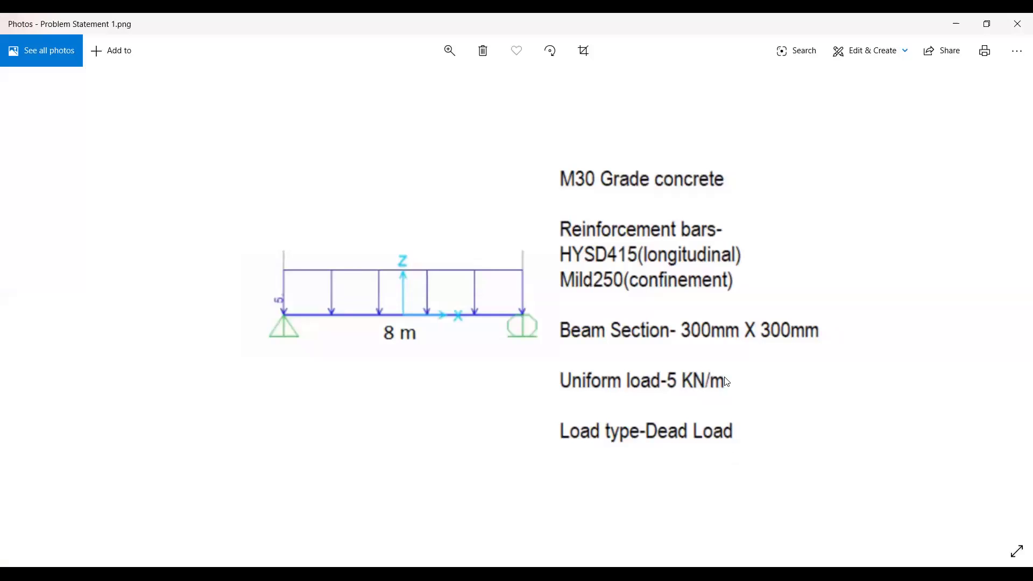
Switch from the problem statement image to ETABS and start a new model
key(alt+Tab)
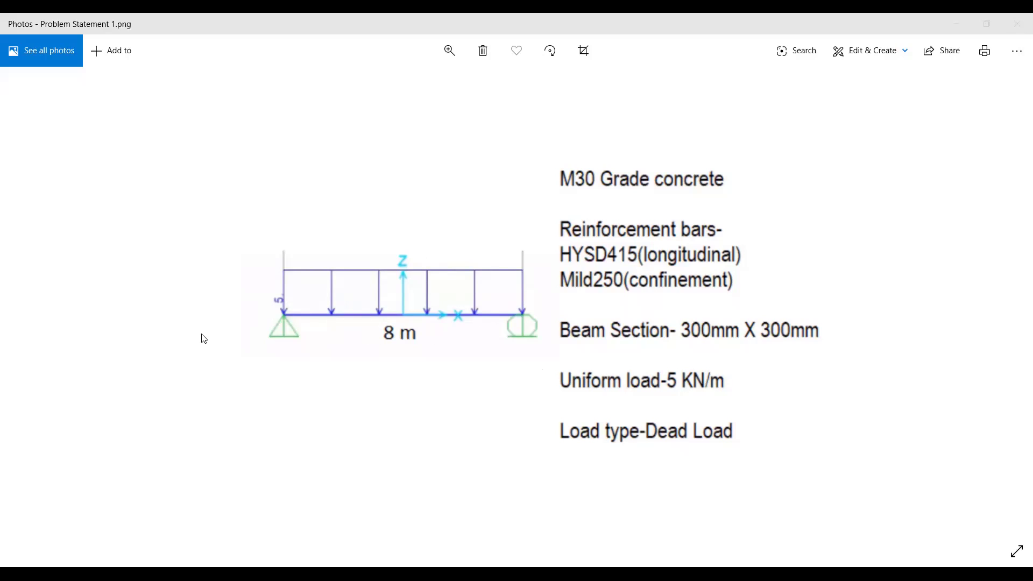
click(551, 264)
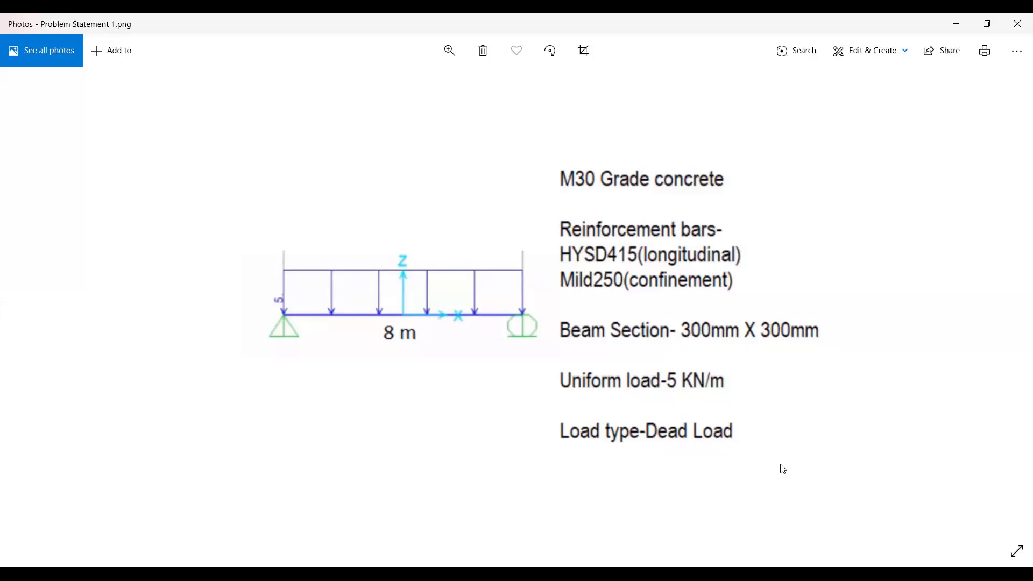
key(alt+Tab)
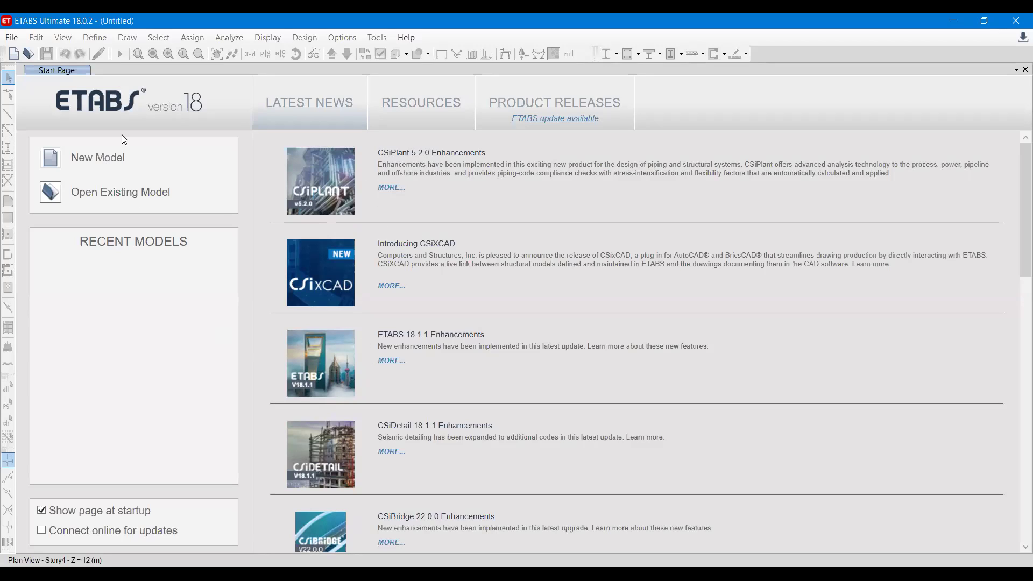
click(12, 37)
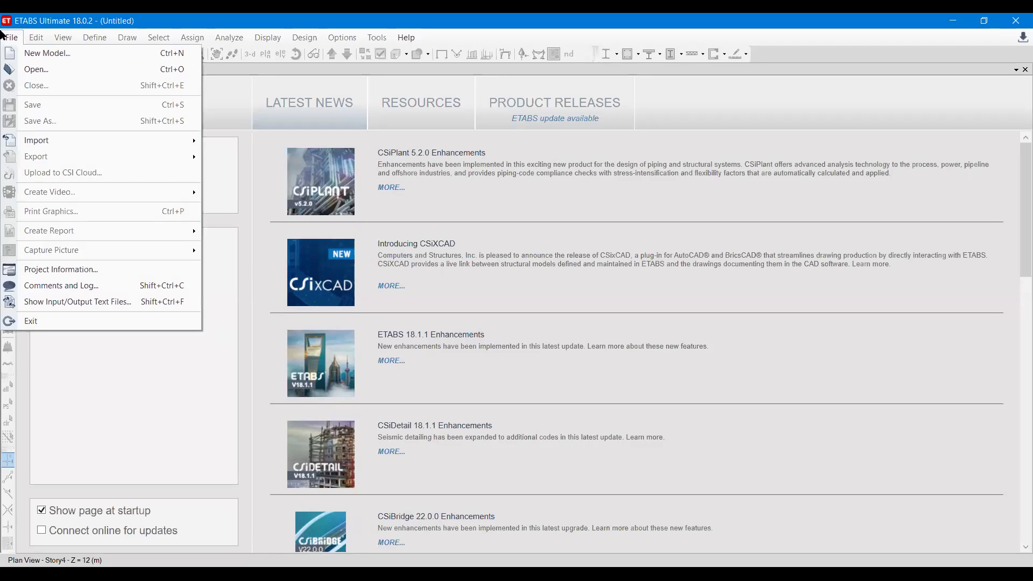
click(22, 52)
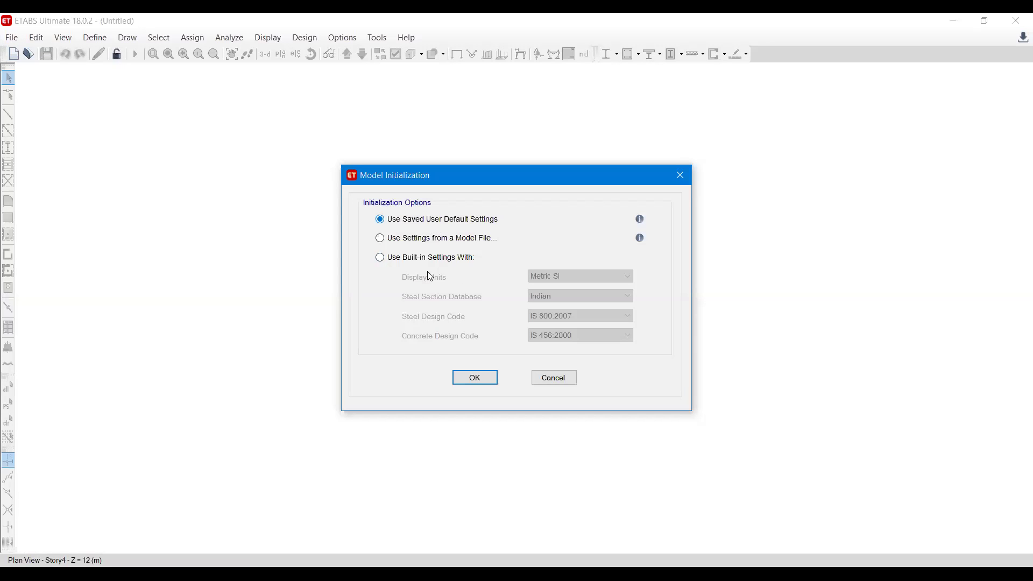
Initialize the model with built-in Metric SI settings, the Indian steel section database, IS 800:2007 steel and IS 456:2000 concrete design codes
click(407, 262)
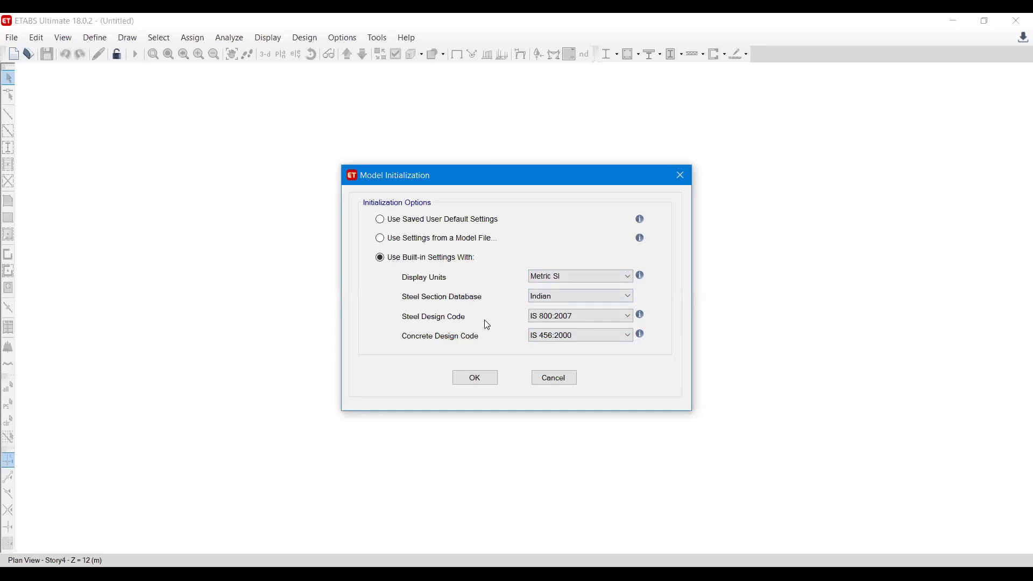
click(547, 322)
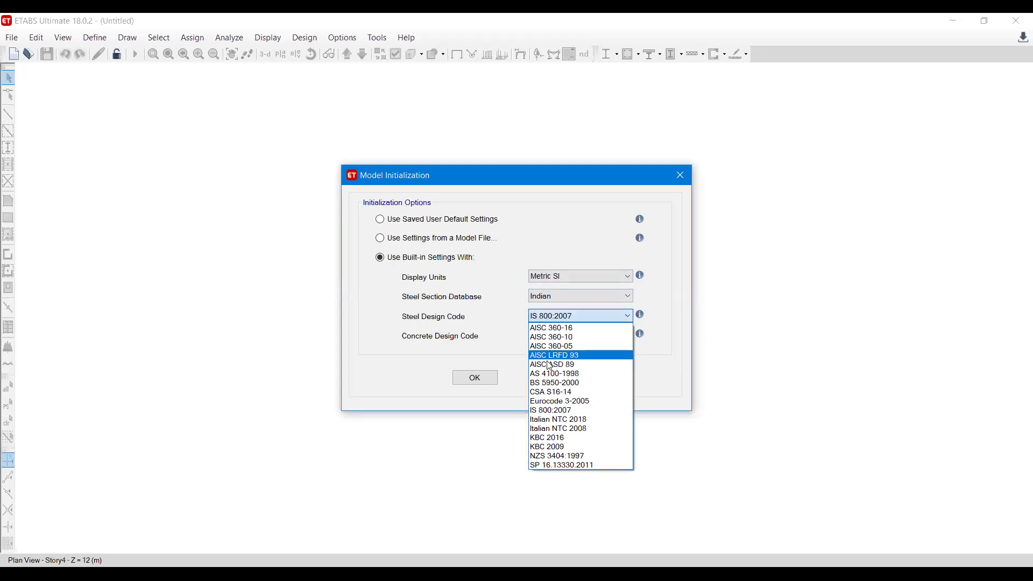
click(543, 410)
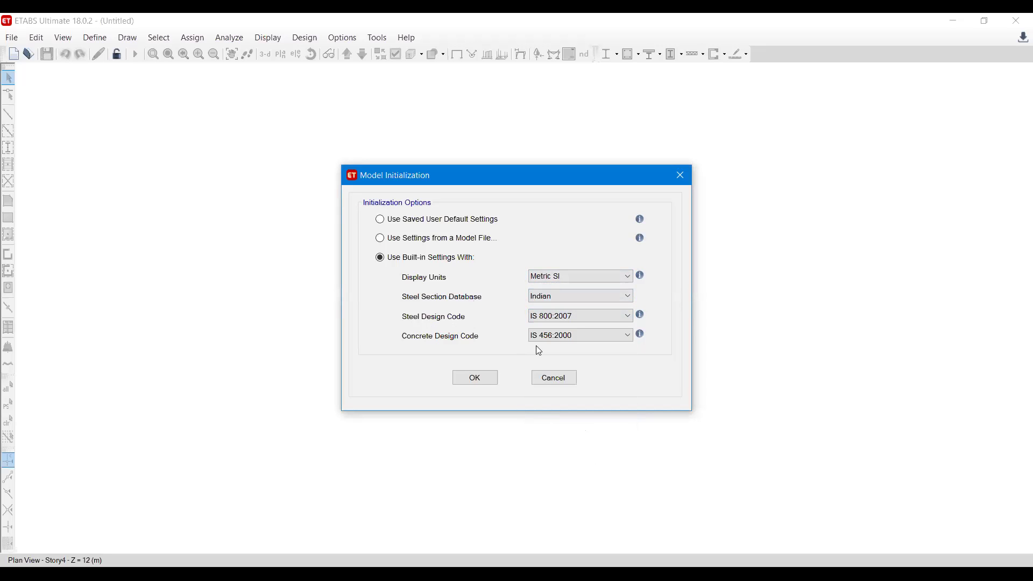
click(557, 338)
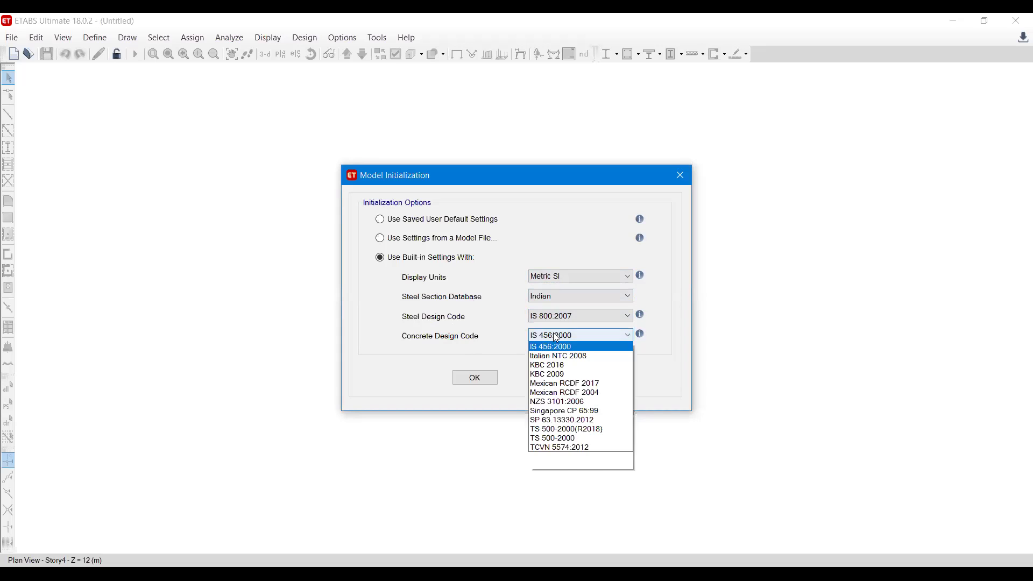
click(557, 338)
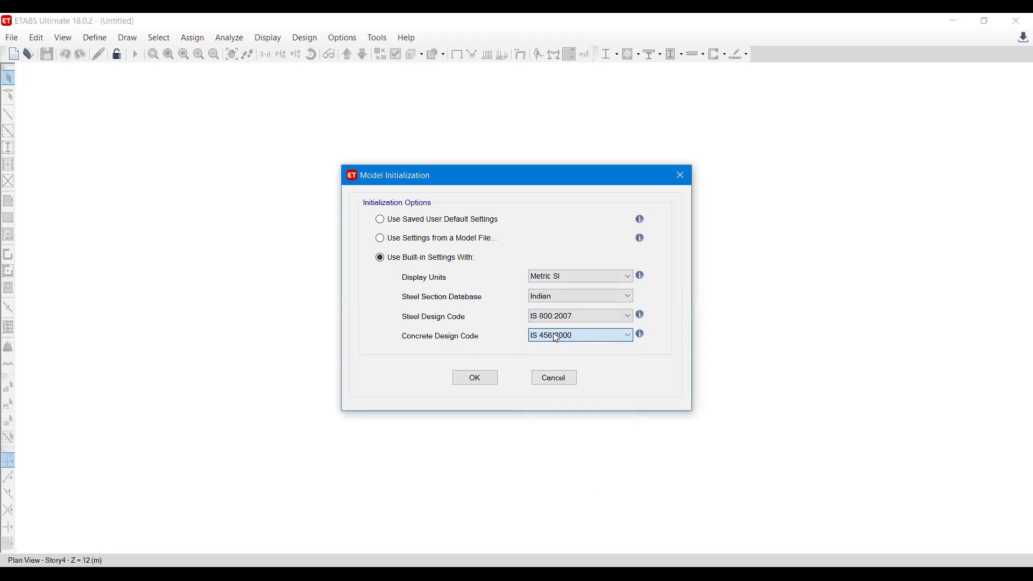
click(491, 383)
Set the plan grid to 2 grid lines in X, 1 grid line in Y and a spacing of 8 m in X
drag(446, 113, 434, 118)
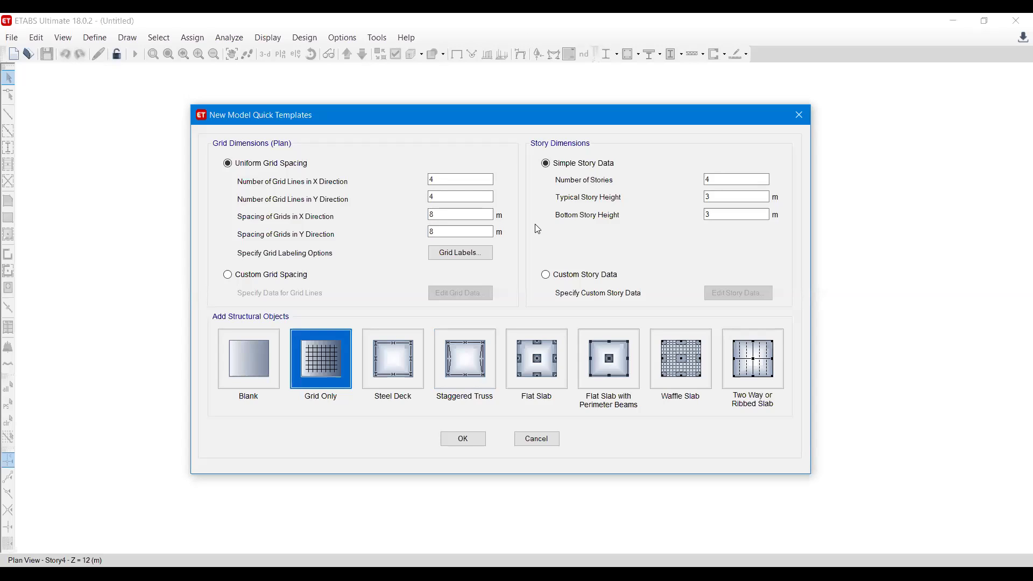
double_click(430, 179)
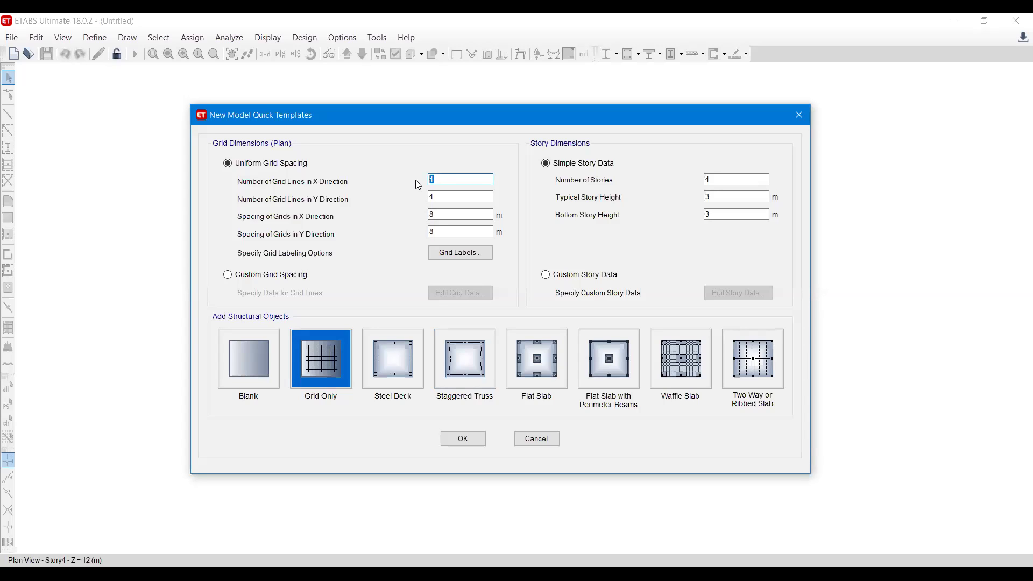
text(2)
key(Tab)
text(1)
key(Tab)
key(alt+Tab)
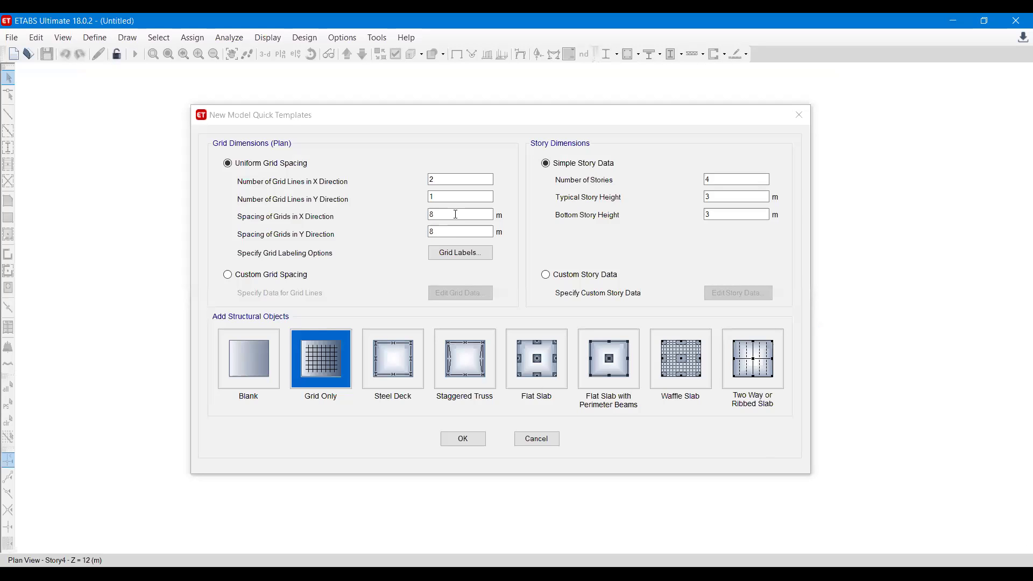
click(456, 214)
click(264, 229)
text(8)
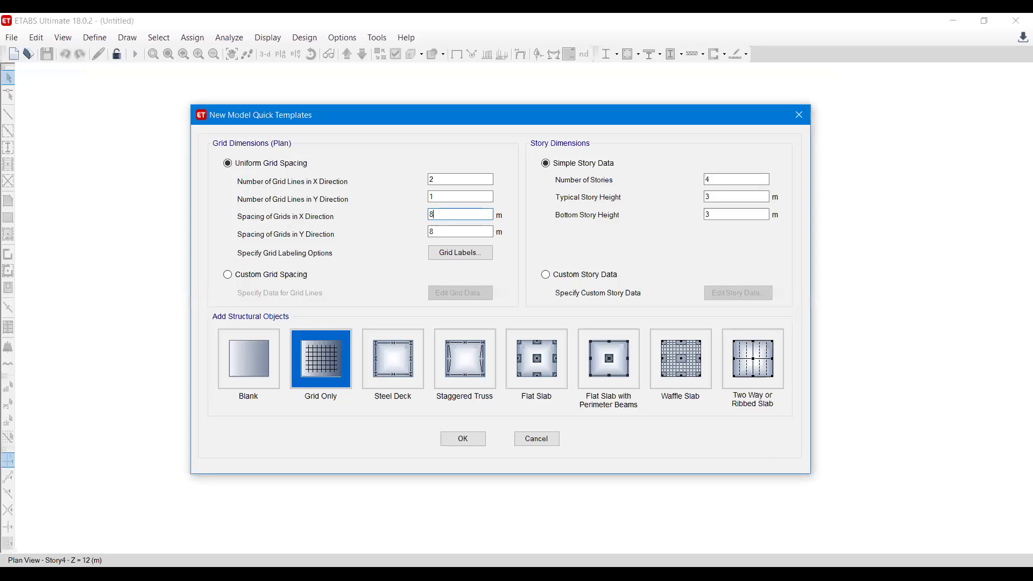
Try to set the grid spacing in the Y direction to 0 m
click(434, 230)
text(0)
click(440, 194)
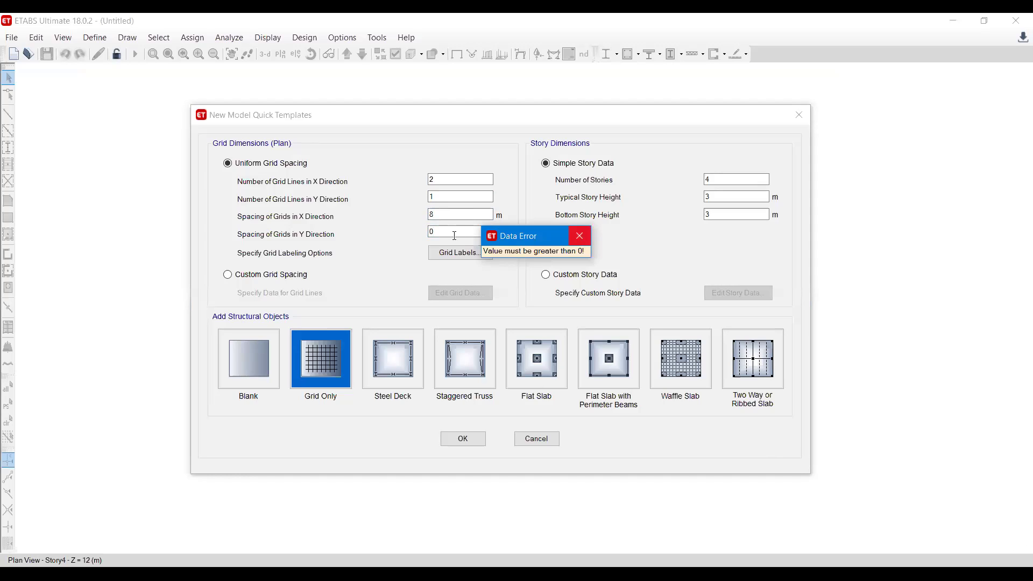
click(580, 240)
click(441, 195)
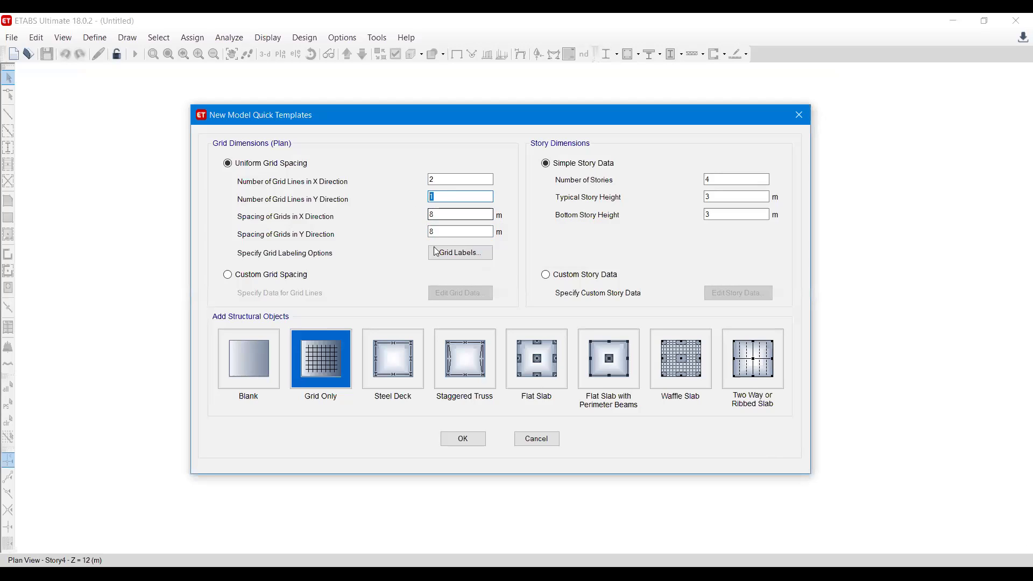
click(440, 230)
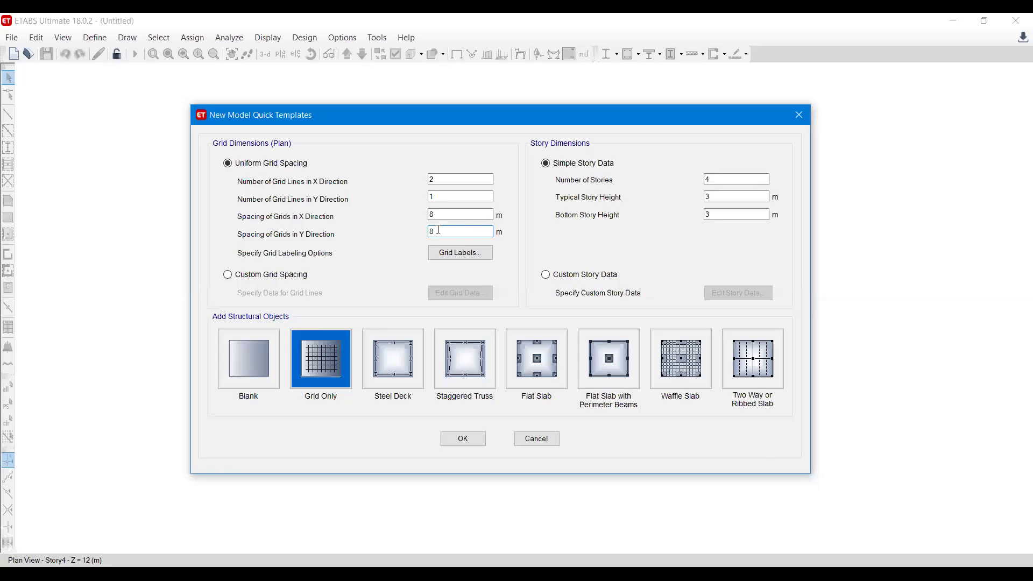
drag(436, 232, 418, 233)
click(452, 196)
Set the number of stories to 1 and choose the Grid Only template
drag(723, 179, 686, 175)
text(1)
key(Tab)
key(Tab)
key(Tab)
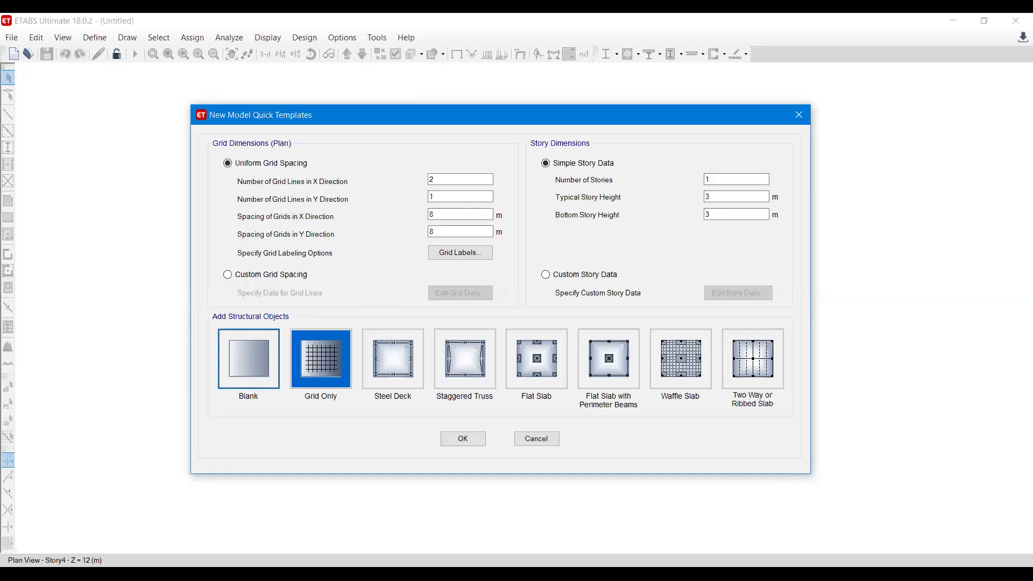
click(338, 361)
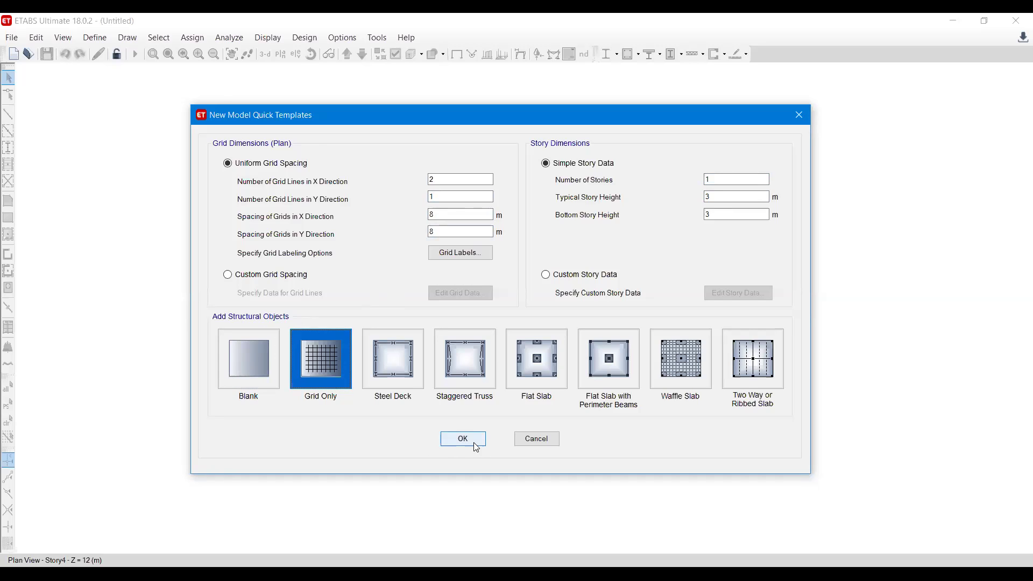
Check the X and Y grid line counts and the X spacing, and create the model from the template
double_click(433, 180)
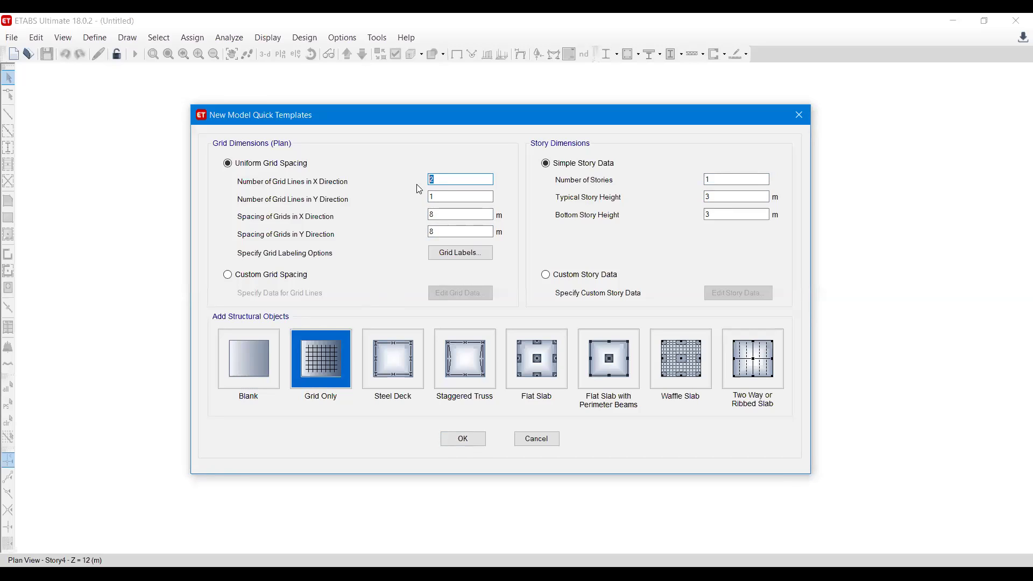
double_click(433, 197)
double_click(433, 214)
double_click(438, 178)
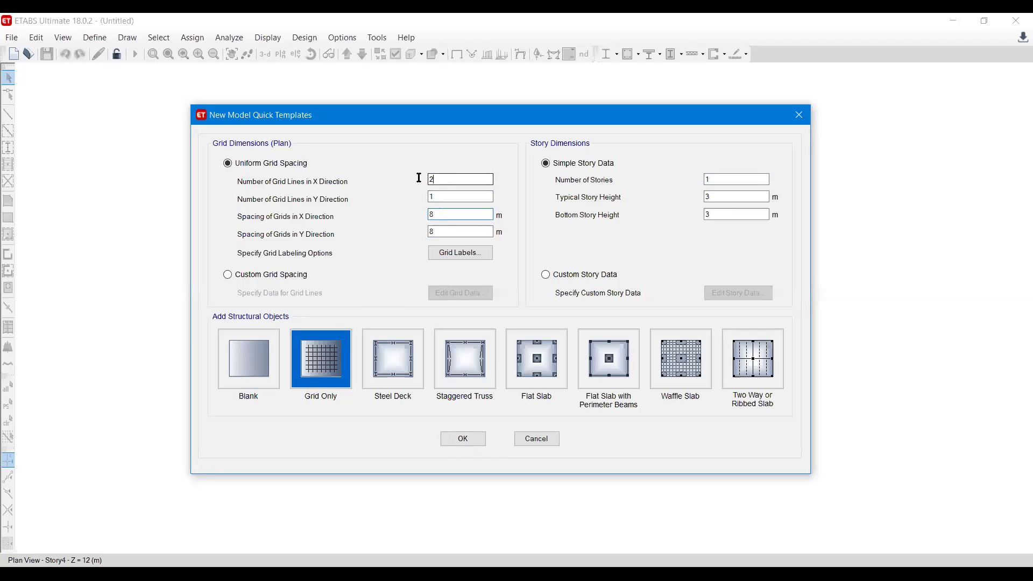
double_click(445, 214)
click(480, 439)
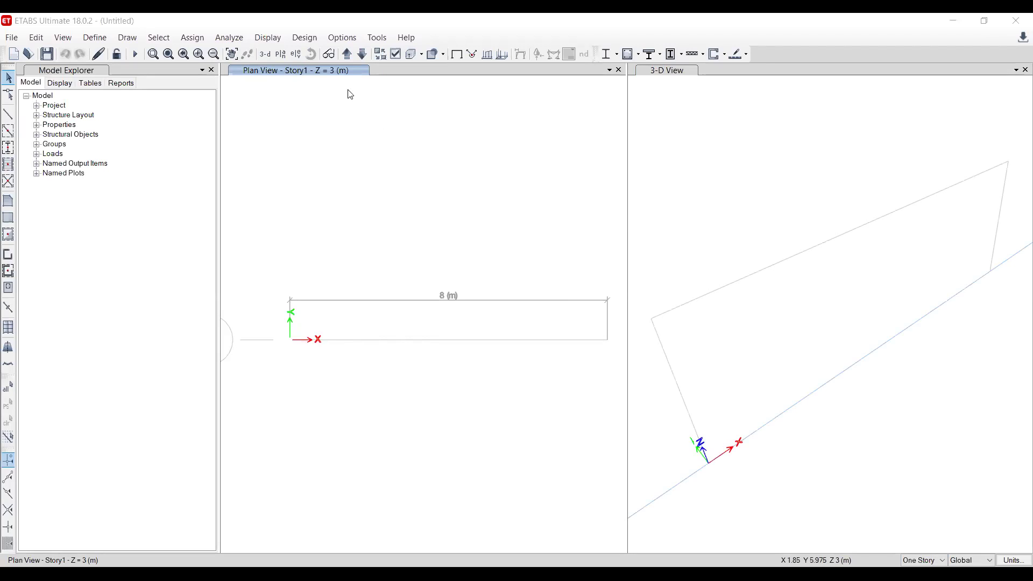
Show the elevation along grid line 1 in place of the plan view and widen that view
click(295, 56)
click(295, 56)
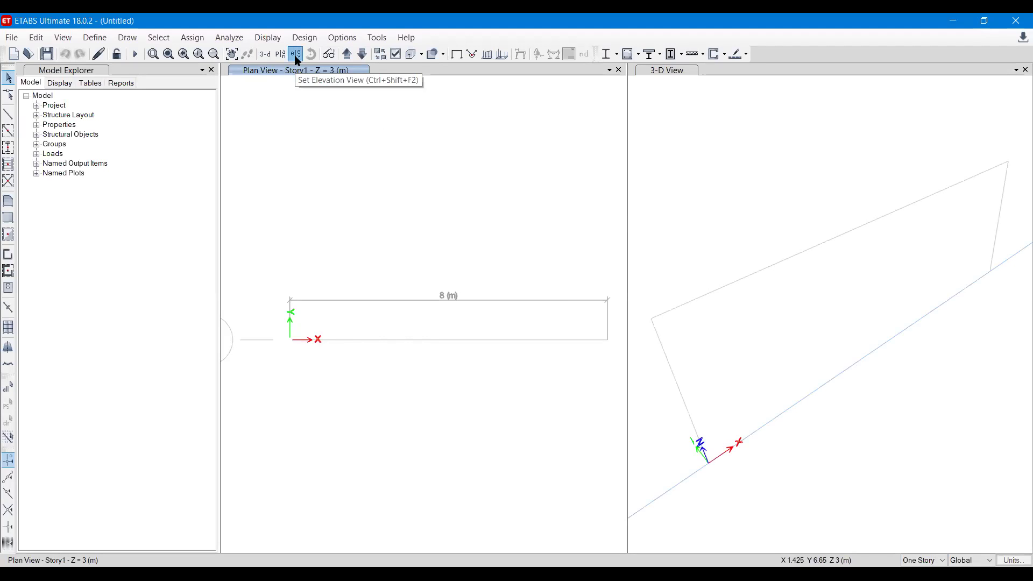
click(404, 235)
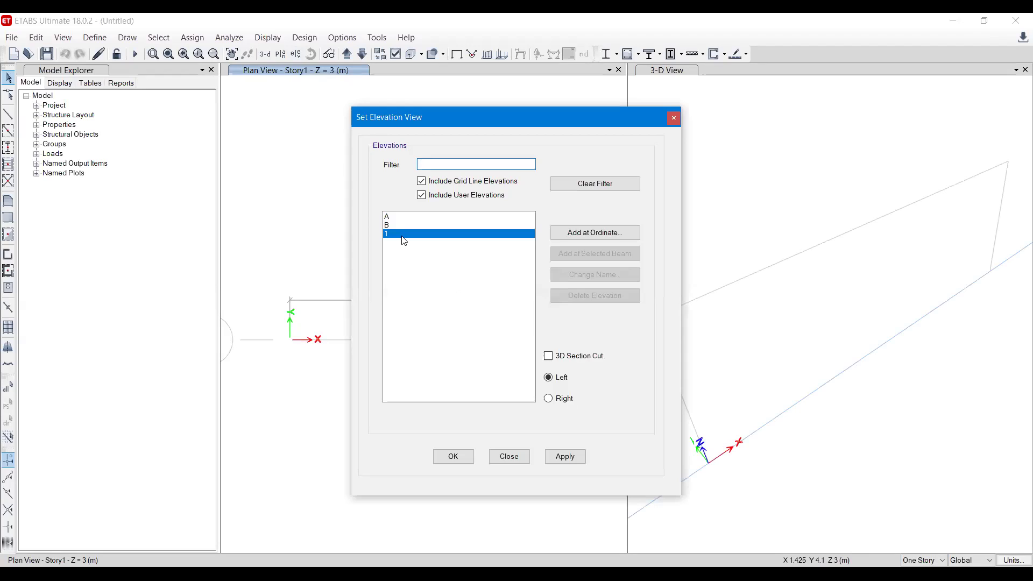
click(552, 459)
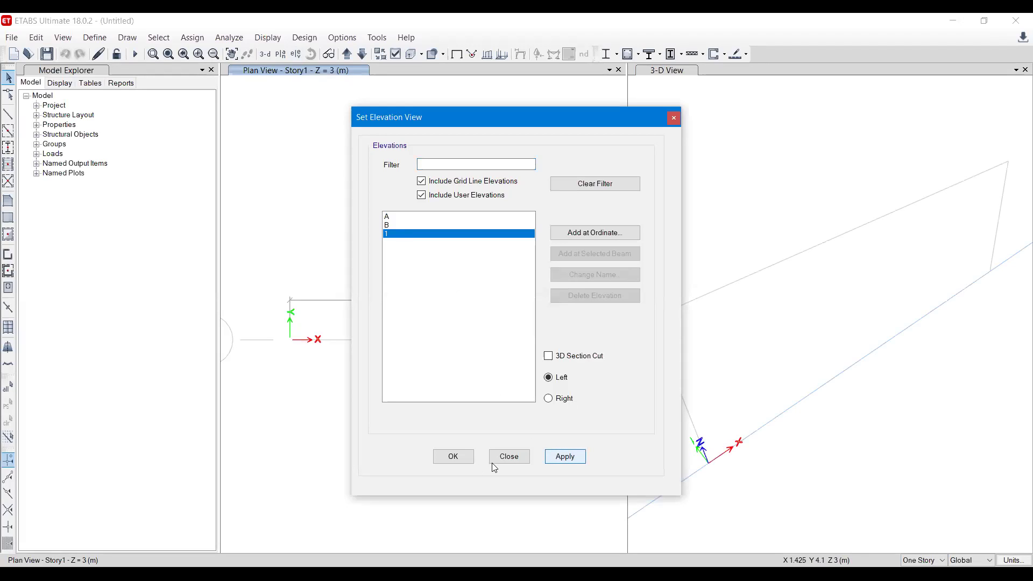
click(454, 461)
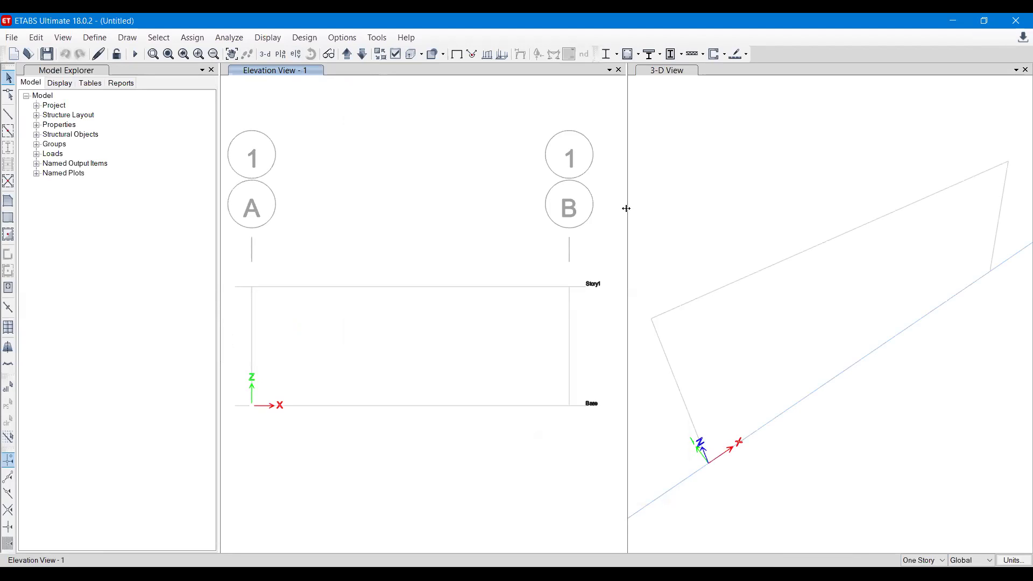
drag(626, 208, 790, 209)
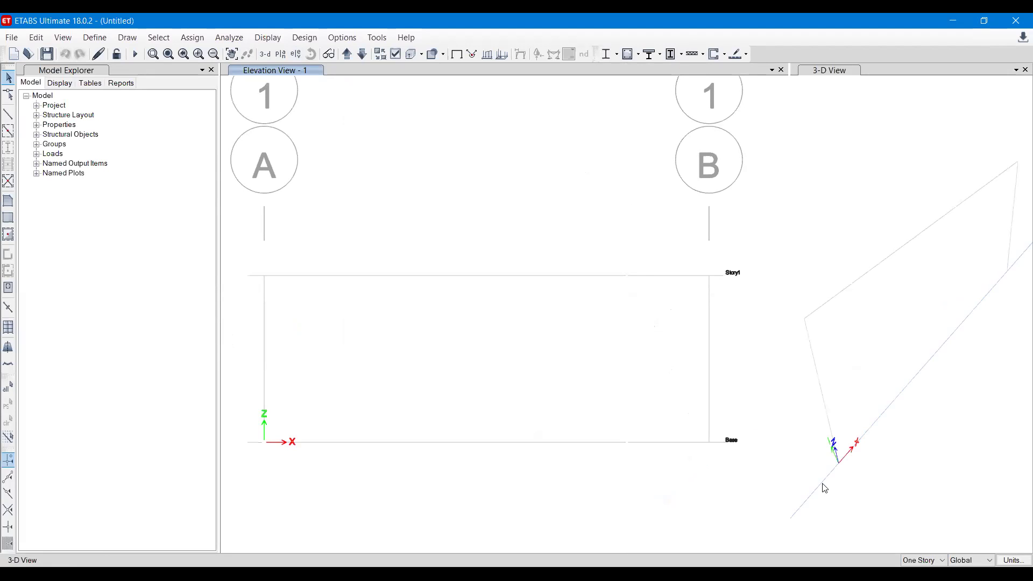
Check the problem statement, and open the material definitions to look through the default materials
key(alt+Tab)
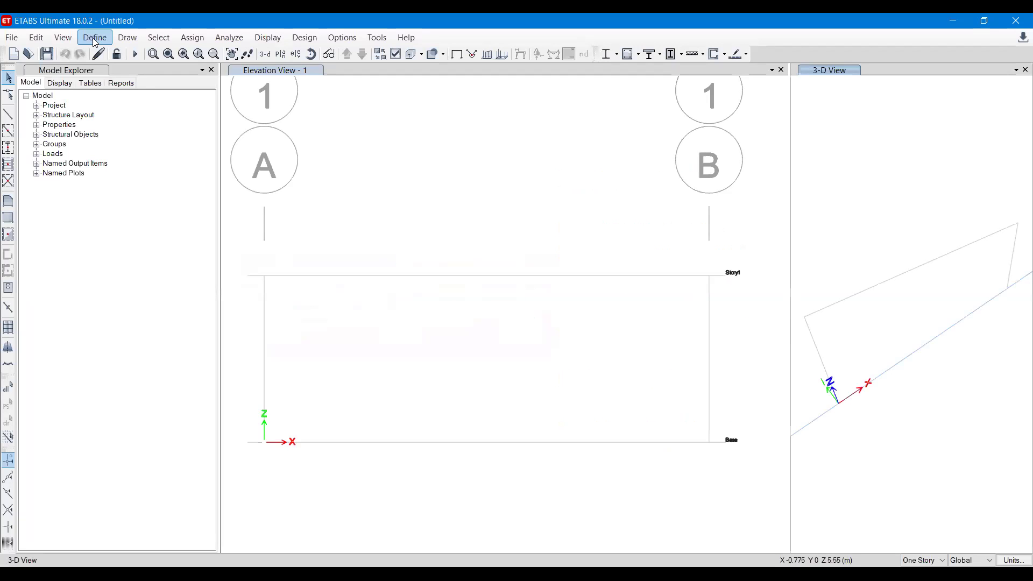
click(96, 39)
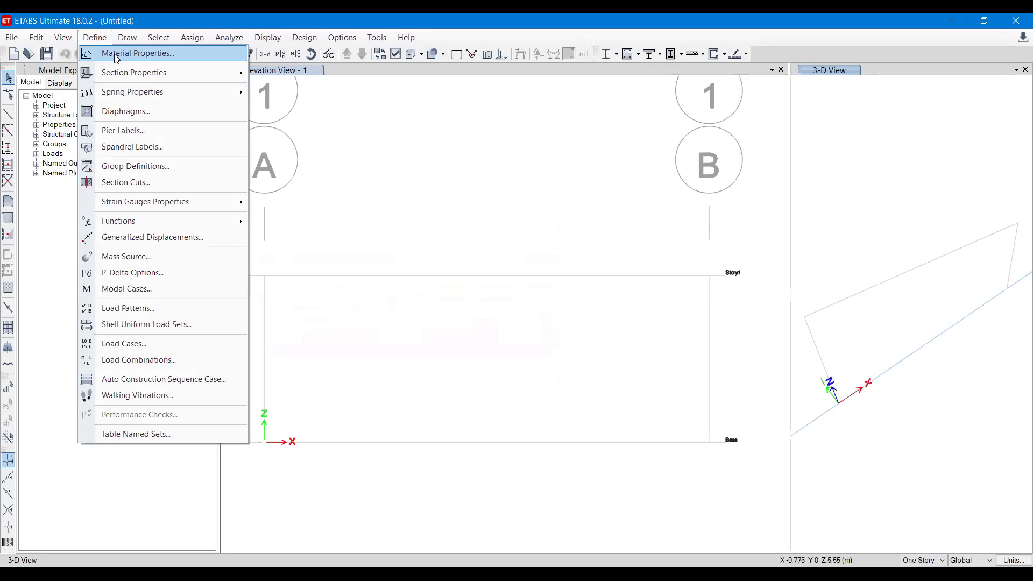
click(114, 54)
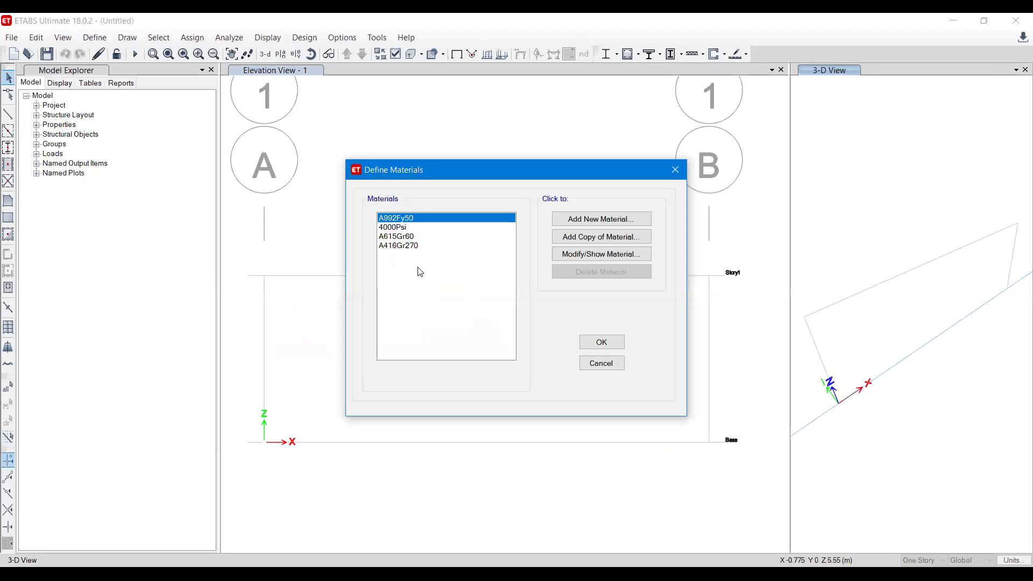
click(392, 228)
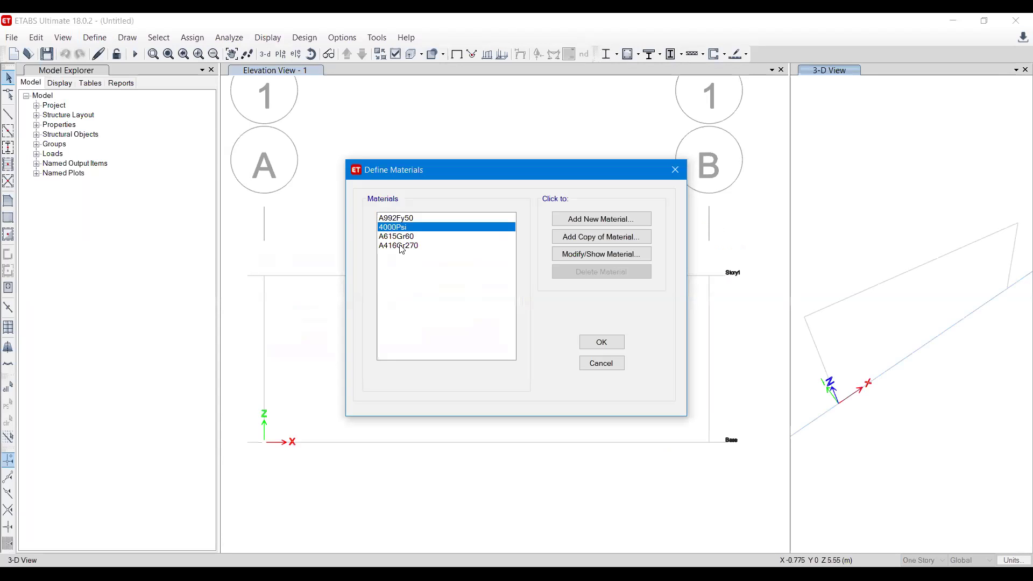
click(477, 272)
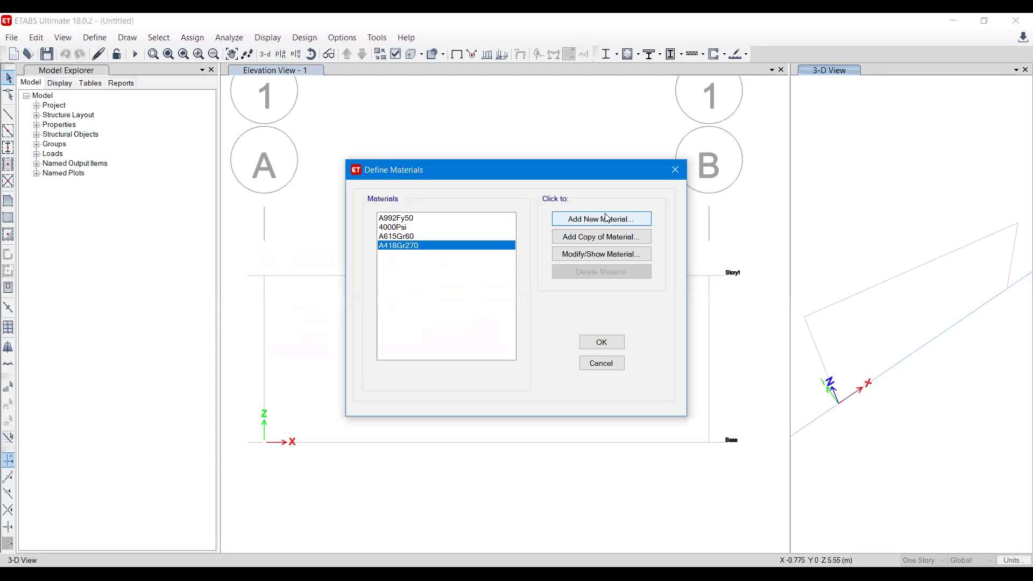
Add a new concrete material for region India with the Indian standard and grade M30
click(605, 226)
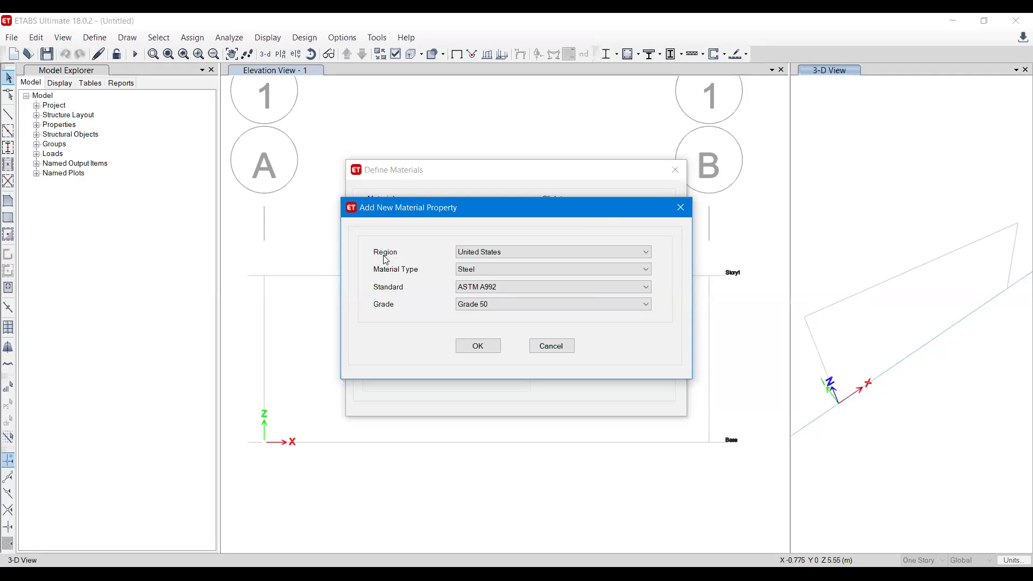
click(487, 256)
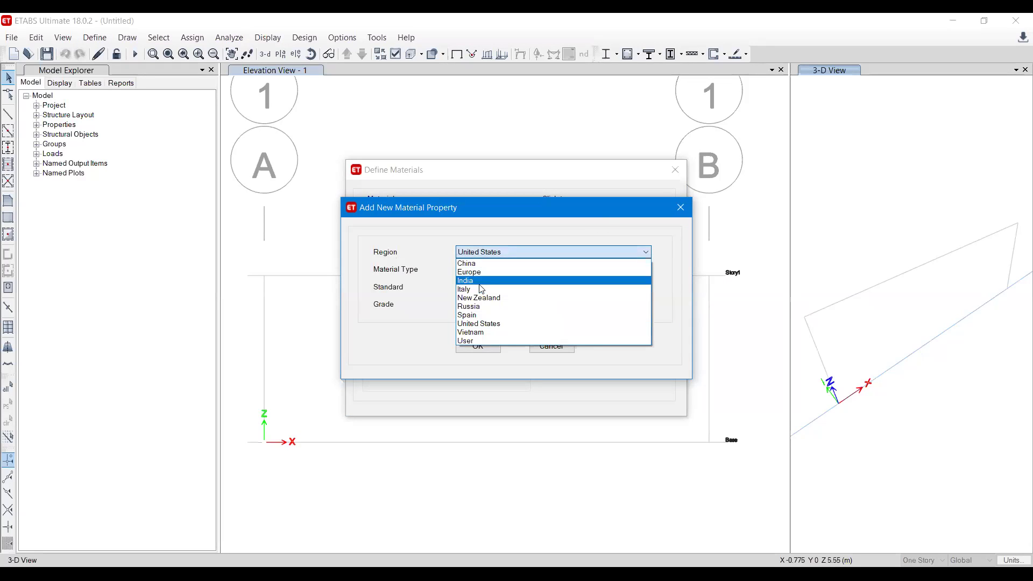
click(480, 287)
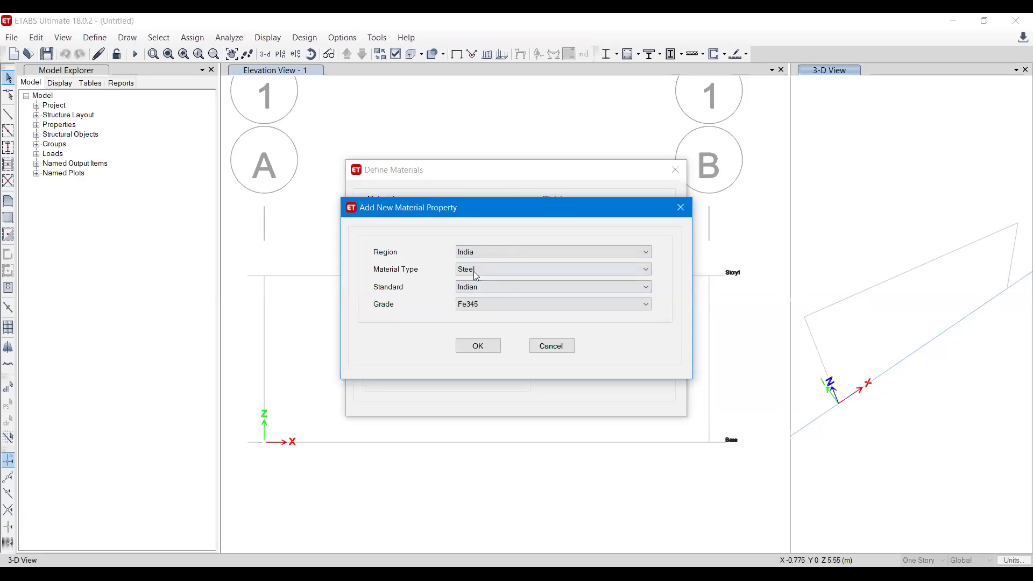
click(475, 273)
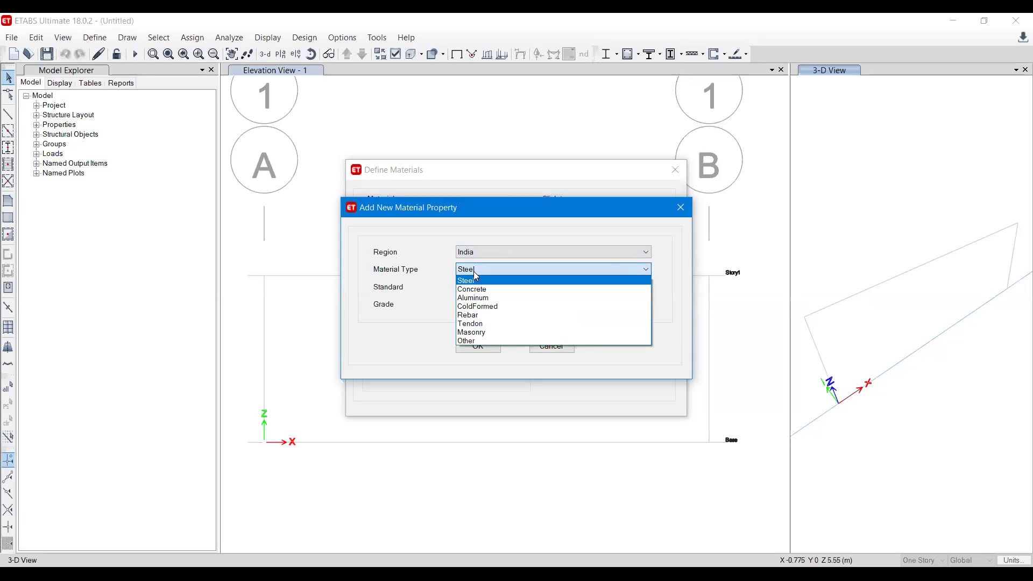
click(479, 291)
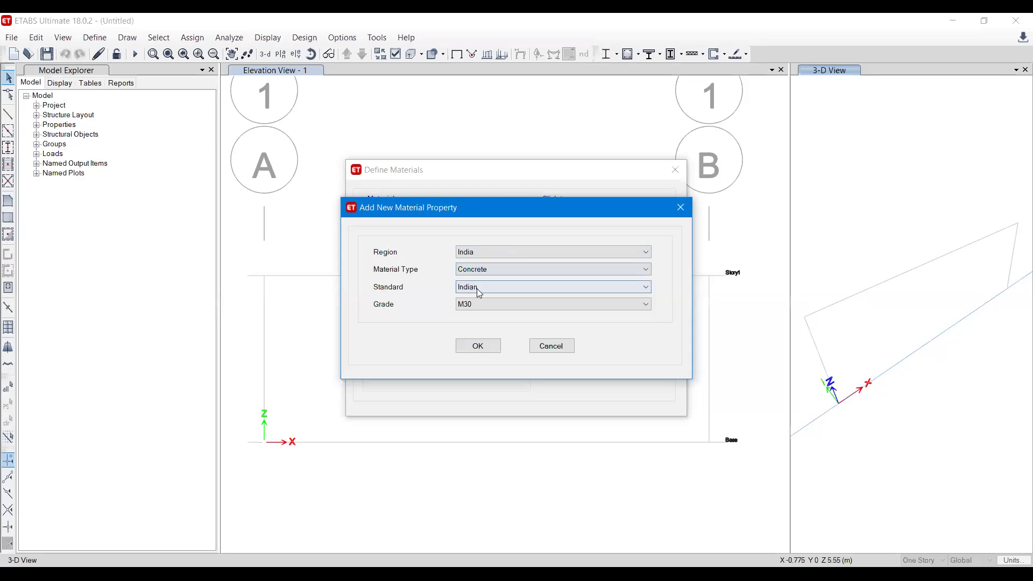
click(486, 291)
click(486, 292)
click(477, 310)
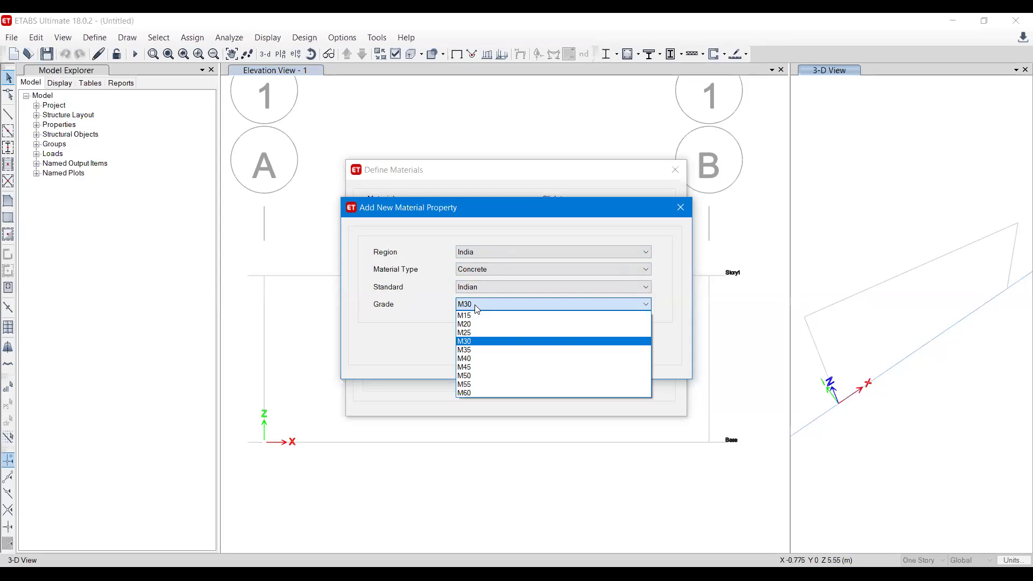
click(482, 342)
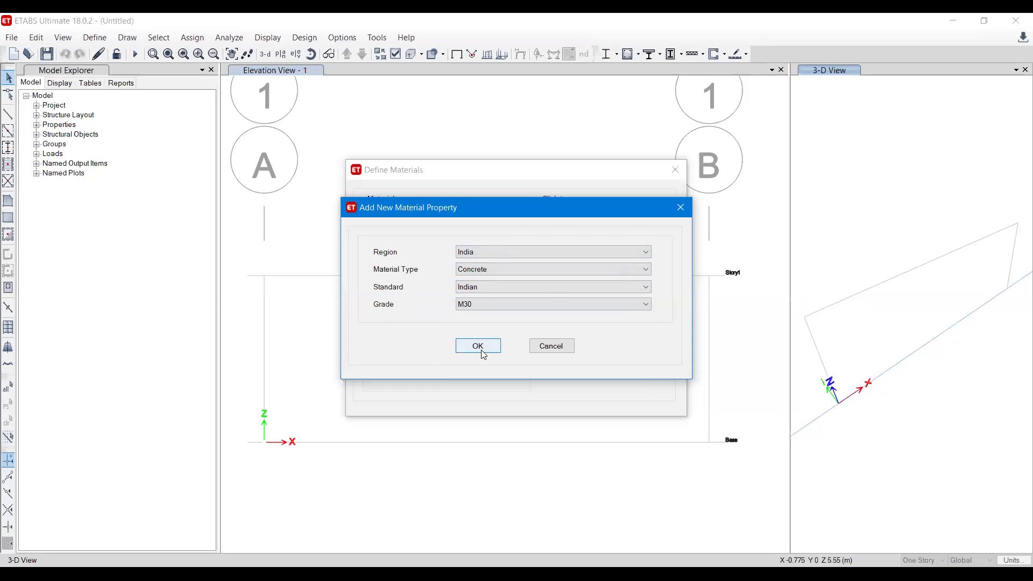
click(484, 354)
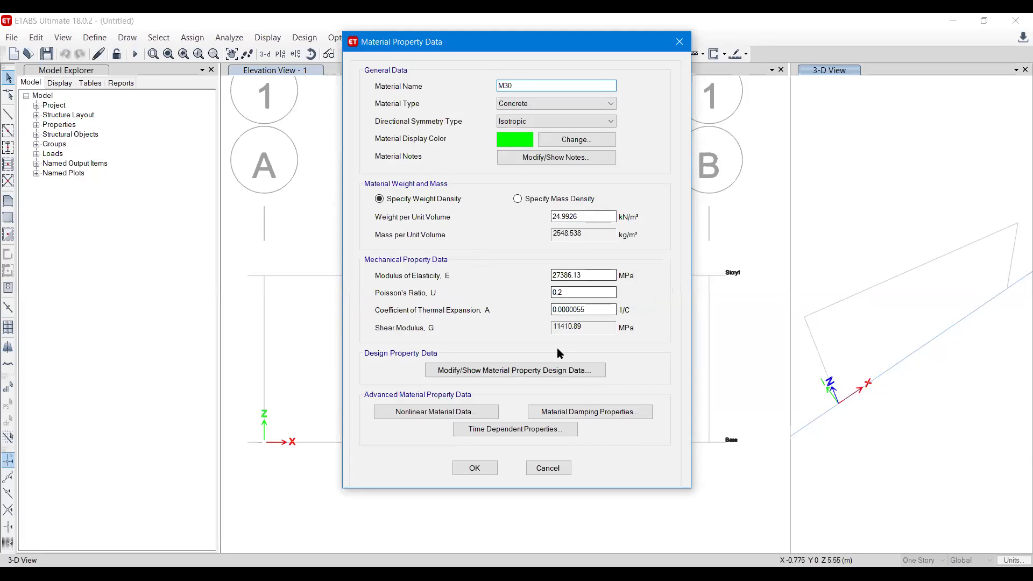
click(474, 467)
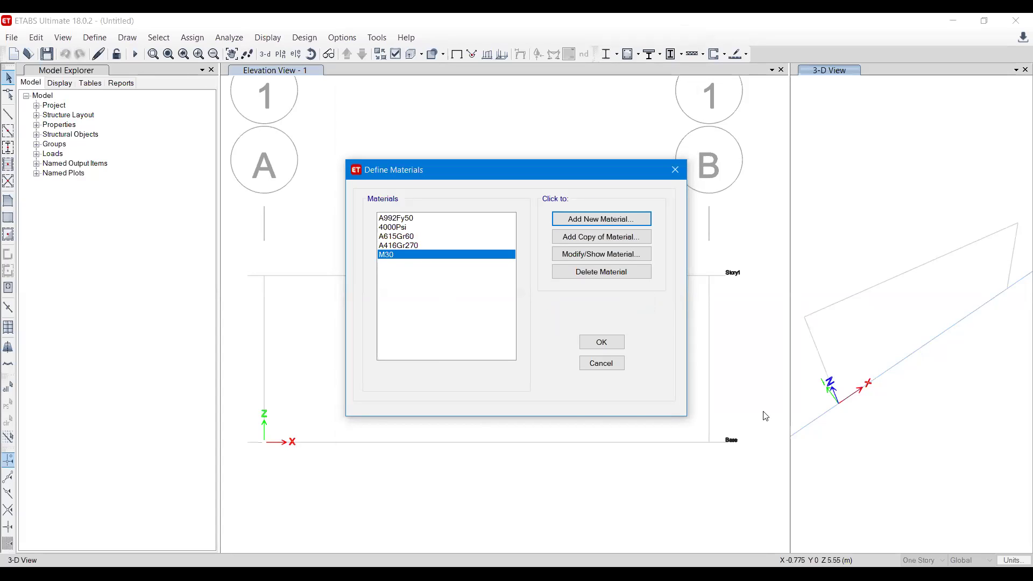
Check the problem statement and add a rebar material for India with the Indian standard and HYSD Grade 415
key(alt+Tab)
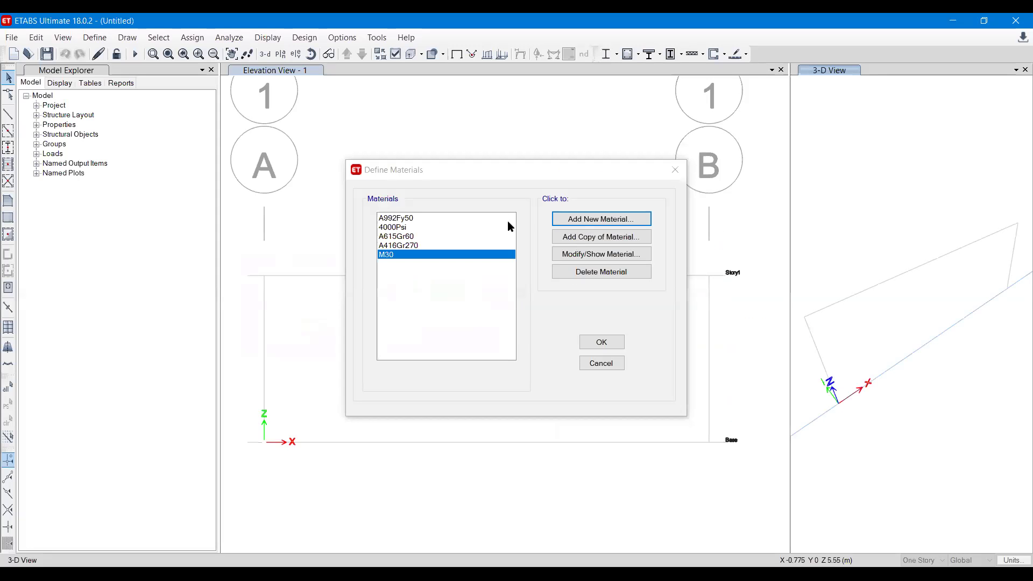
click(587, 223)
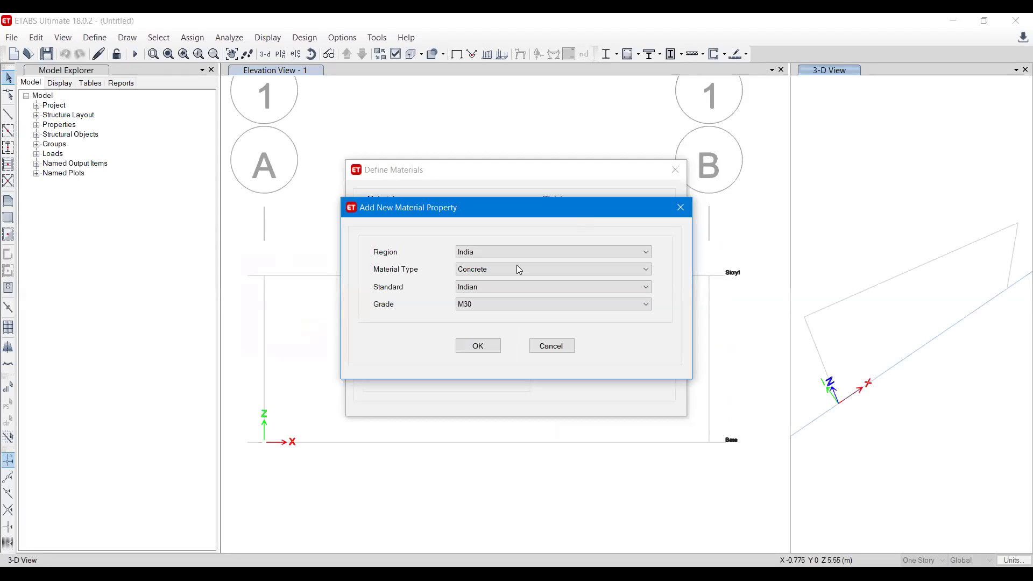
click(492, 272)
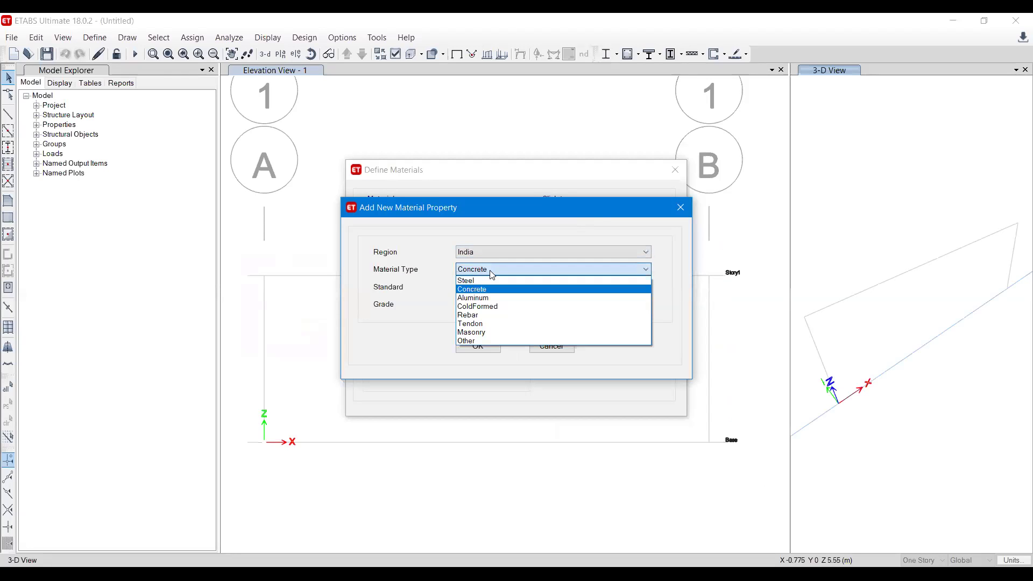
click(480, 316)
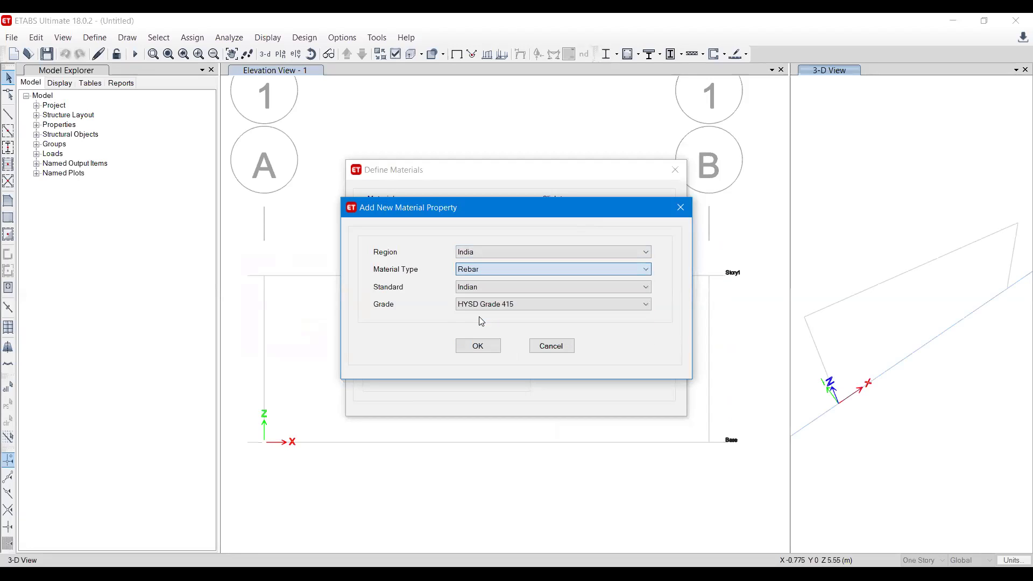
click(467, 273)
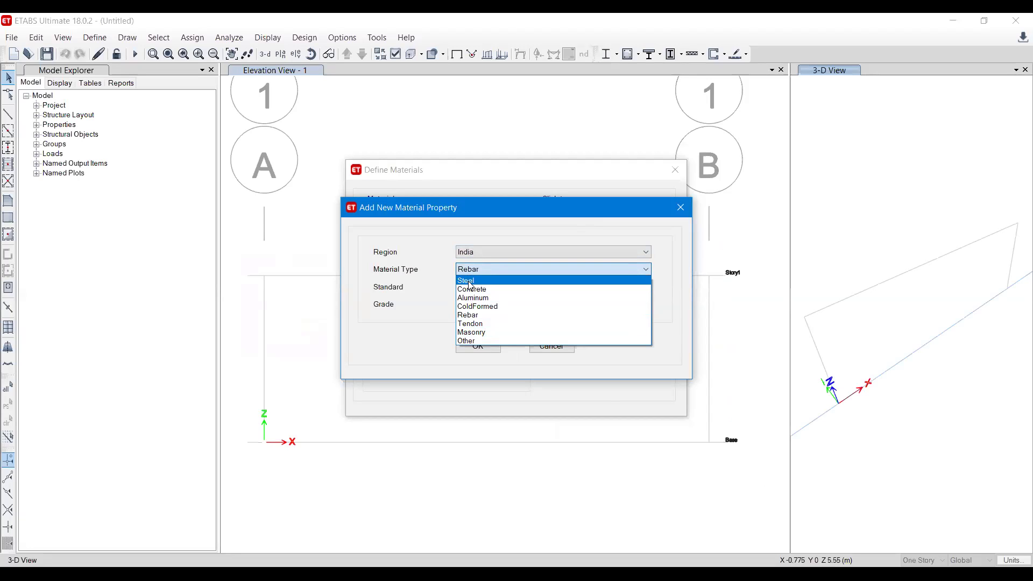
click(472, 316)
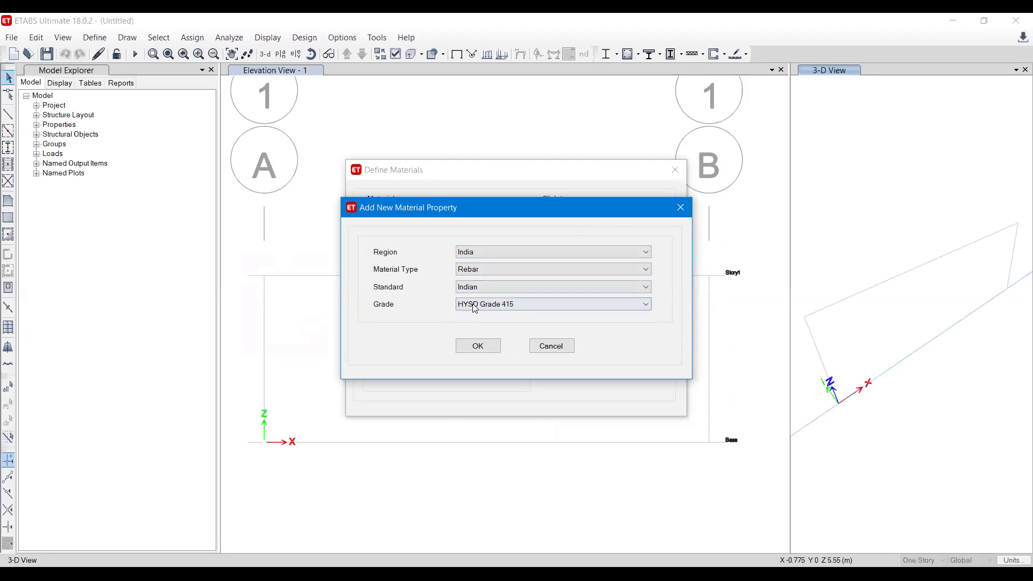
click(473, 305)
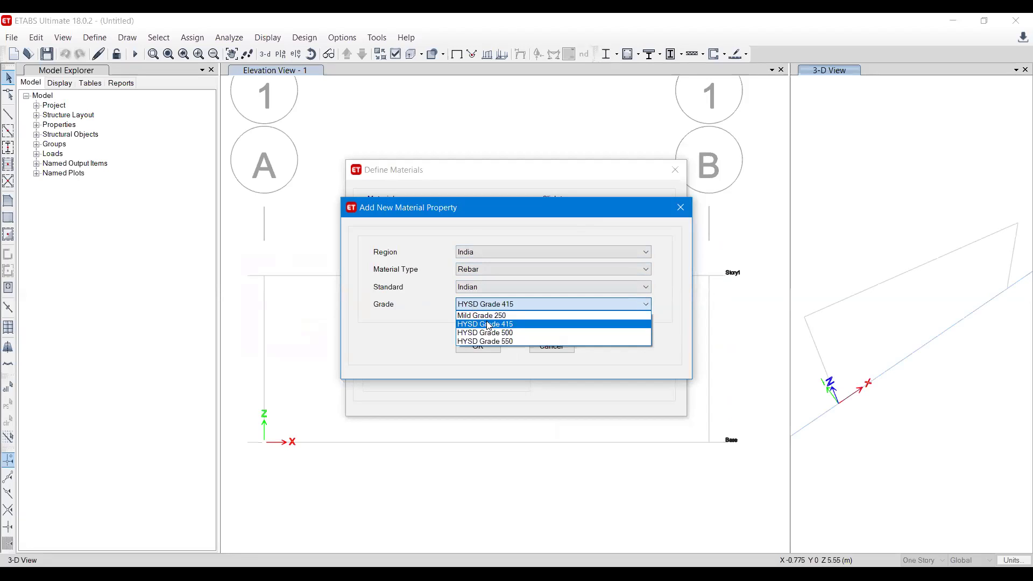
click(488, 324)
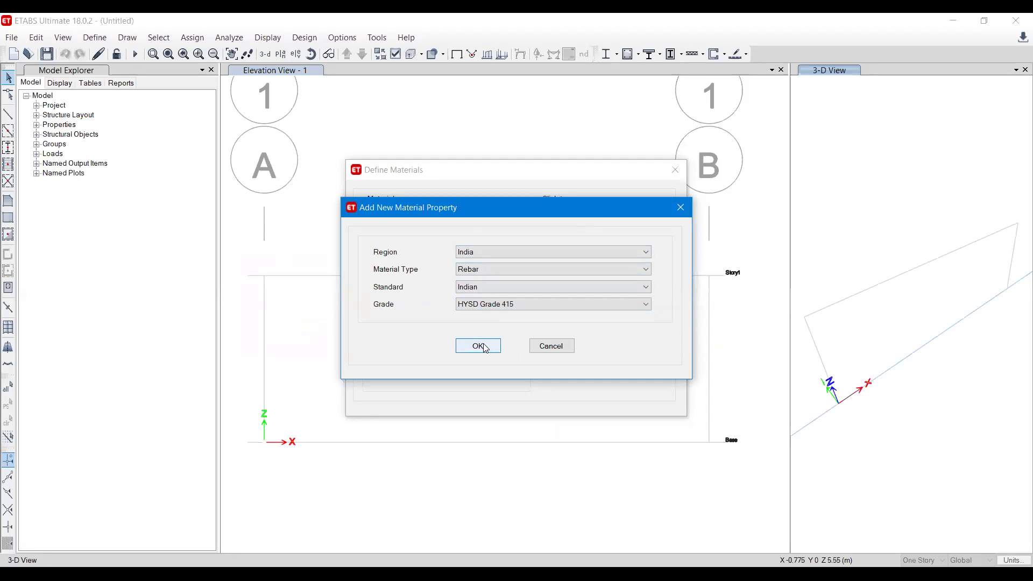
click(478, 346)
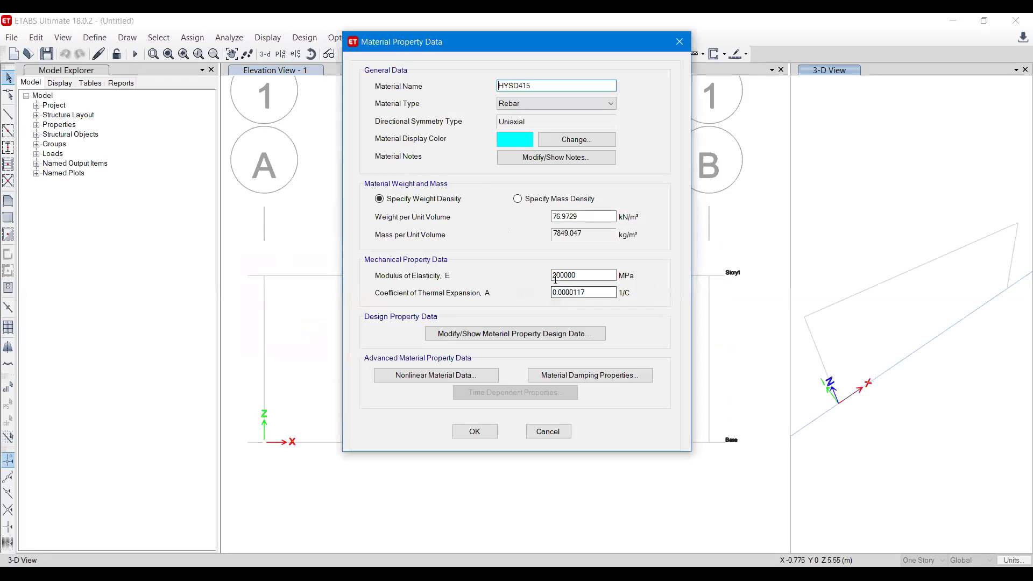
click(486, 438)
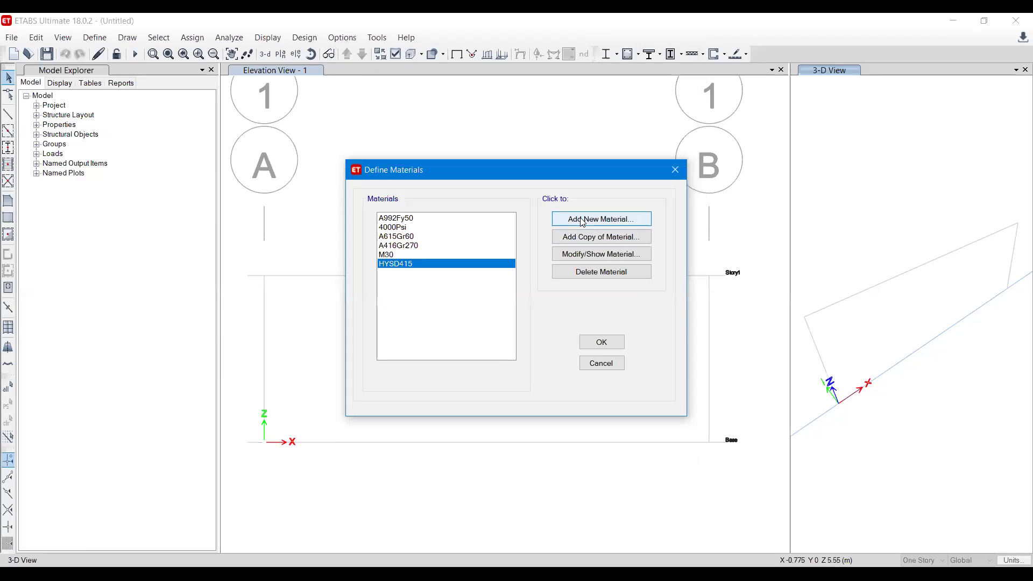
Add another Indian rebar material with Mild Grade 250
click(583, 221)
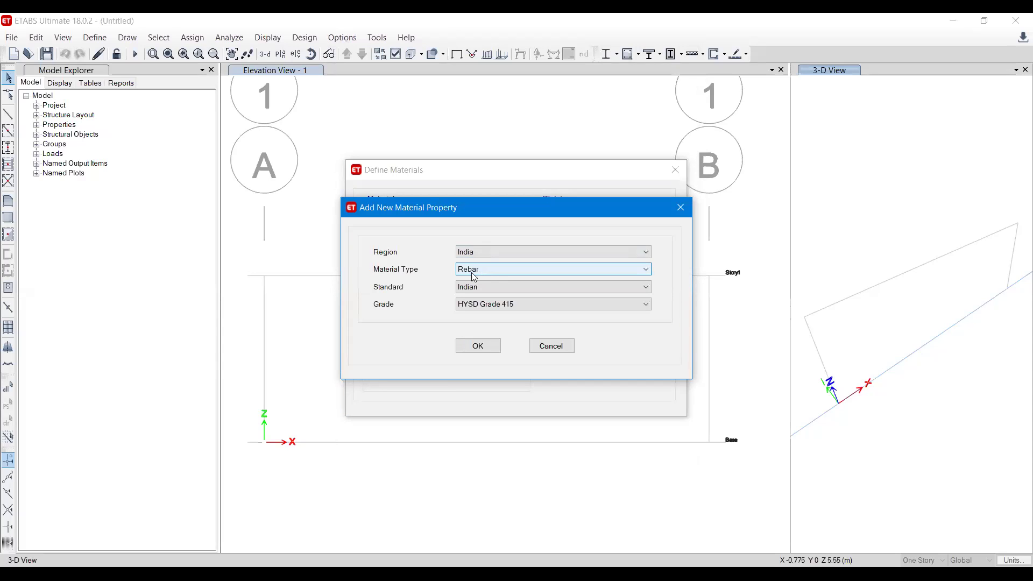
click(485, 315)
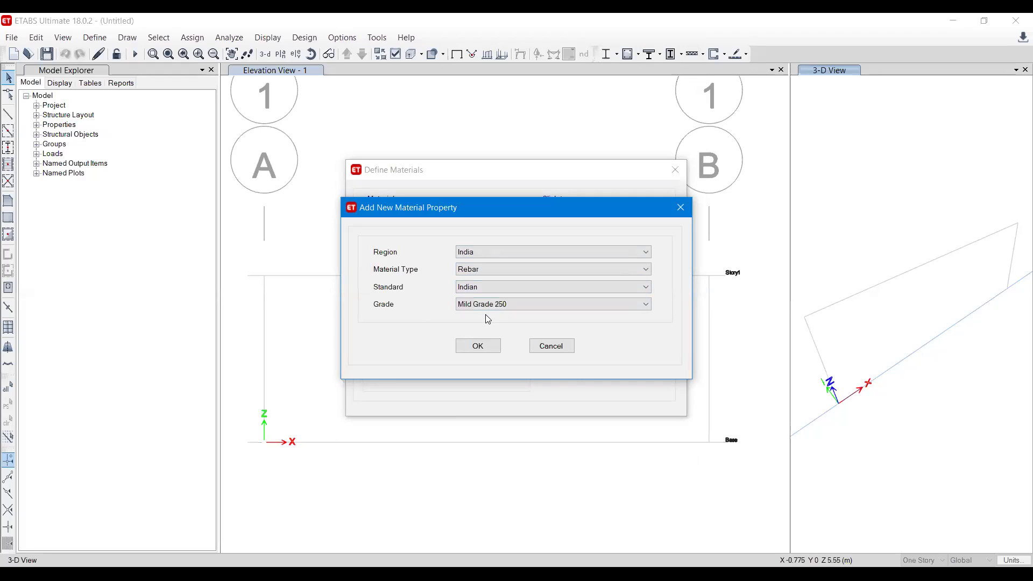
click(479, 346)
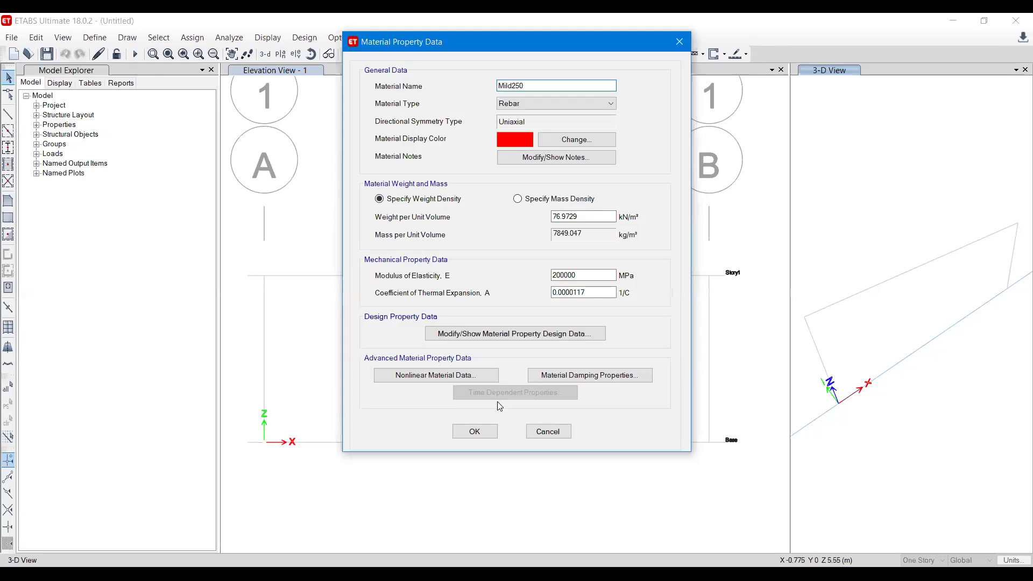
click(478, 431)
Look through the default and newly added materials in the list and accept the material definitions
click(404, 254)
click(400, 264)
click(404, 274)
click(402, 246)
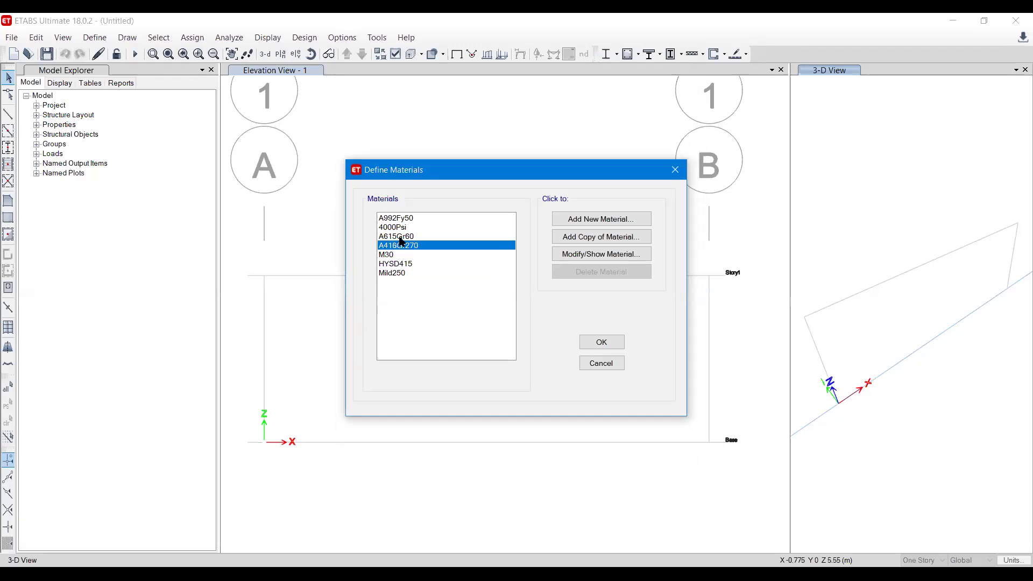
click(403, 236)
click(402, 228)
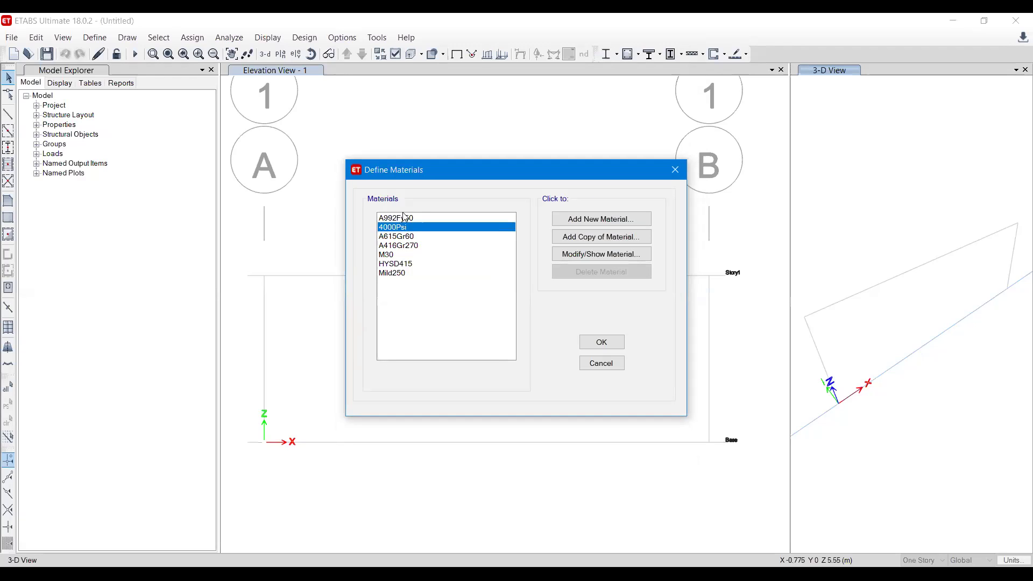
click(407, 255)
click(407, 265)
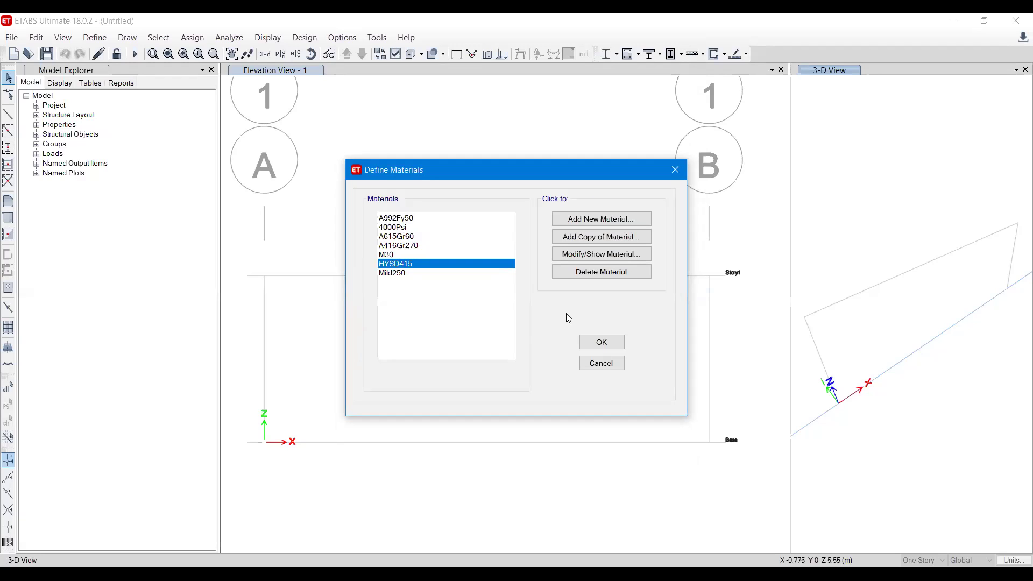
key(Down)
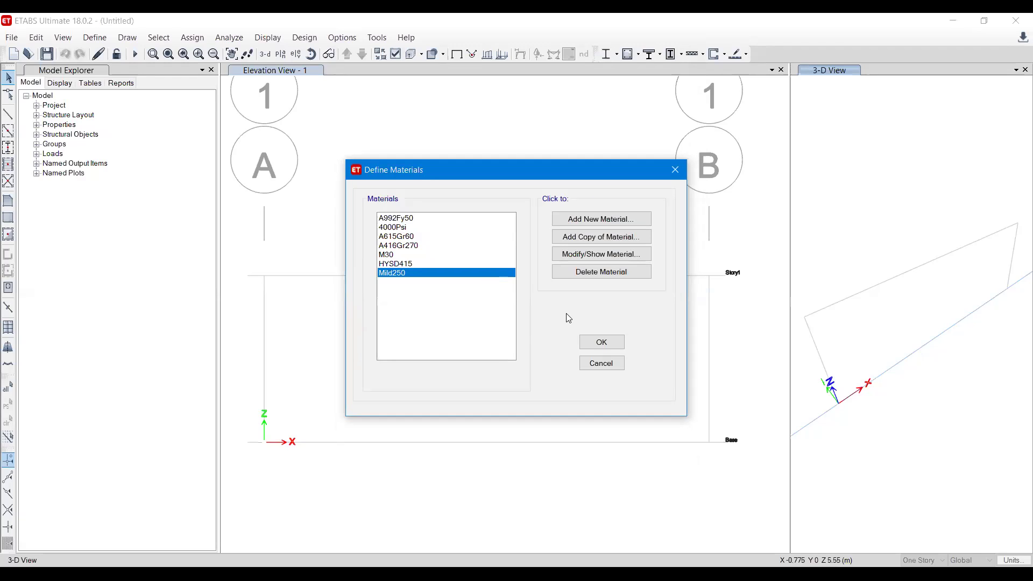
click(602, 343)
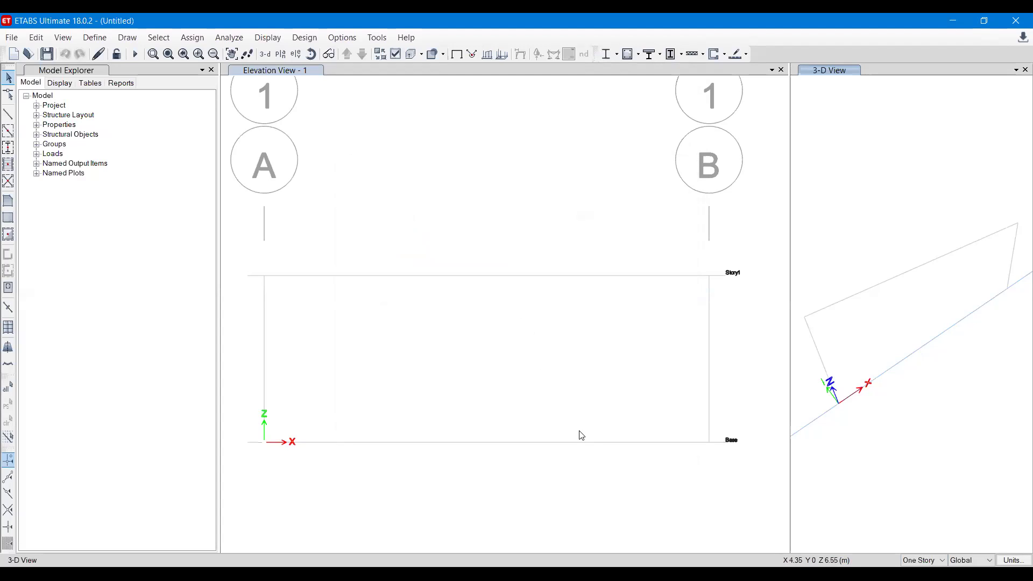
Check the beam section in the problem statement and add a new concrete rectangular frame section property
key(alt+Tab)
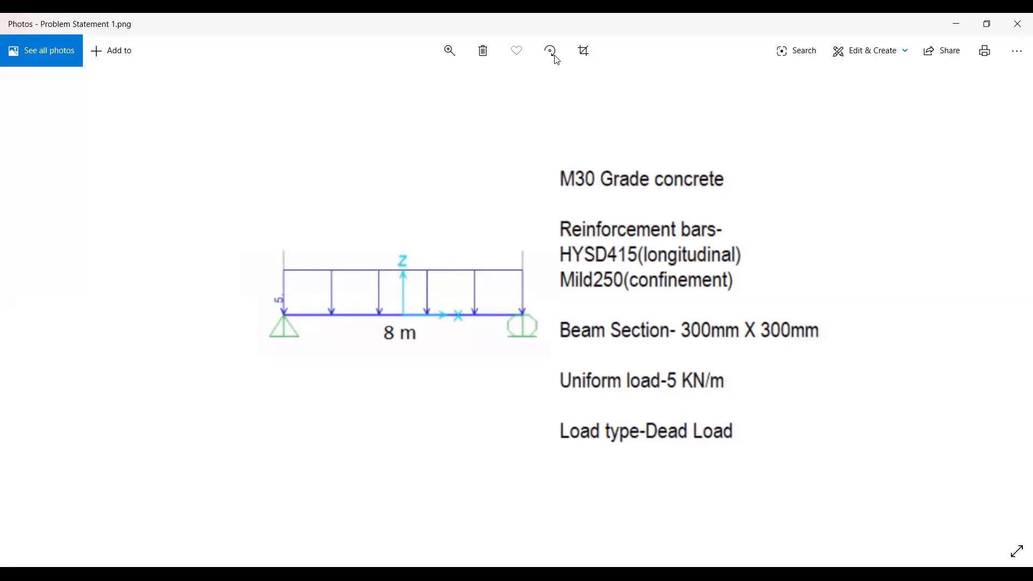
key(alt+Tab)
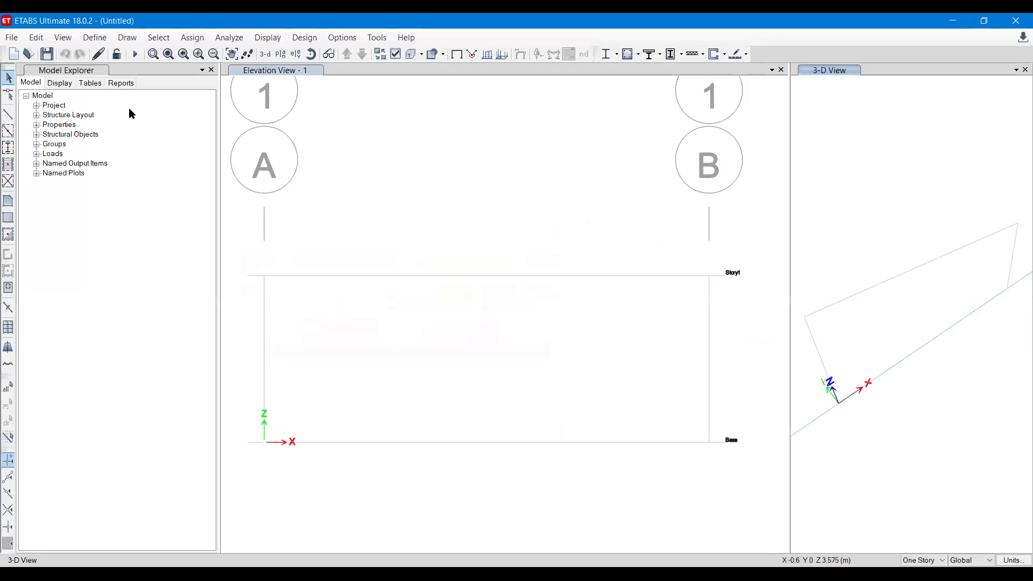
click(96, 38)
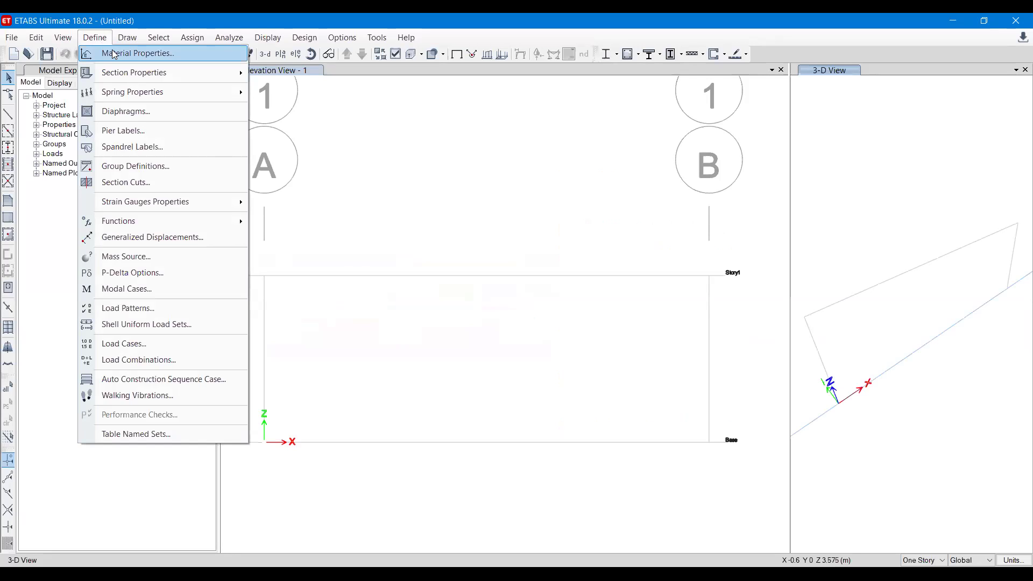
mouse_move(121, 70)
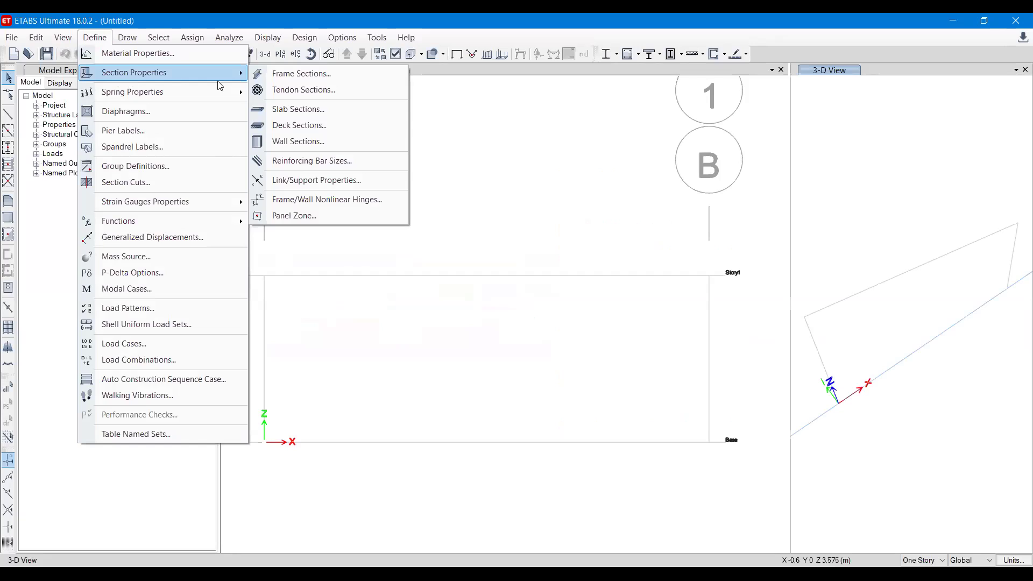
click(277, 77)
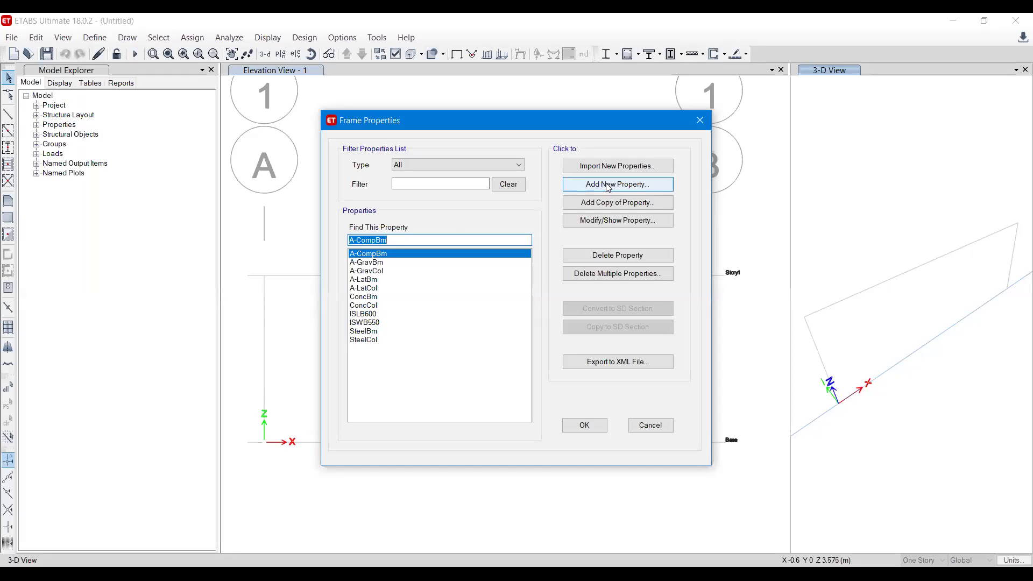
click(367, 305)
click(364, 297)
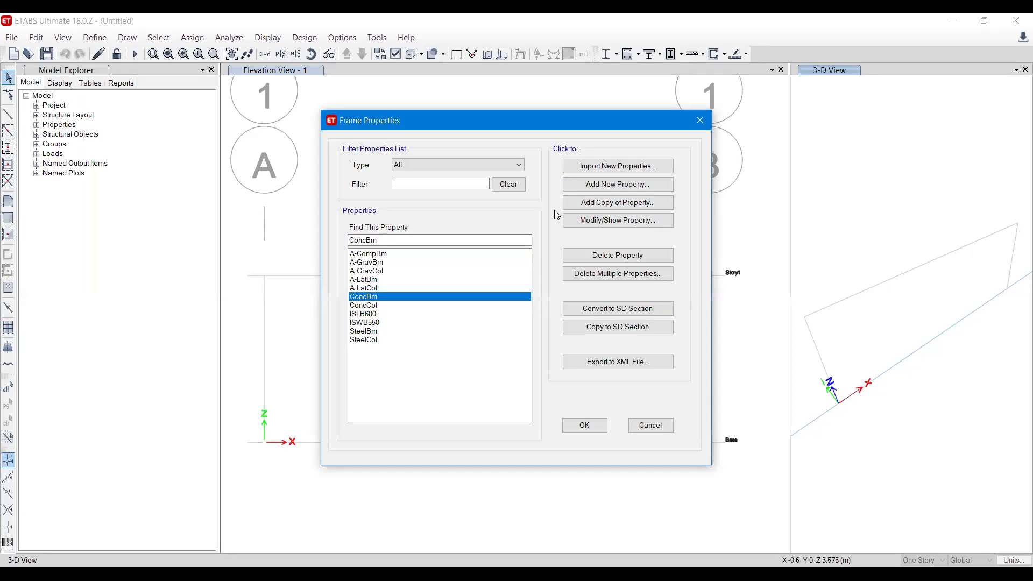
click(599, 186)
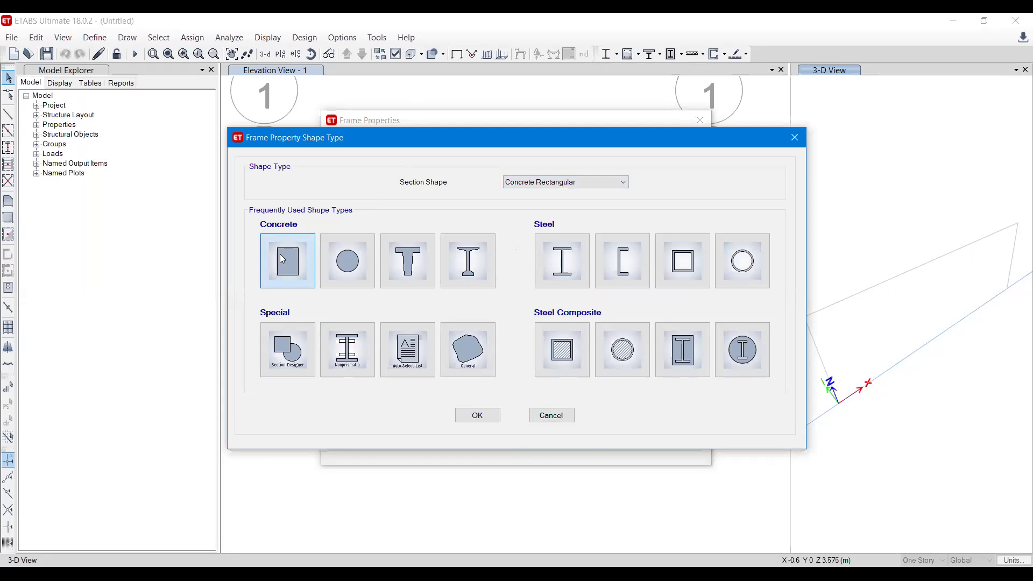
click(304, 280)
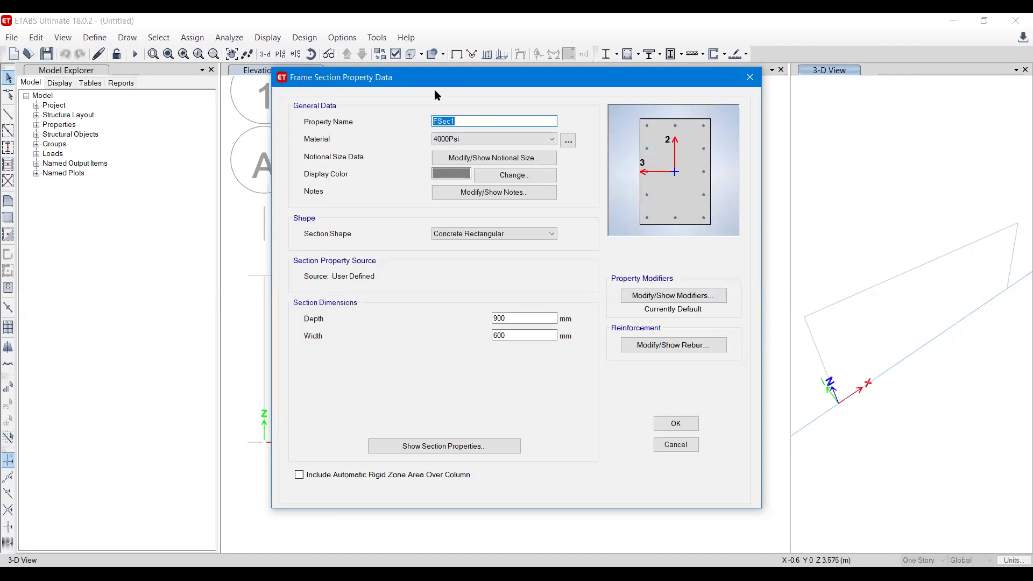
Name the frame section BEAM 300X300 and assign it the M30 material
click(470, 122)
double_click(447, 122)
text(BEAM 300X300)
click(445, 140)
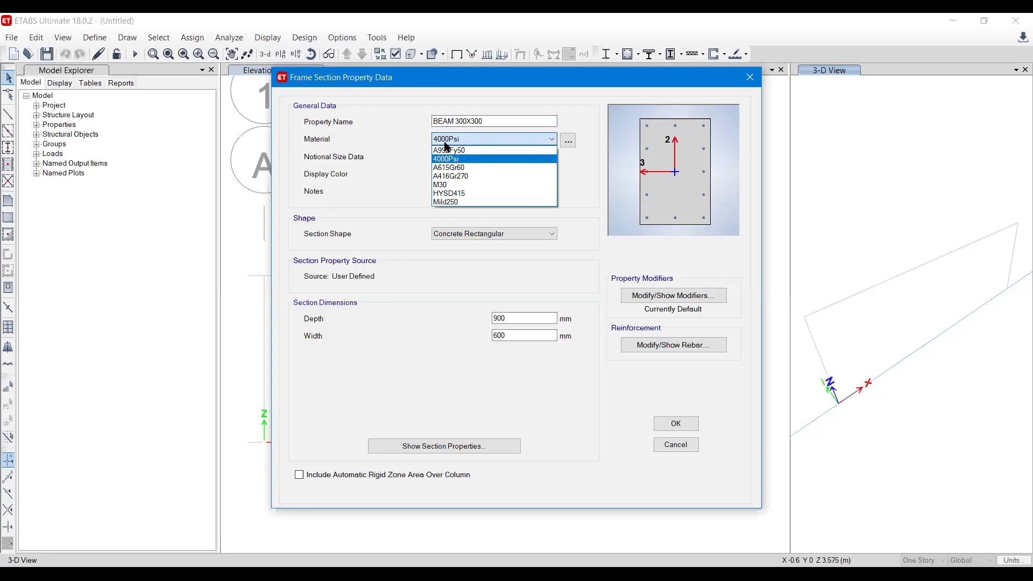
click(442, 186)
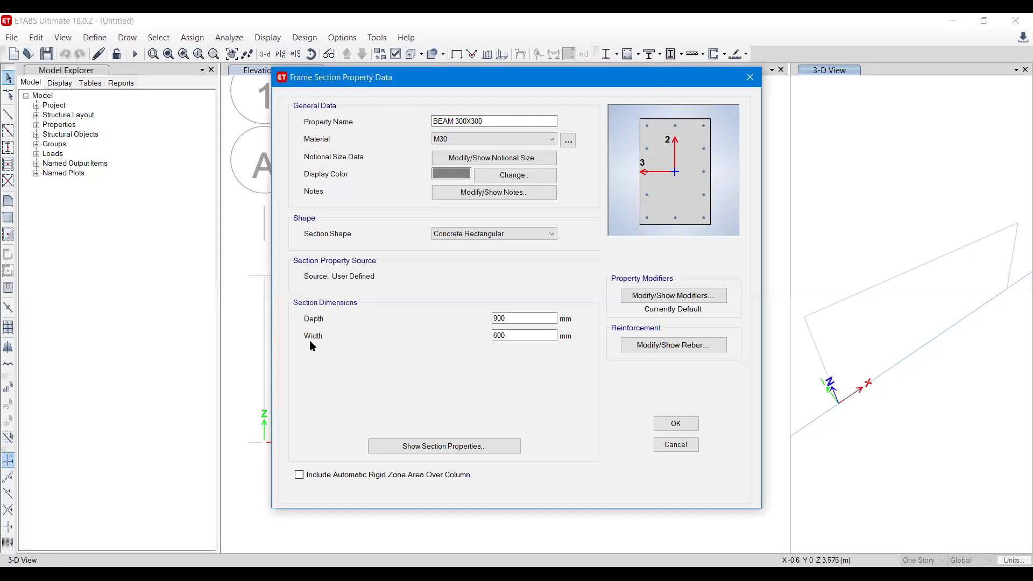
Set the section's depth and width to 300 mm each
double_click(499, 318)
text(300)
key(Tab)
text(3)
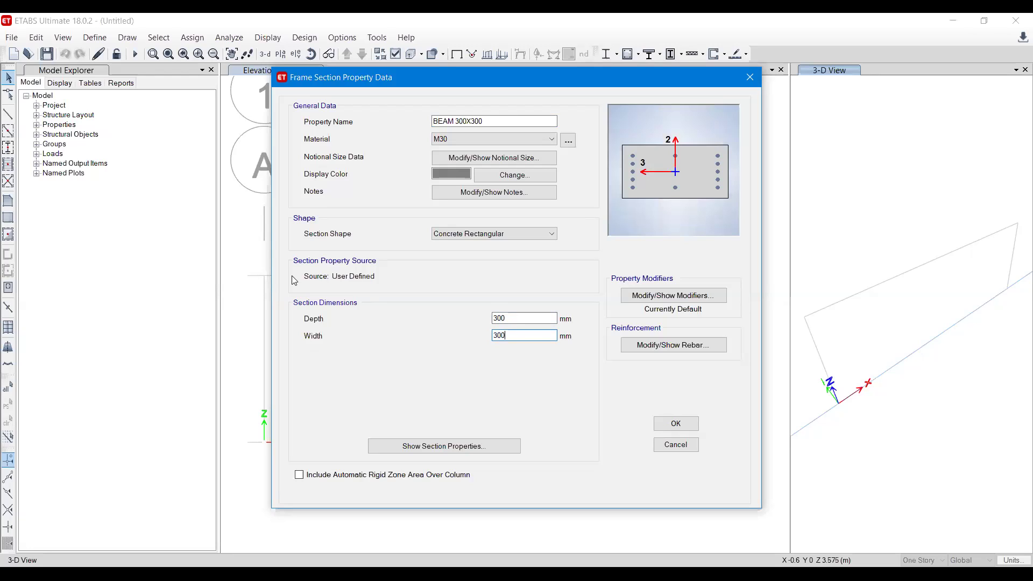
click(516, 318)
click(517, 334)
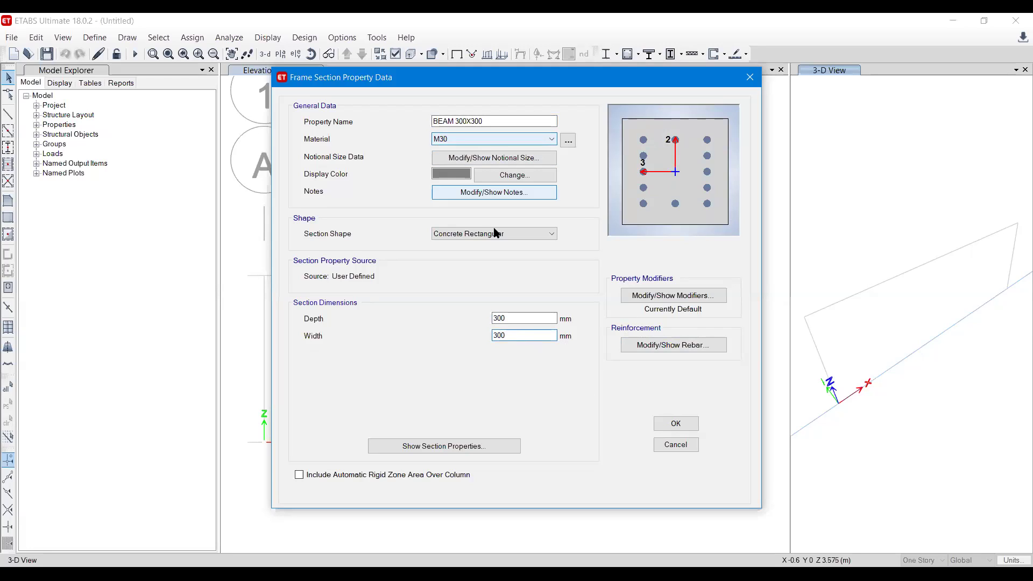
Set the section's reinforcement to M3 Design Only (Beam) with HYSD415 longitudinal bars and Mild250 confinement bars
click(665, 352)
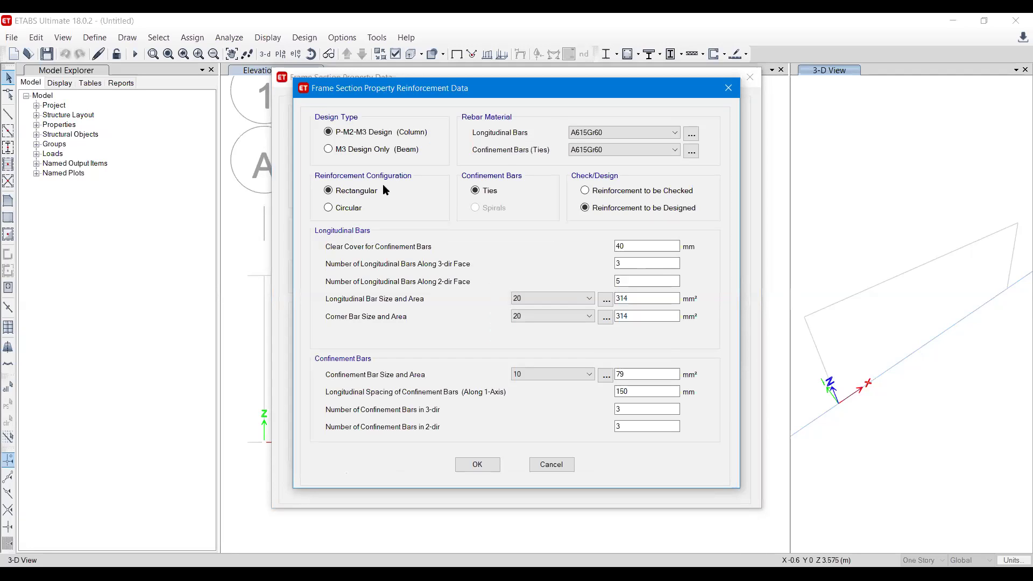
click(386, 155)
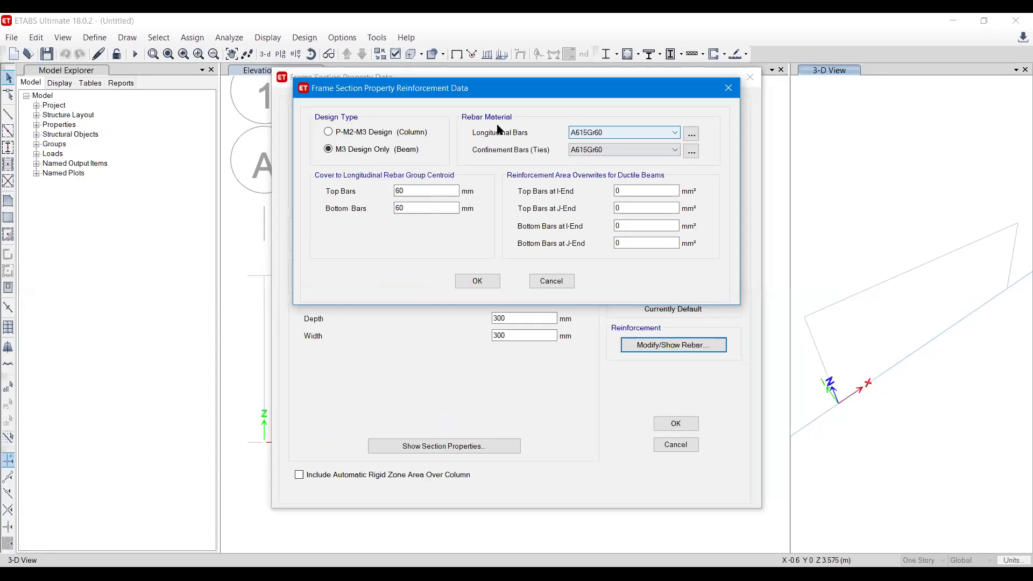
click(596, 135)
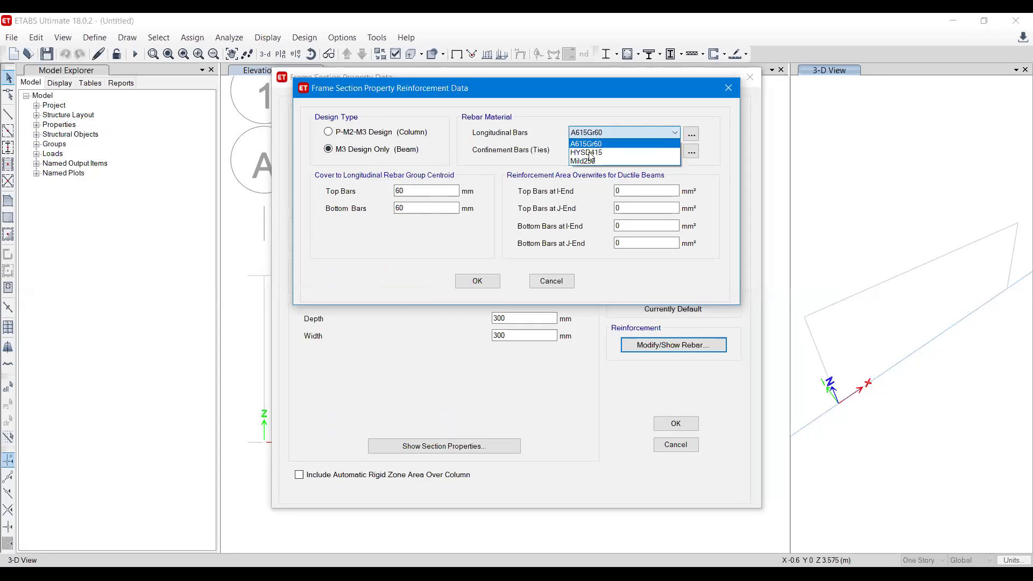
click(585, 153)
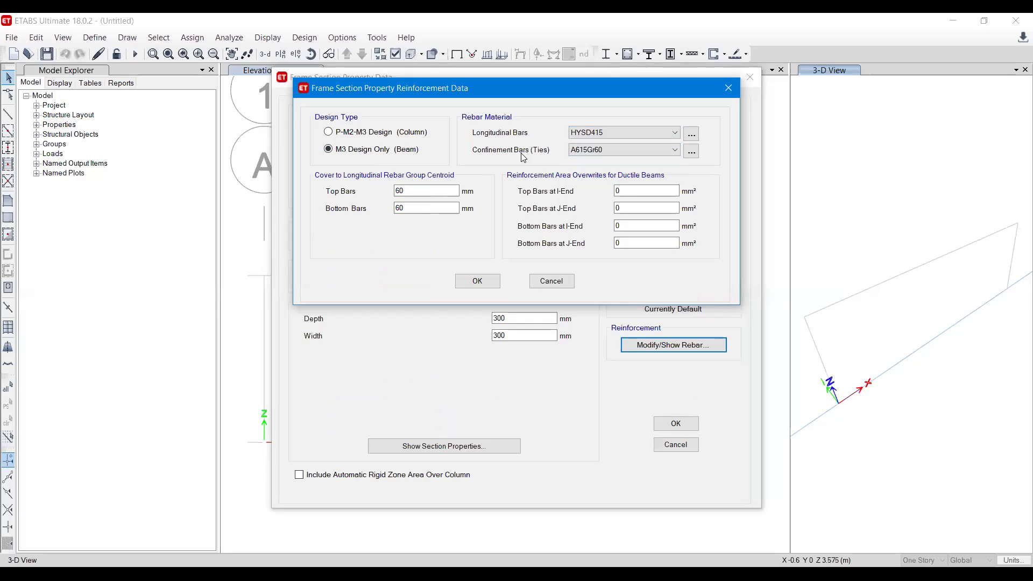
click(587, 152)
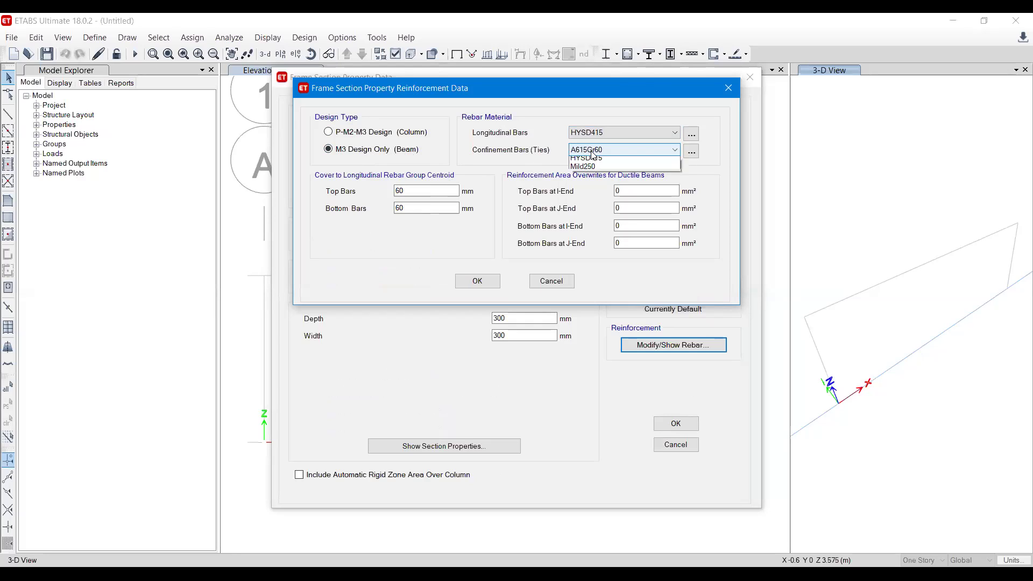
click(590, 180)
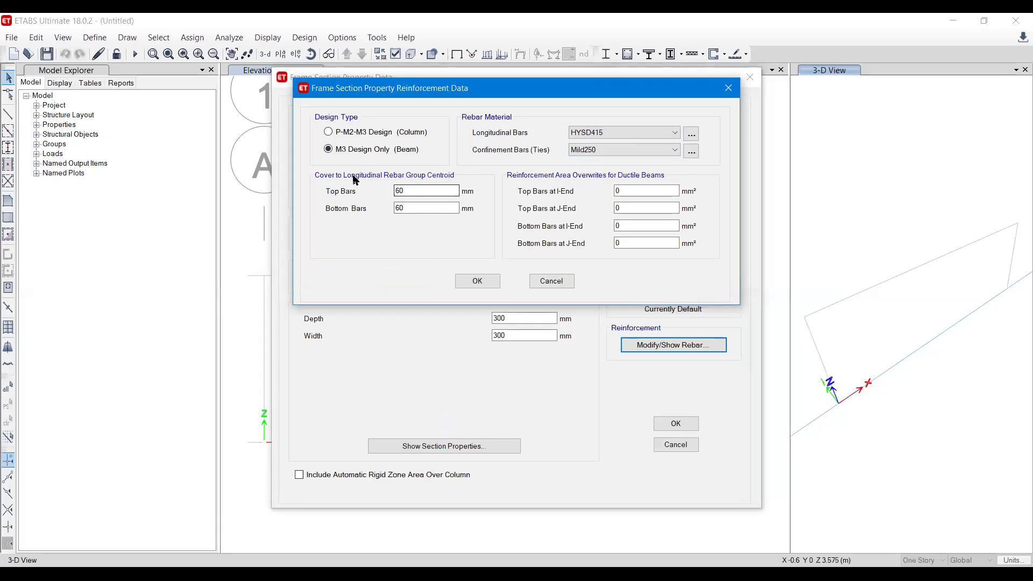
Set the rebar cover to 25 mm for top bars and 26 mm for bottom bars, and accept the section definitions
double_click(419, 192)
text(25)
key(Tab)
text(26)
click(478, 282)
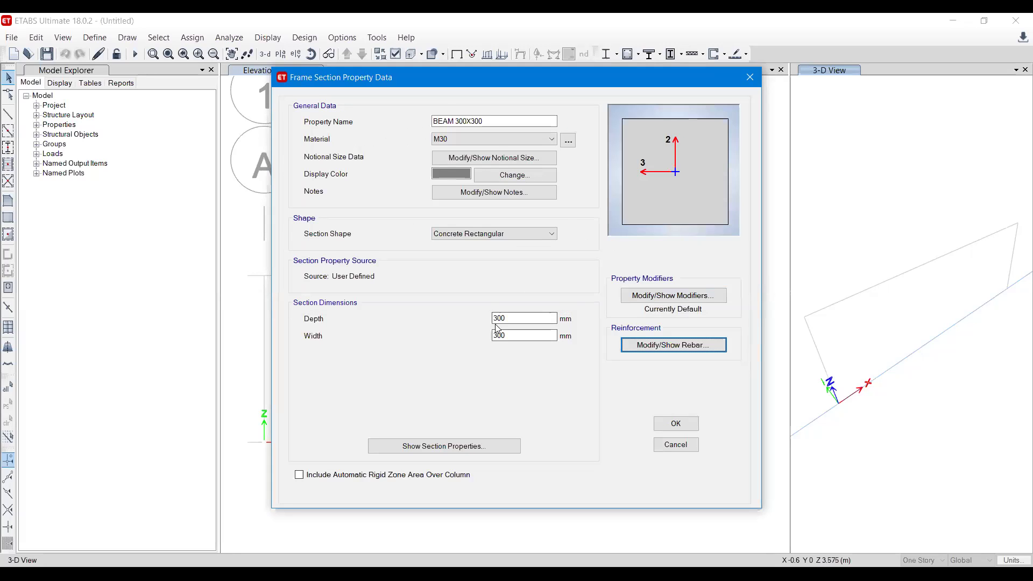
click(676, 424)
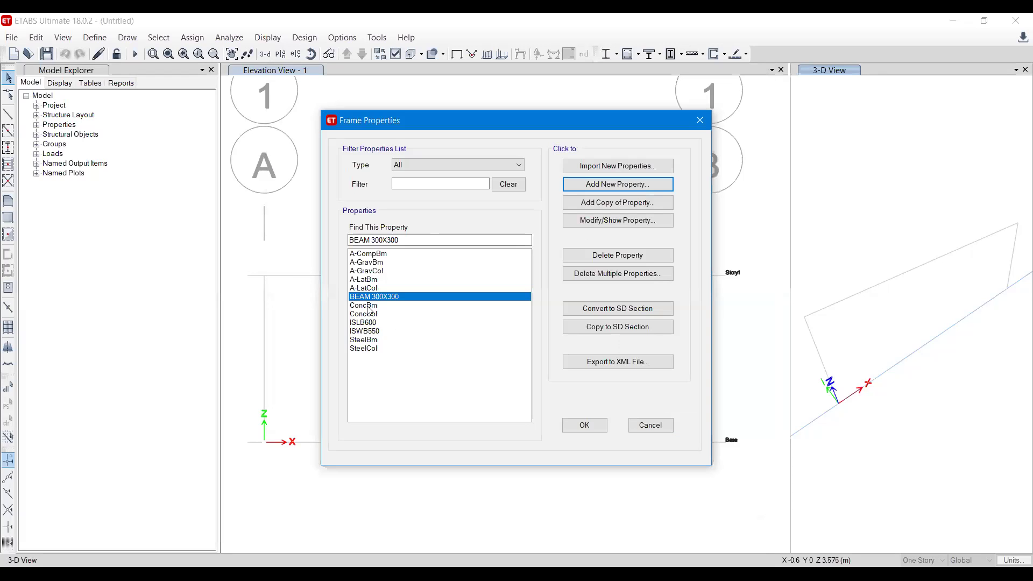
click(595, 429)
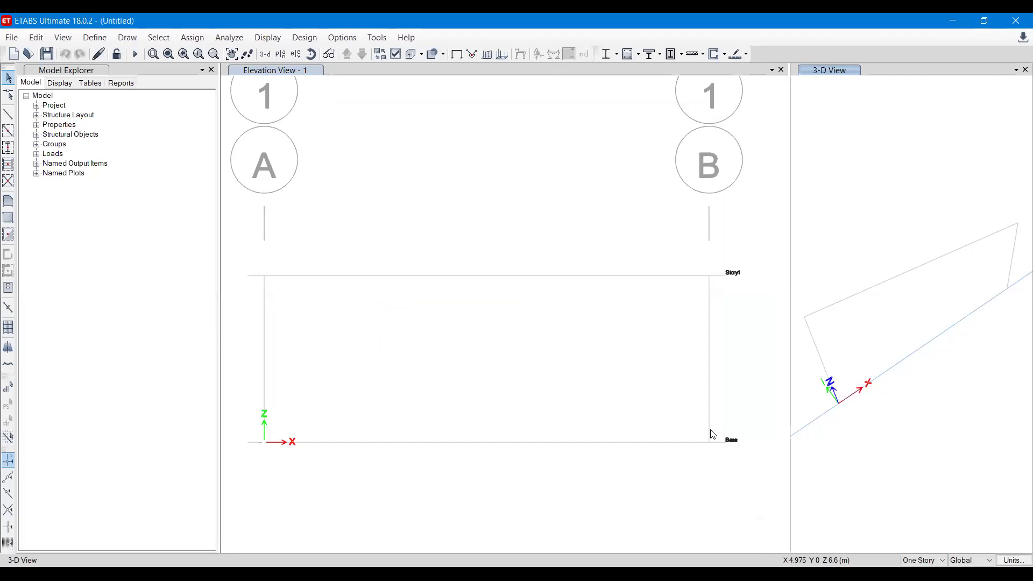
Recheck the problem statement and set up Quick Draw Beams/Columns with the BEAM 300X300 property
key(alt+Tab)
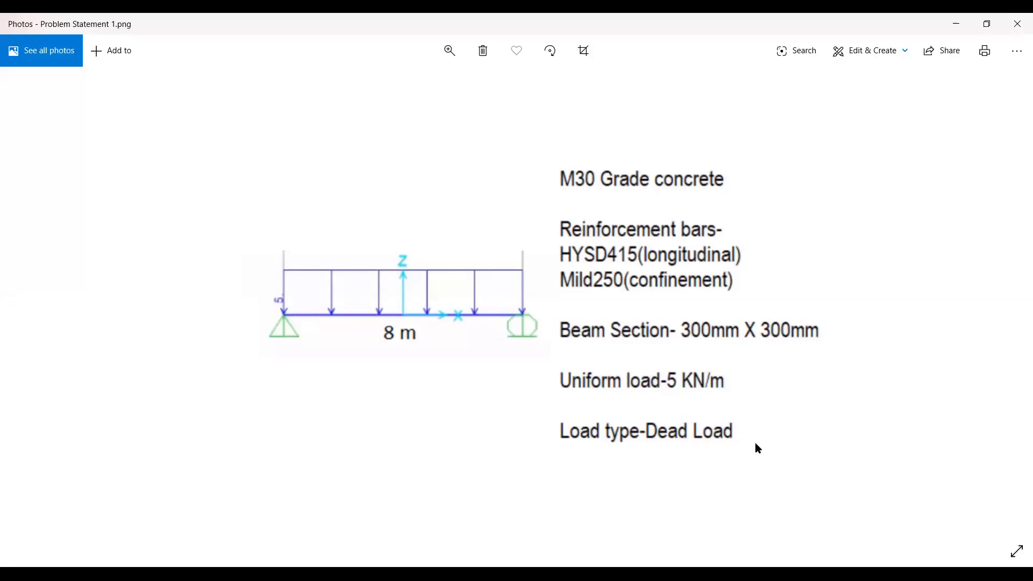
key(alt+Tab)
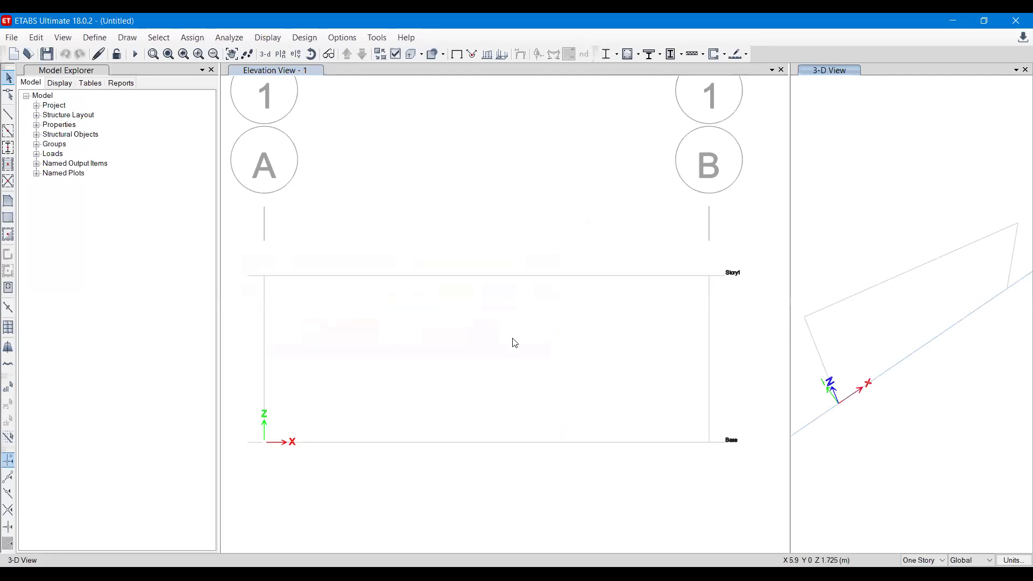
click(129, 41)
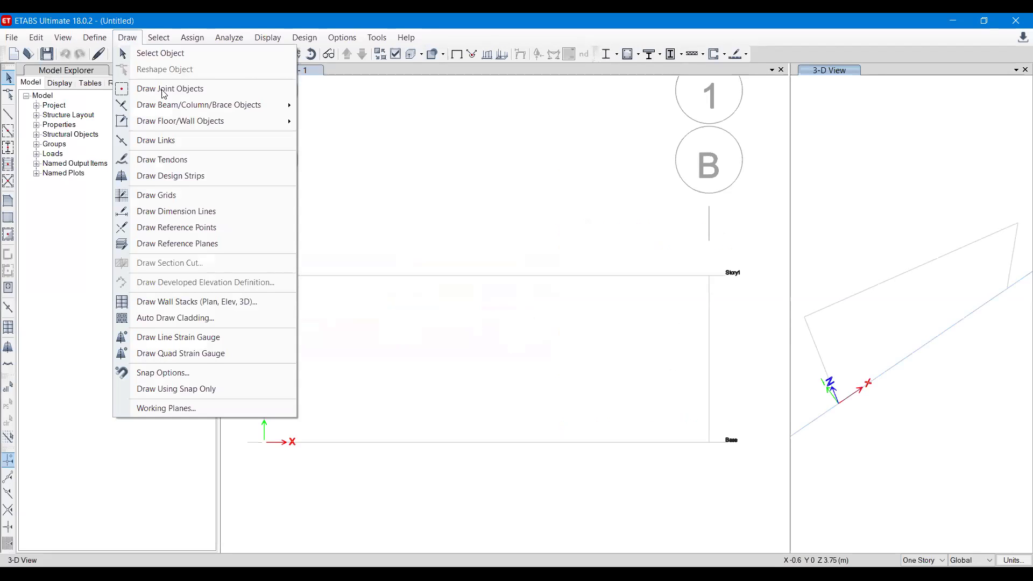
mouse_move(203, 109)
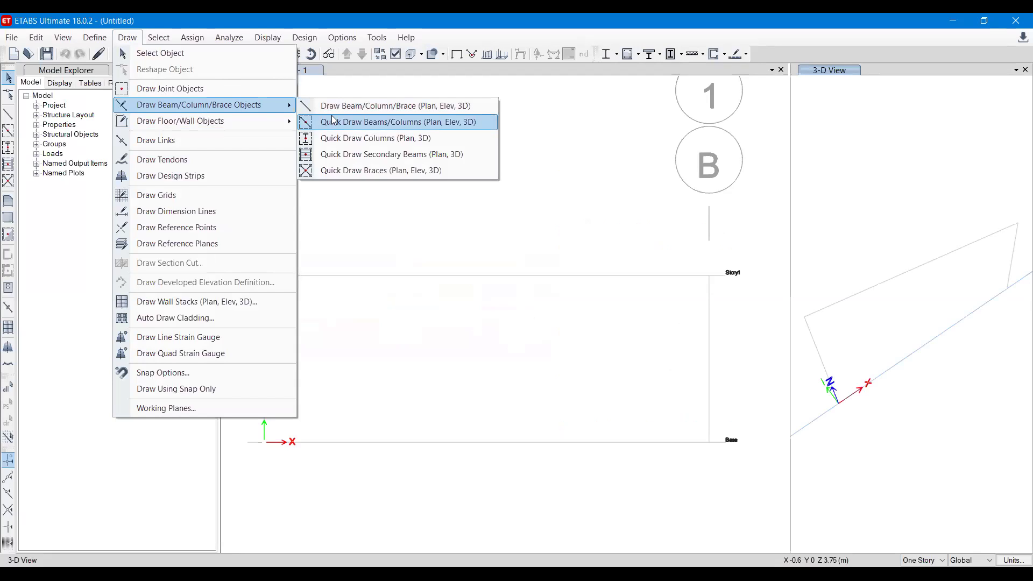
click(128, 122)
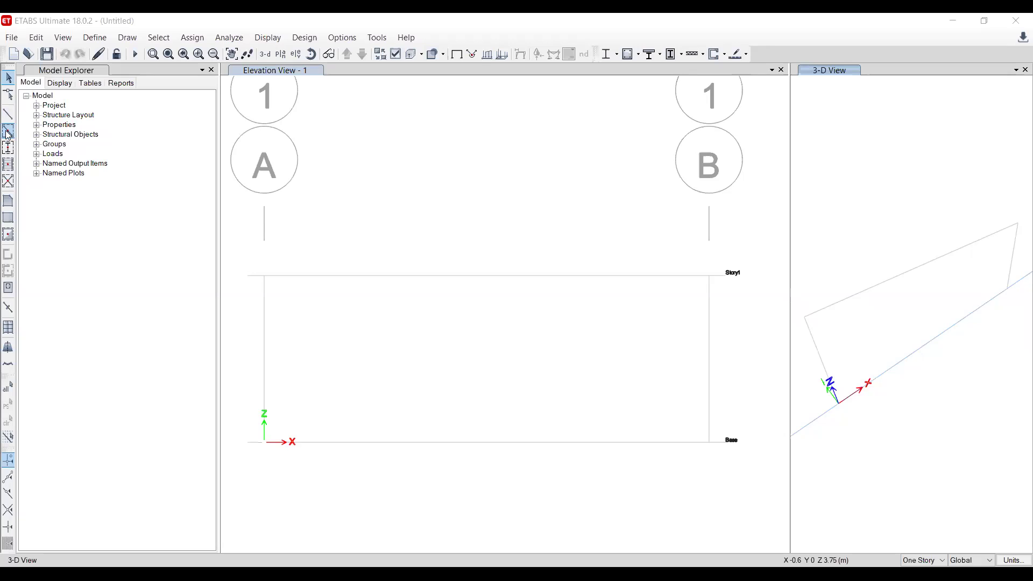
click(8, 135)
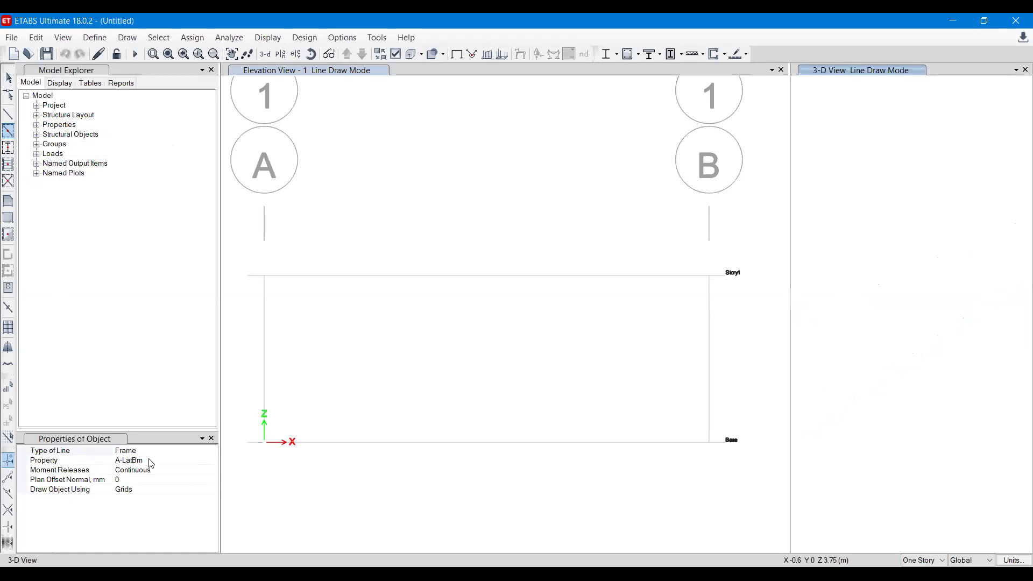
click(179, 460)
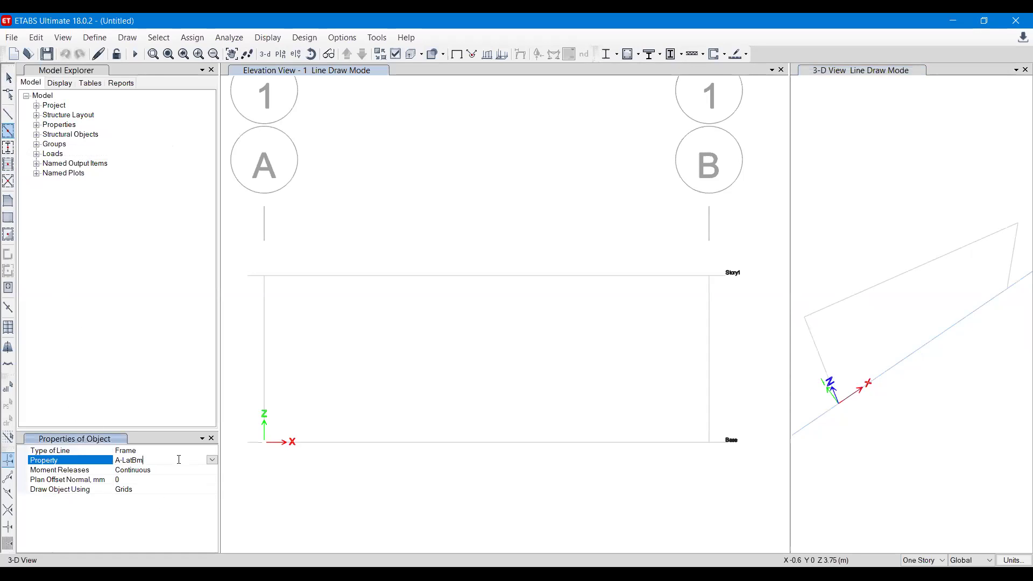
click(212, 460)
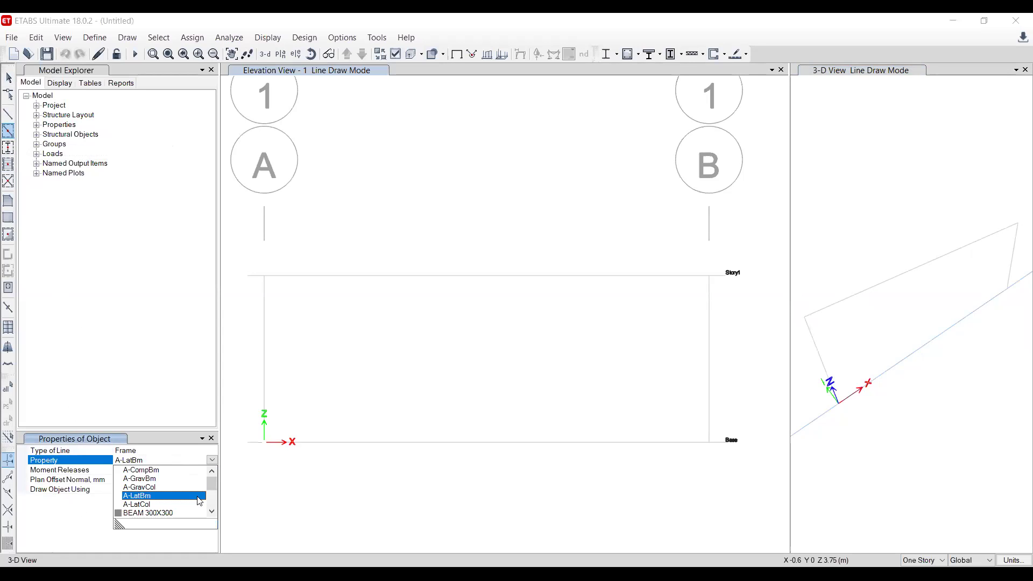
click(212, 511)
click(212, 512)
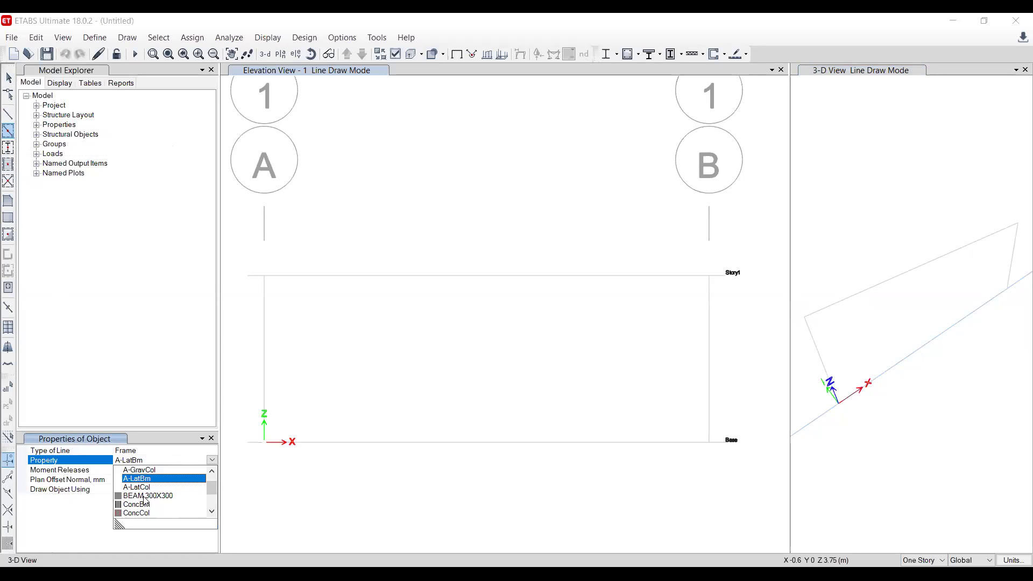
click(145, 495)
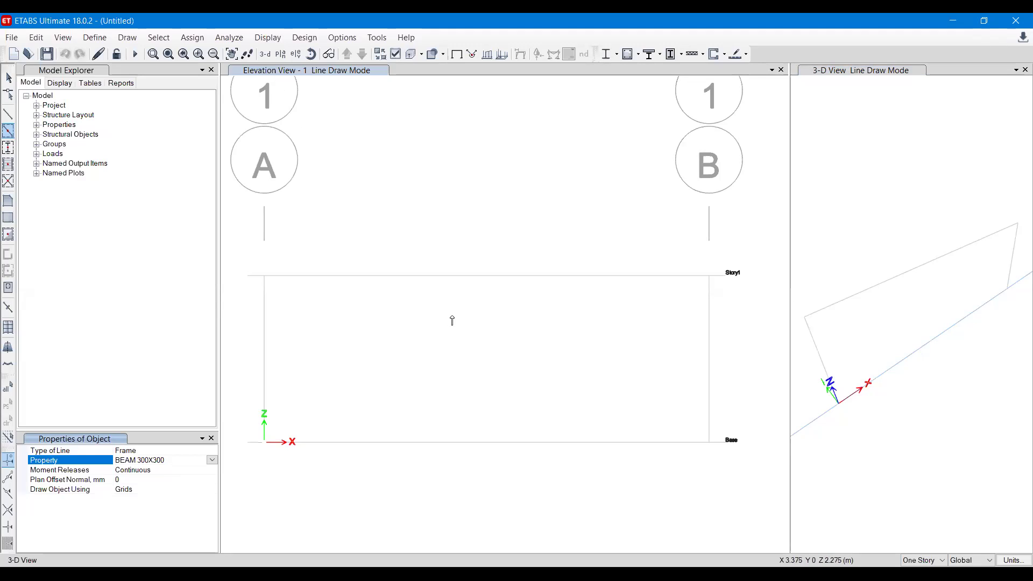
Draw the beam on the Story1 grid line between grids A and B in the elevation, and end the drawing command
click(452, 279)
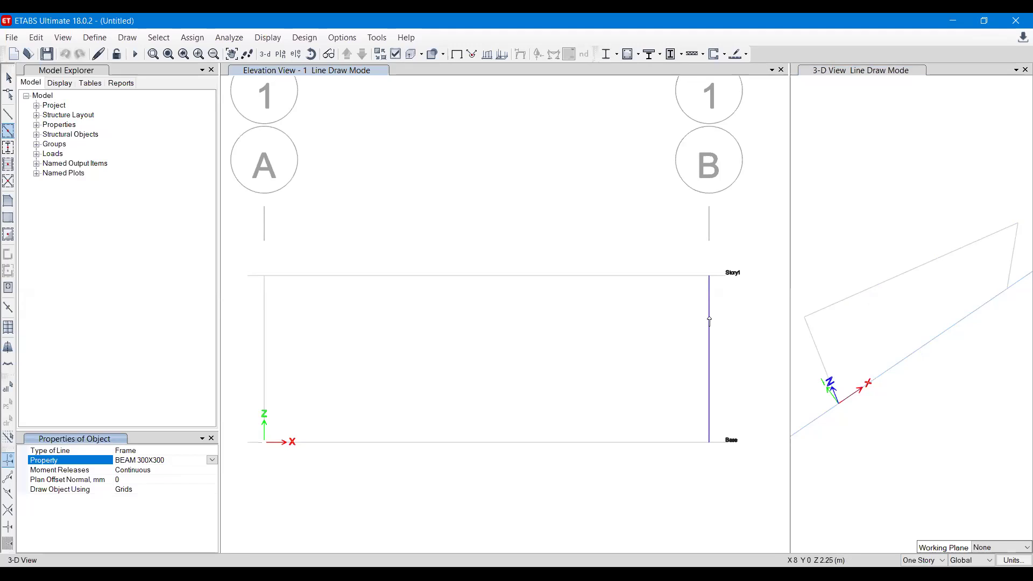
click(667, 282)
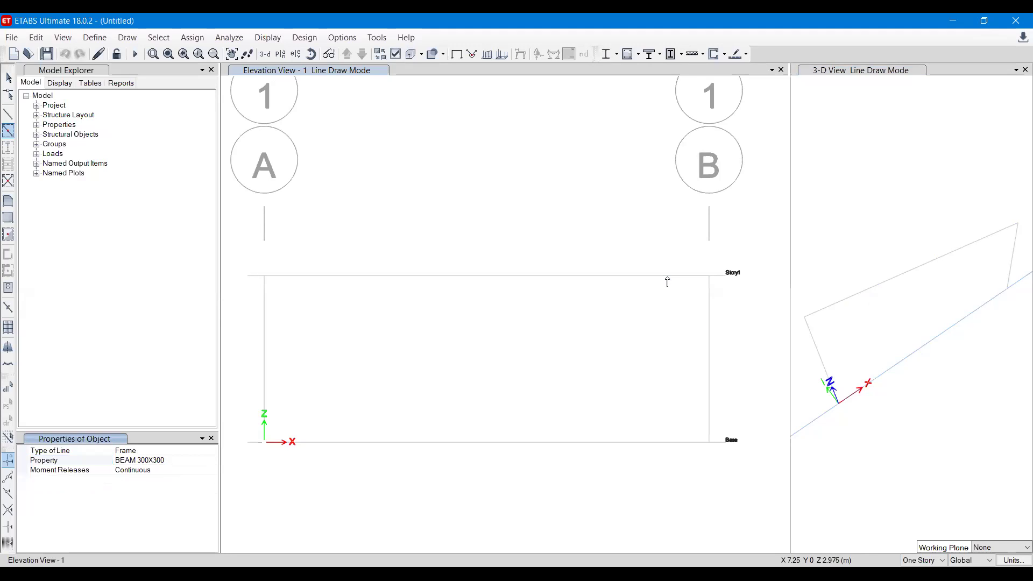
click(667, 282)
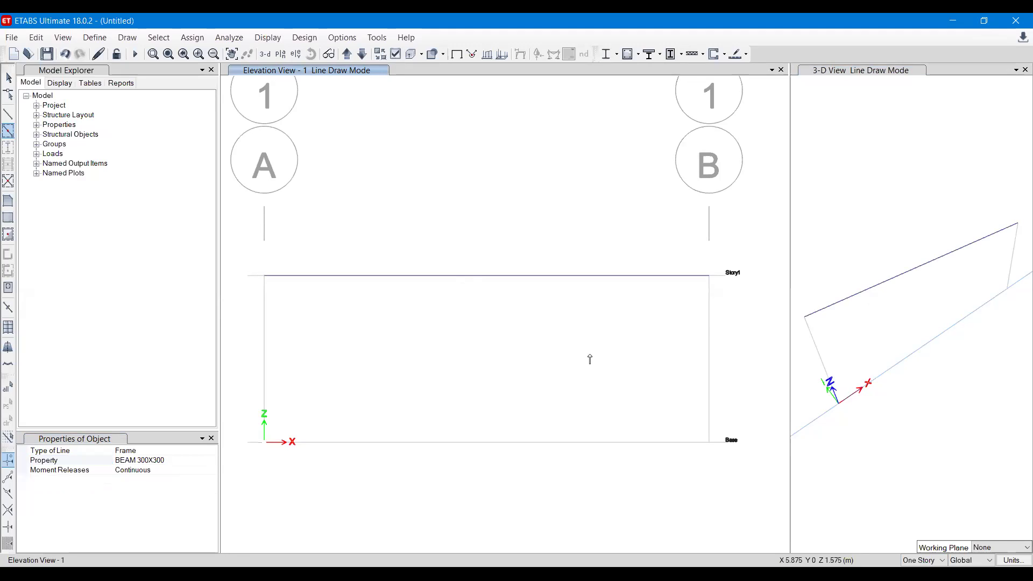
key(Escape)
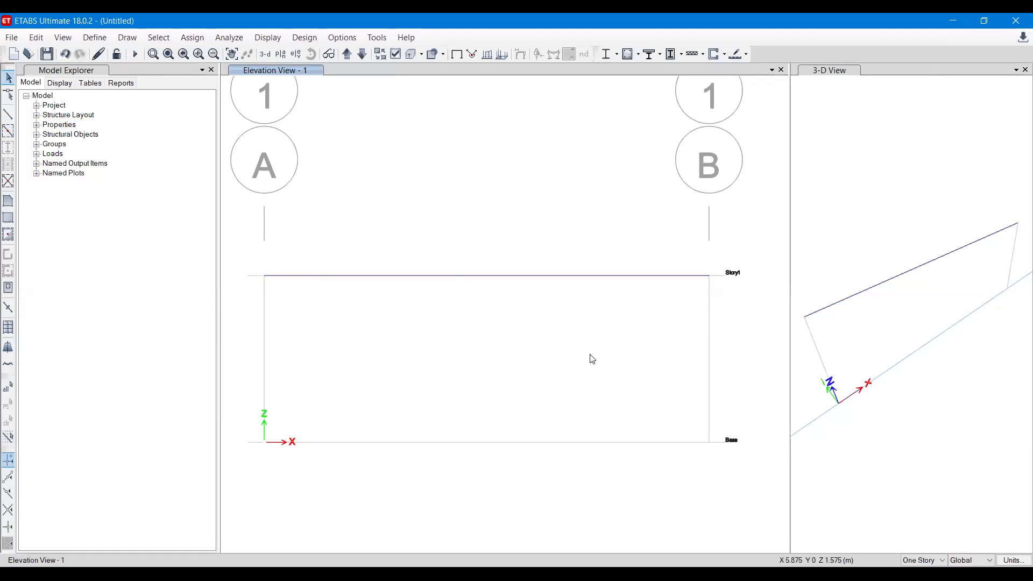
Inspect the Story1 beam's section assignment and its joint and length data, then close the beam information and clear the selection
right_click(542, 276)
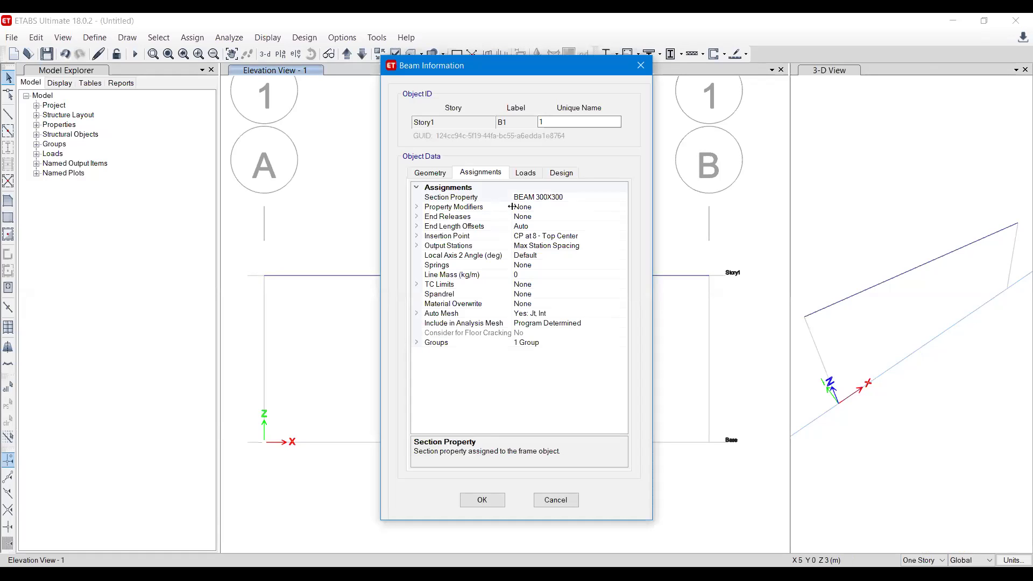
click(565, 198)
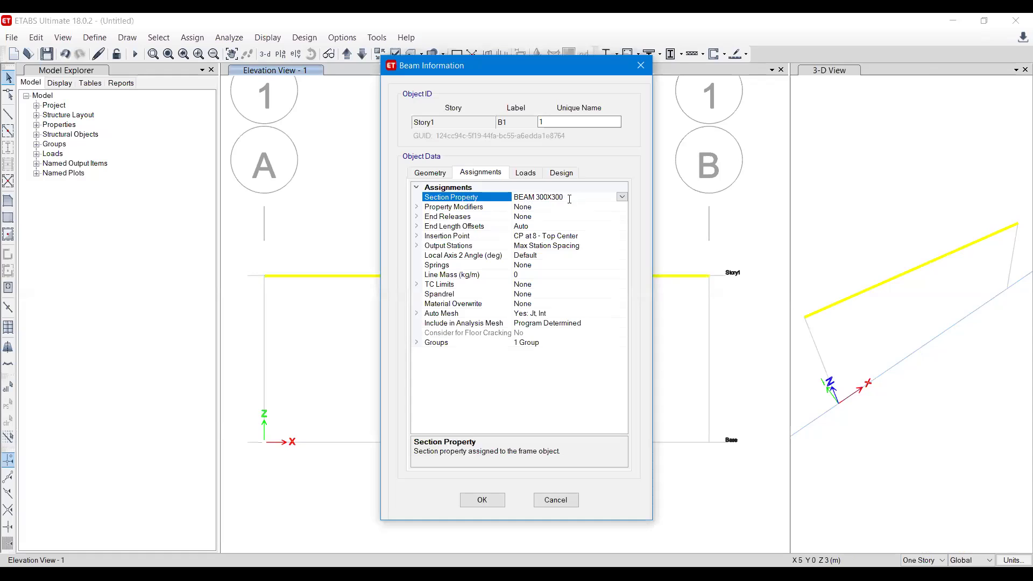
click(429, 172)
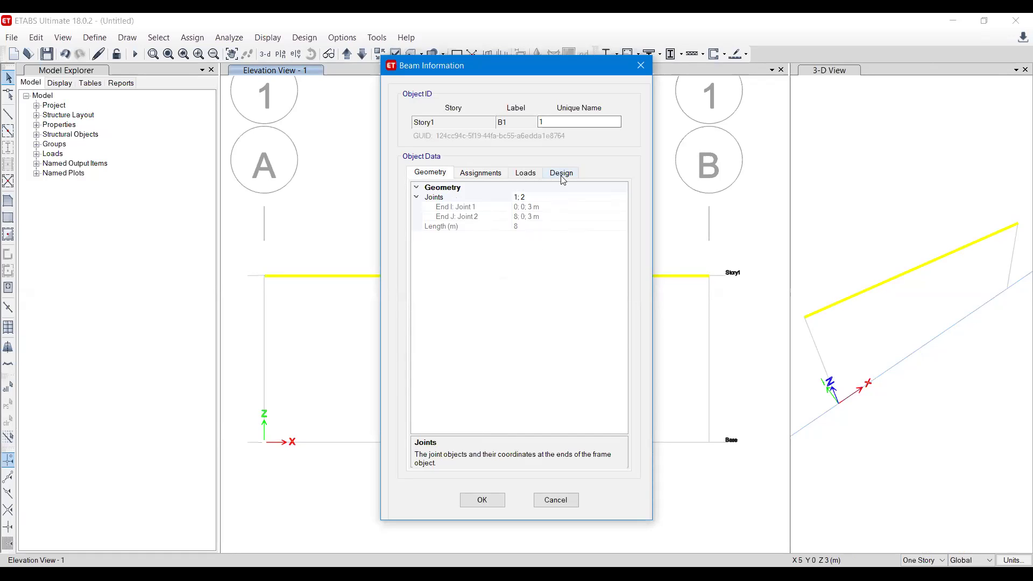
click(642, 71)
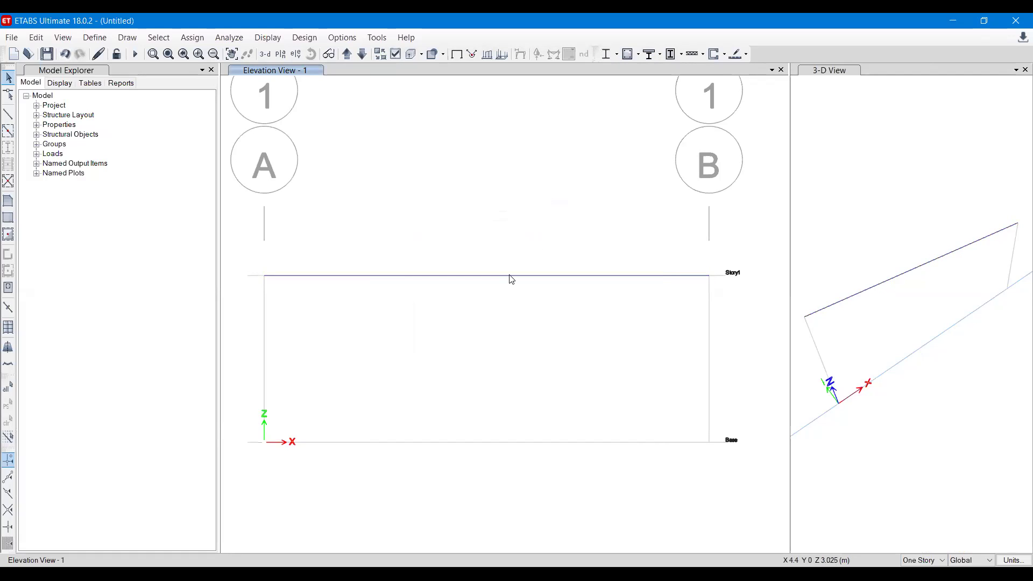
click(511, 276)
key(Escape)
Assign a pinned restraint with translations X, Y and Z fixed to the beam's end joint at grid A
drag(229, 244, 316, 323)
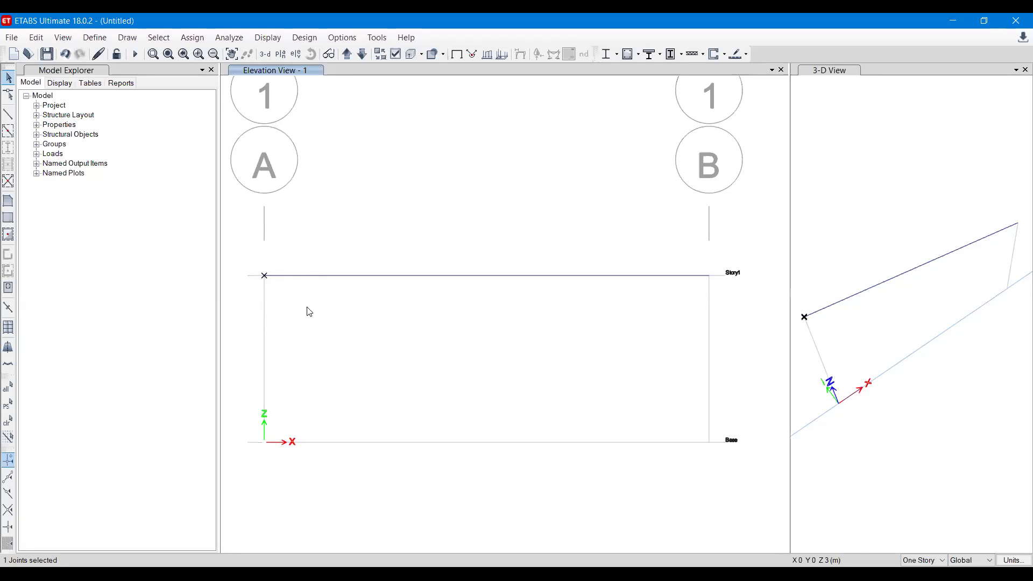
key(ctrl+q)
drag(246, 250, 286, 313)
click(181, 43)
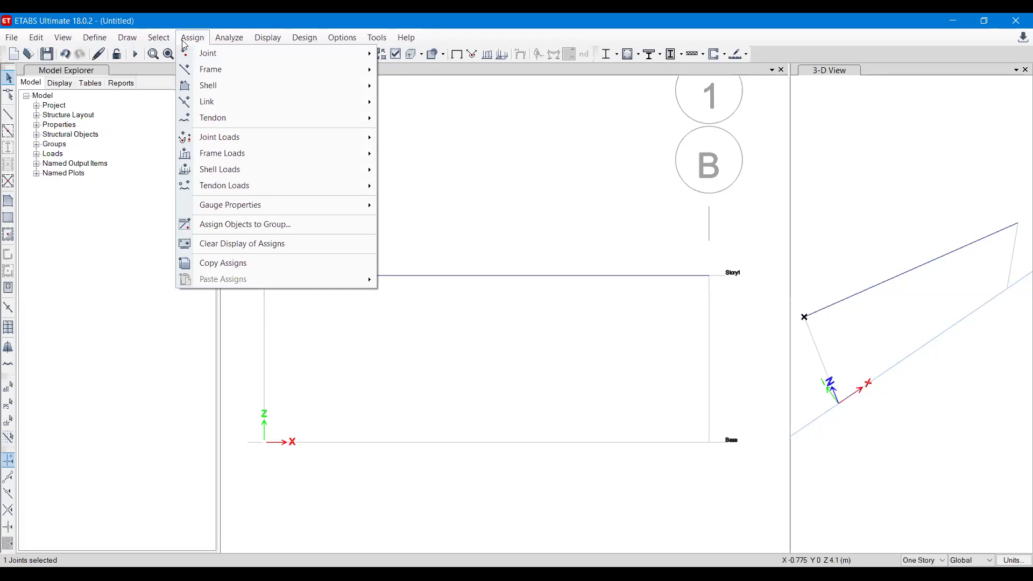
mouse_move(219, 61)
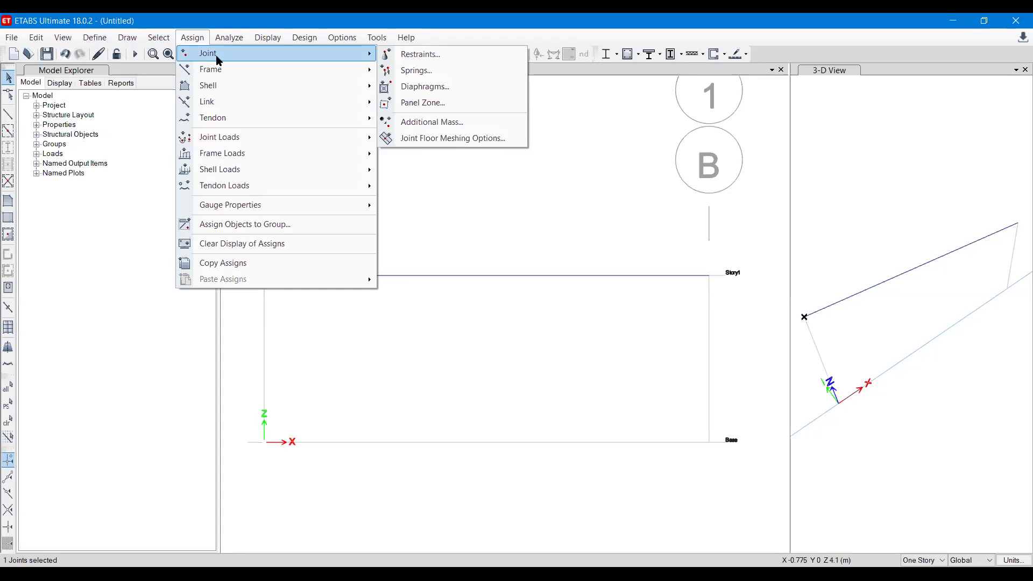
click(404, 55)
drag(472, 212, 467, 170)
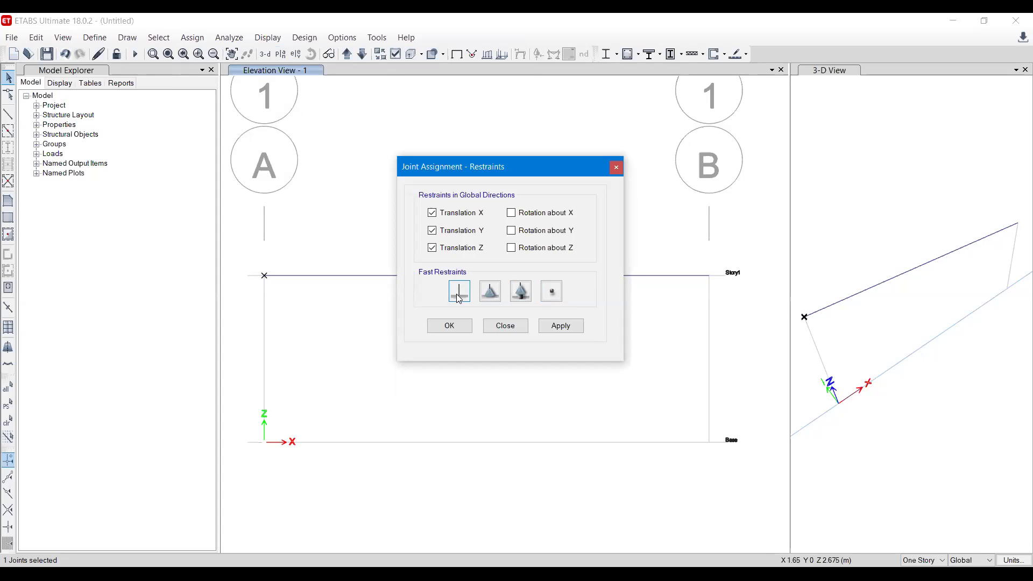
click(458, 297)
click(490, 295)
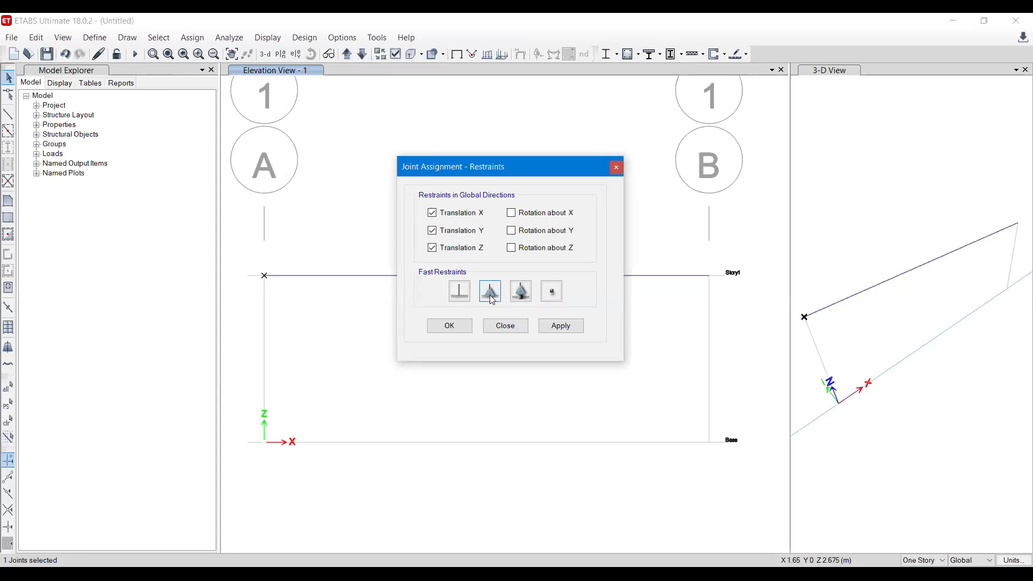
click(521, 295)
click(549, 296)
click(491, 295)
click(562, 327)
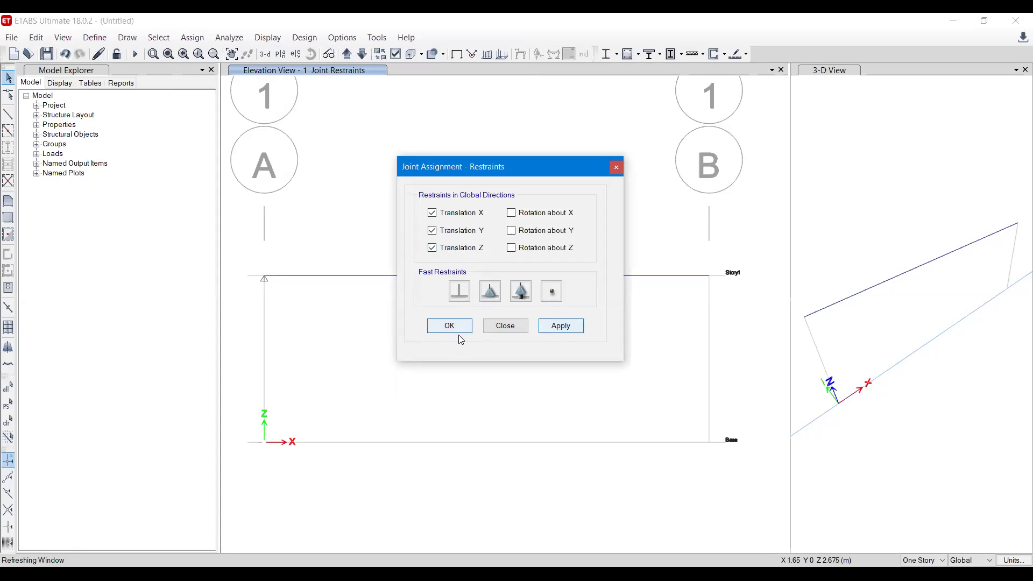
click(459, 332)
Assign a roller restraint with only Translation Z fixed to the beam's end joint at grid B
scroll(275, 269, up, 4)
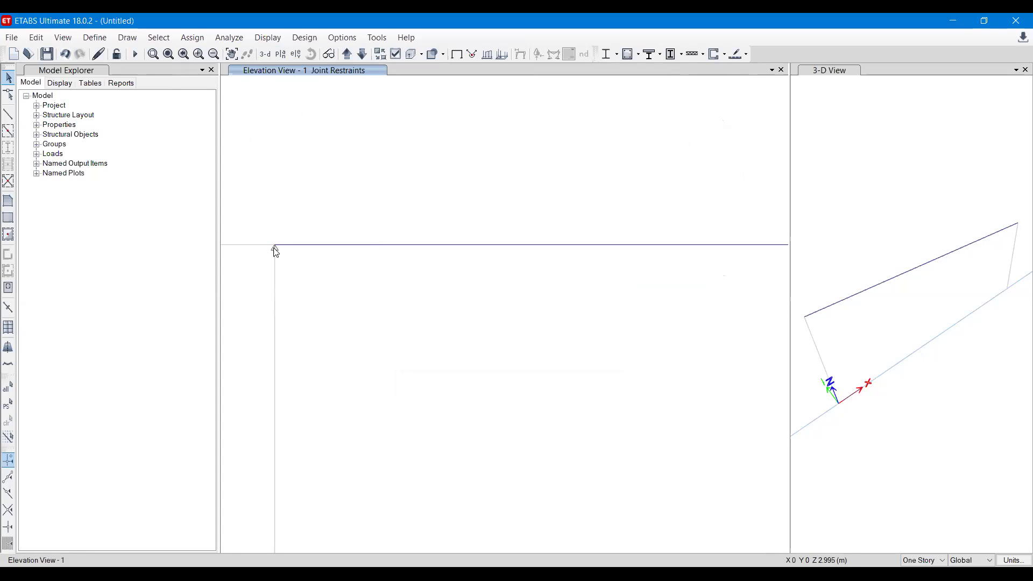
scroll(291, 256, down, 1)
scroll(291, 256, down, 5)
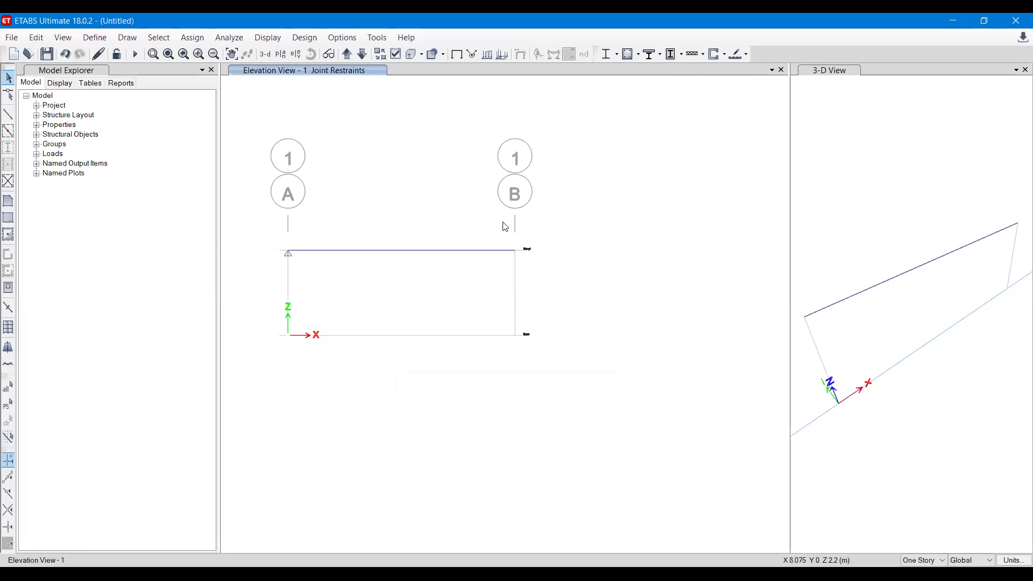
scroll(506, 227, up, 5)
mouse_move(461, 168)
mouse_down()
mouse_move(495, 224)
mouse_move(576, 274)
mouse_up()
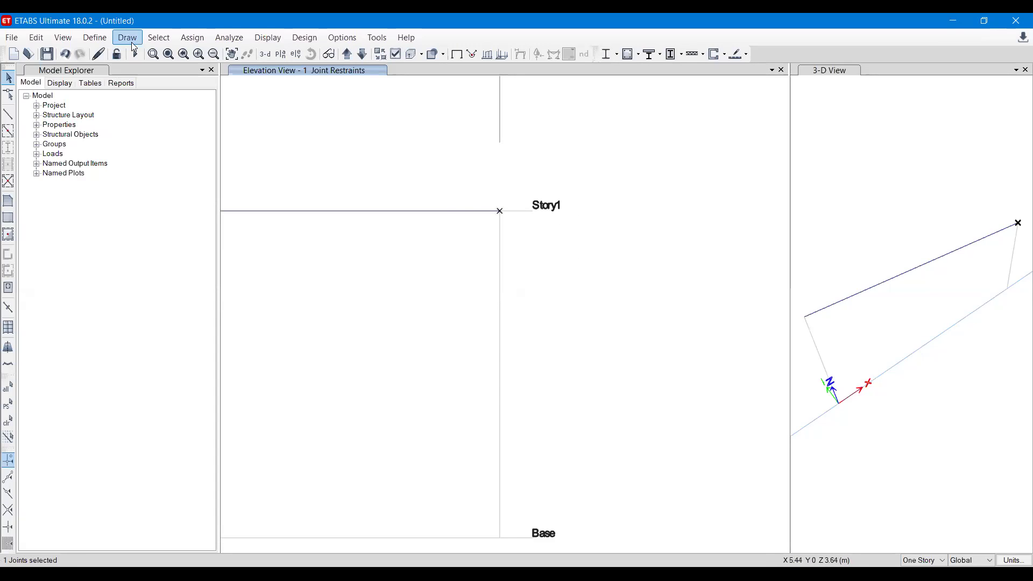
click(184, 41)
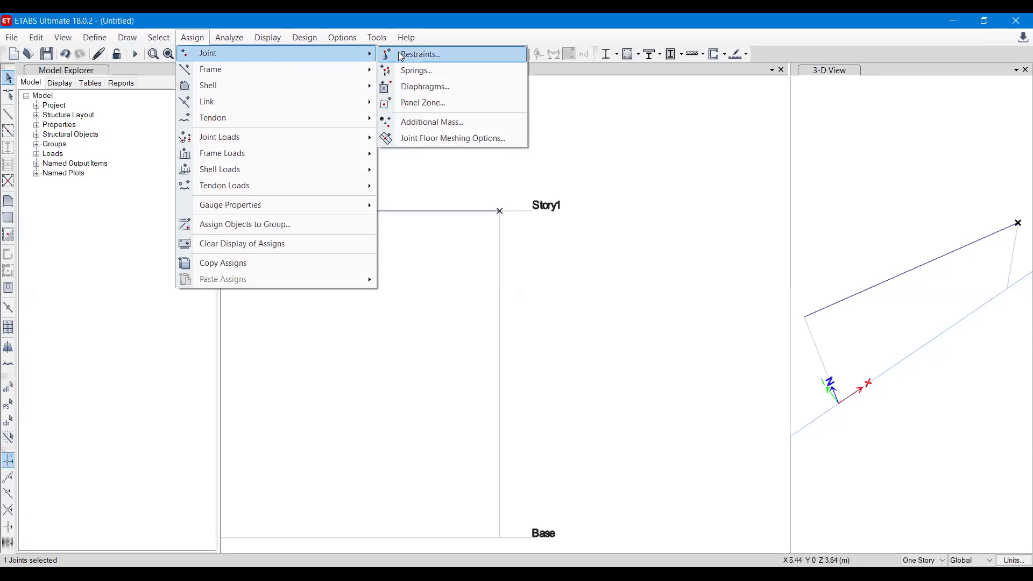
click(413, 55)
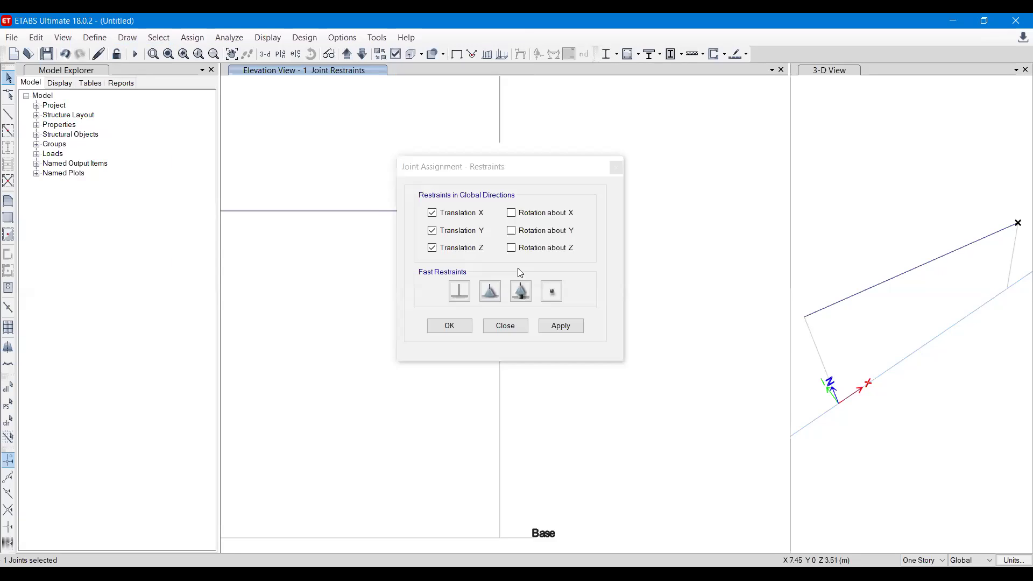
click(524, 297)
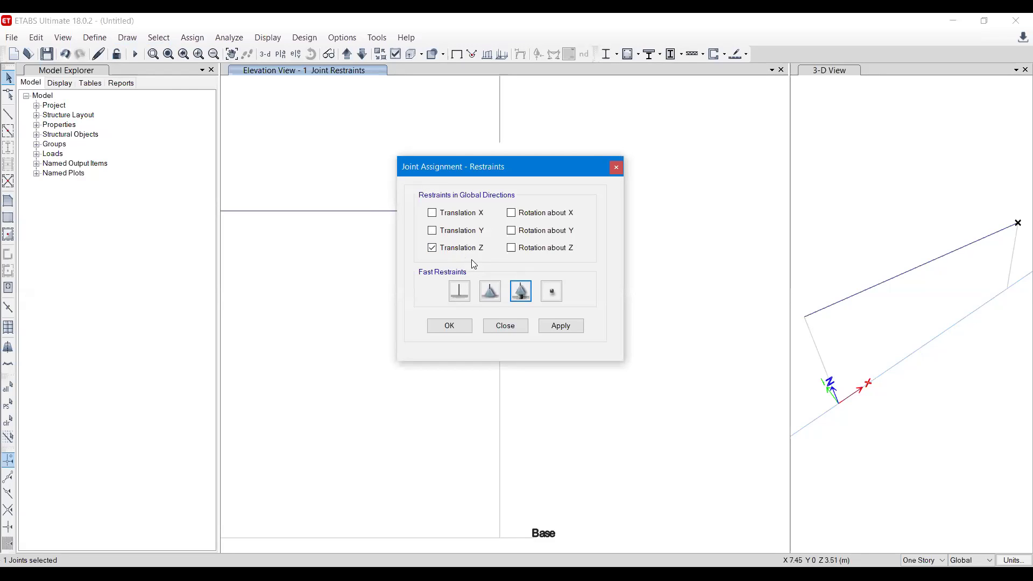
click(561, 326)
click(468, 333)
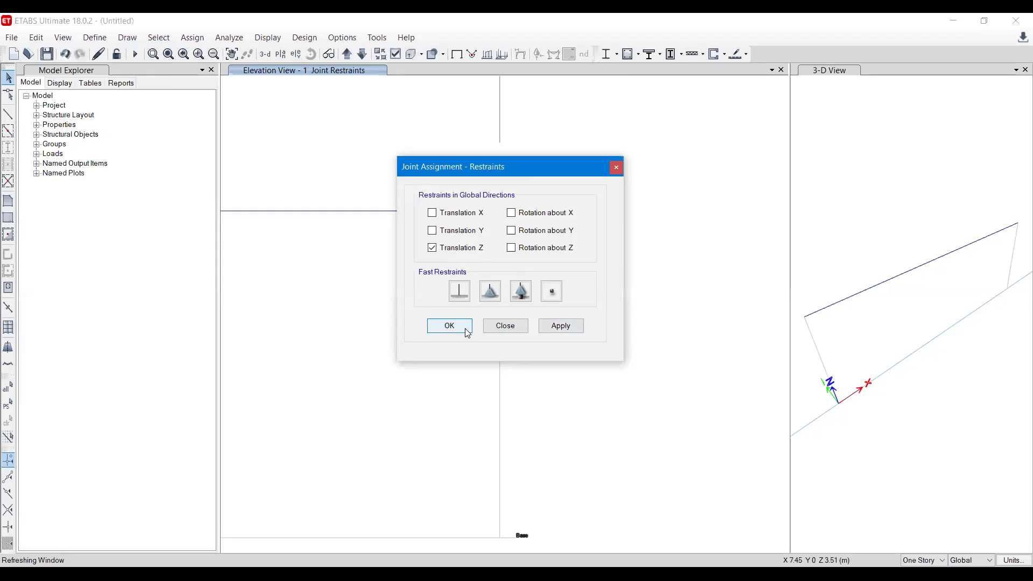
Review both beam supports in the elevation and recheck the load requirements in the Photos problem statement before returning to ETABS
scroll(506, 215, down, 2)
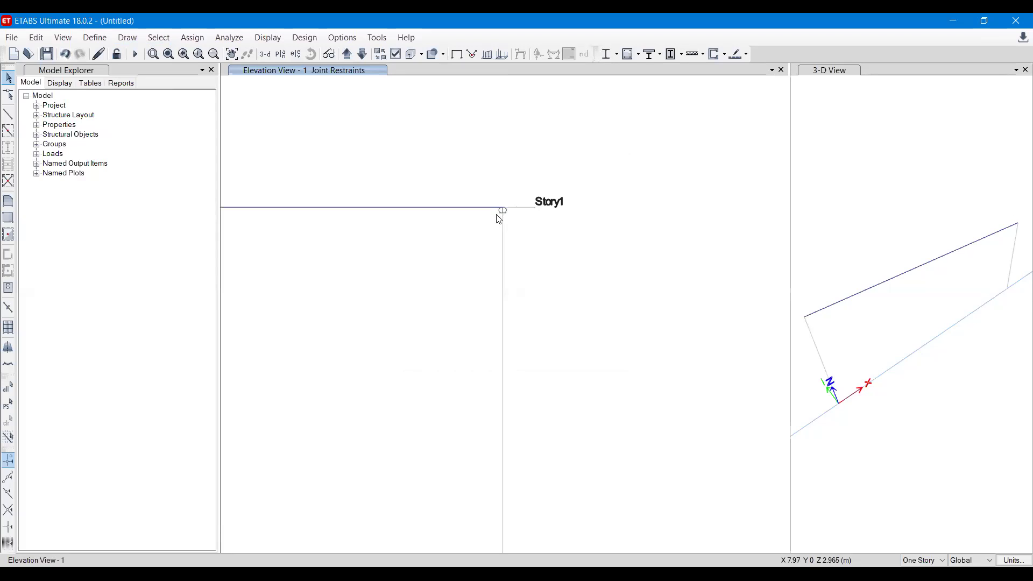
scroll(456, 231, down, 3)
scroll(436, 223, up, 3)
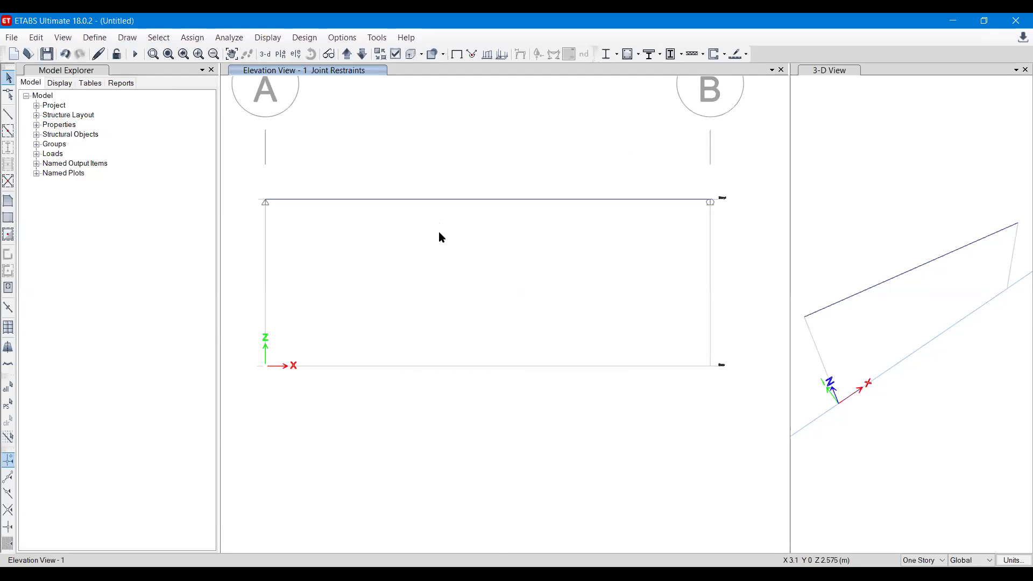
middle_drag(437, 235, 443, 273)
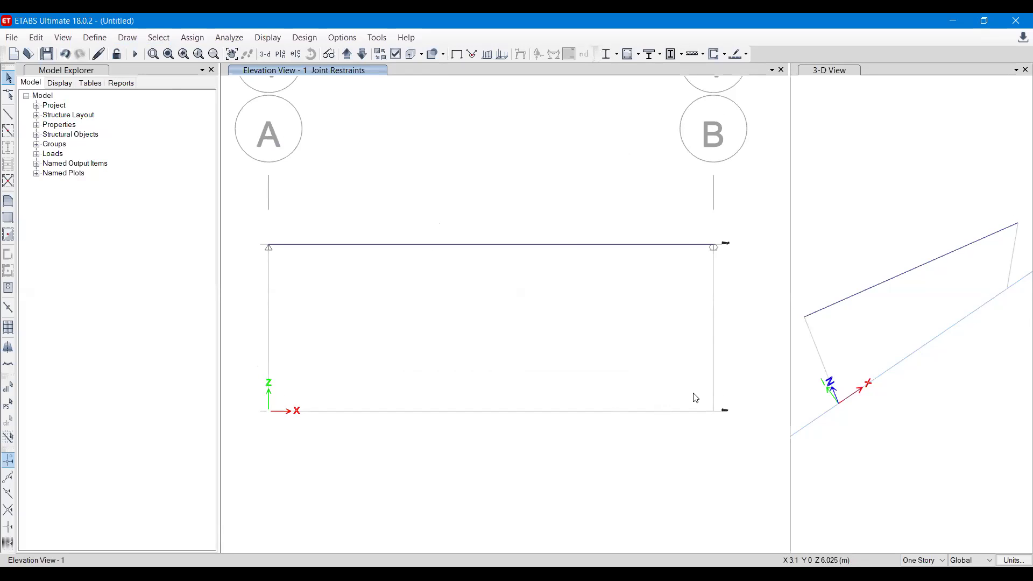
key(alt+Tab)
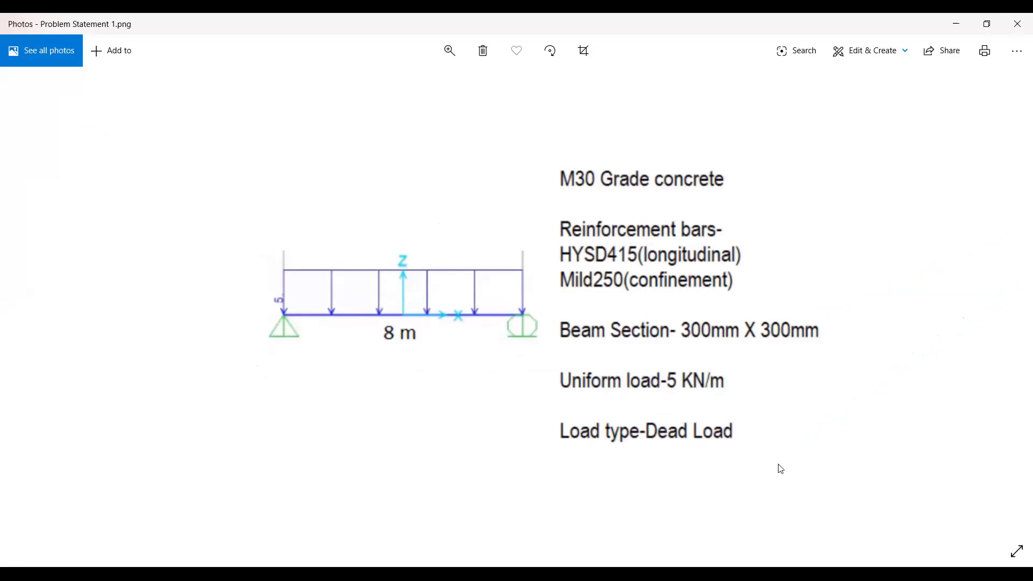
key(alt+Tab)
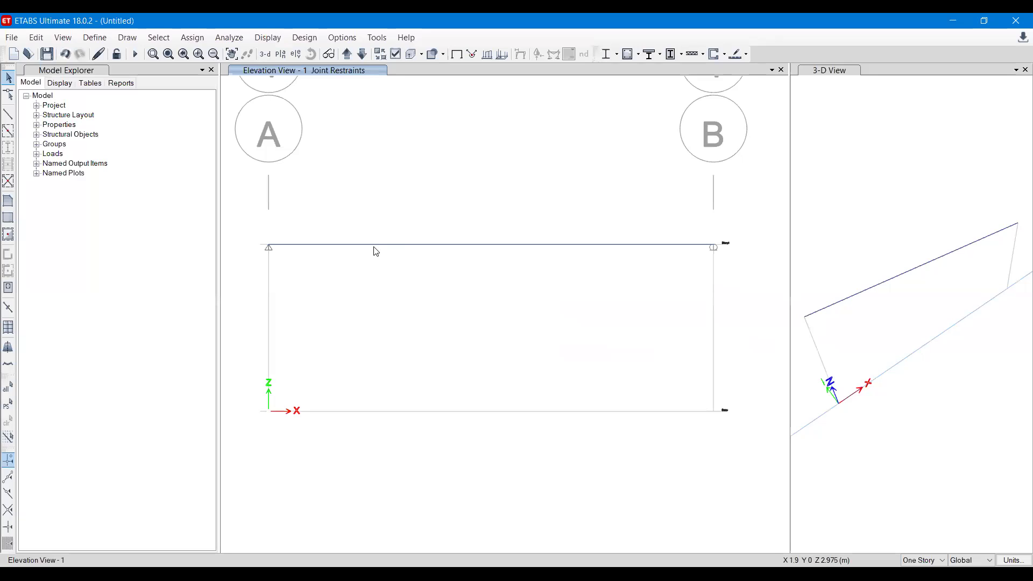
Select the beam and set up a distributed frame load using the Dead pattern with forces in the Gravity direction
click(447, 250)
click(203, 42)
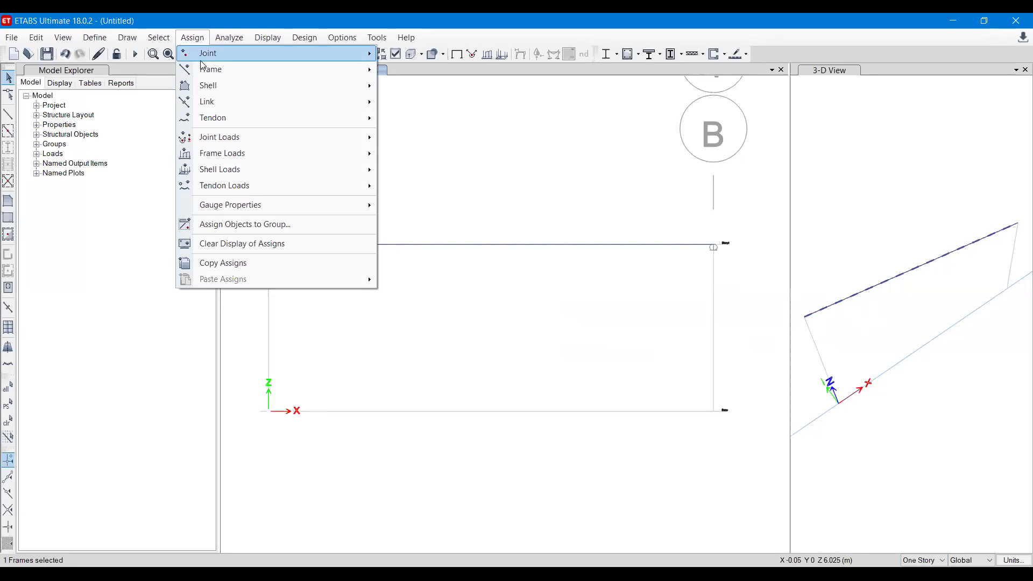
mouse_move(217, 162)
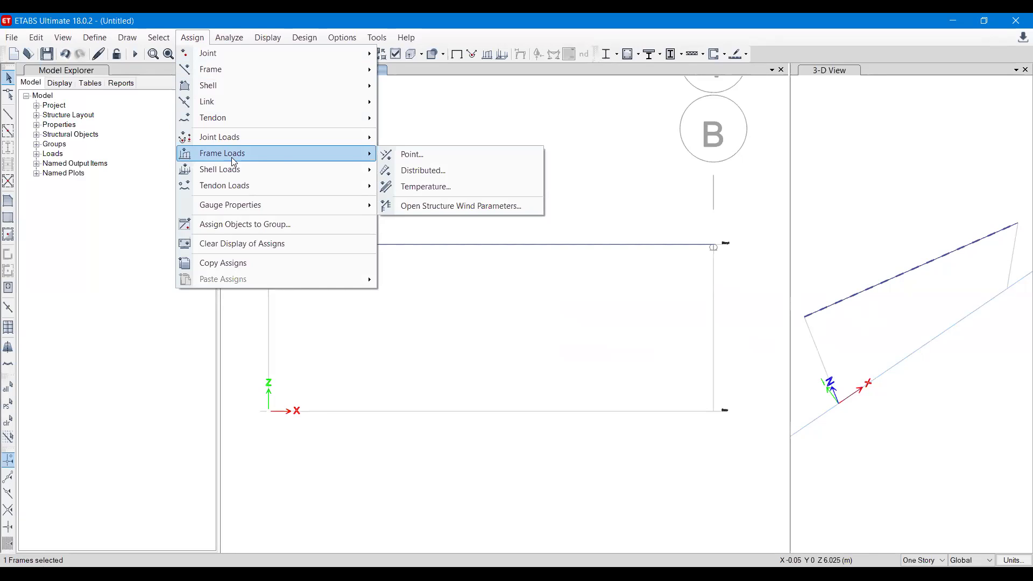
click(418, 171)
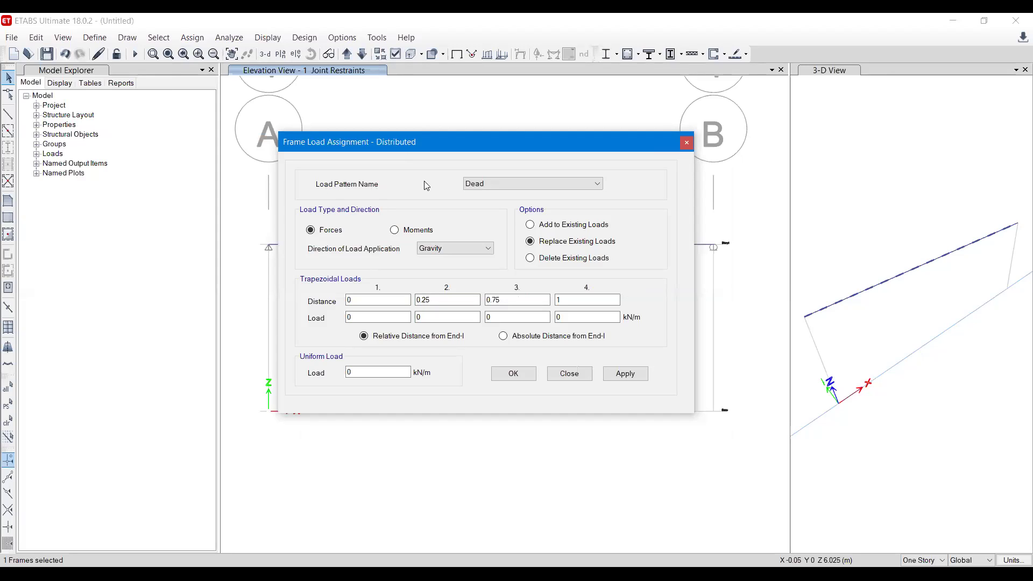
click(494, 187)
click(493, 186)
click(440, 251)
click(439, 250)
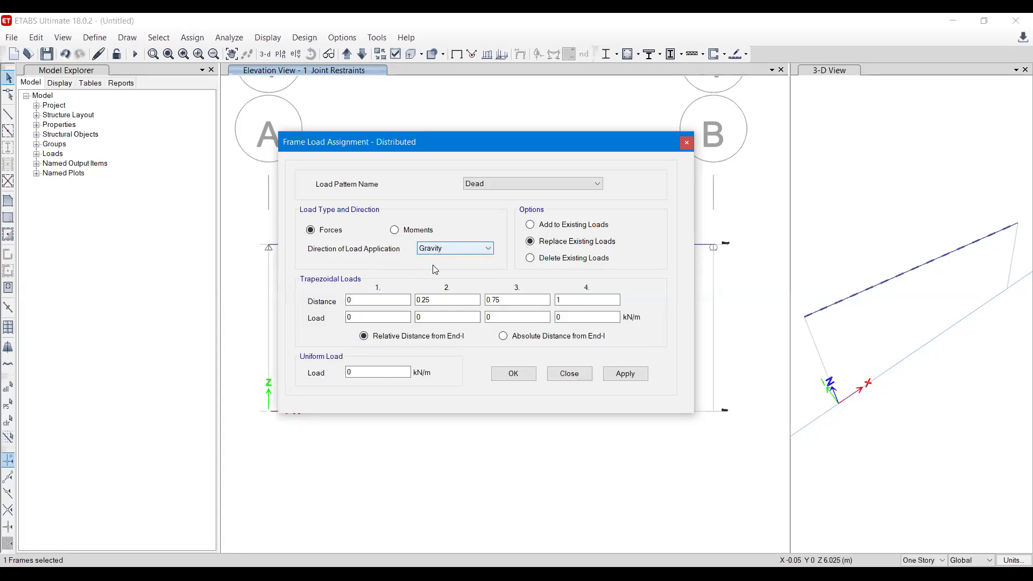
Set the uniform load to 5 kN/m and apply it to the beam in the elevation, replacing existing loads
click(370, 373)
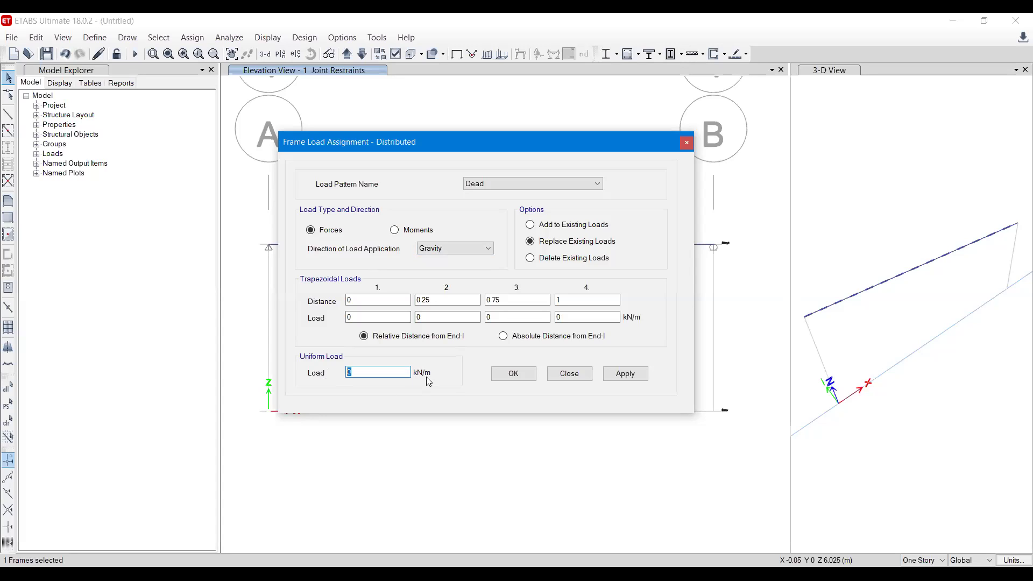
text(5)
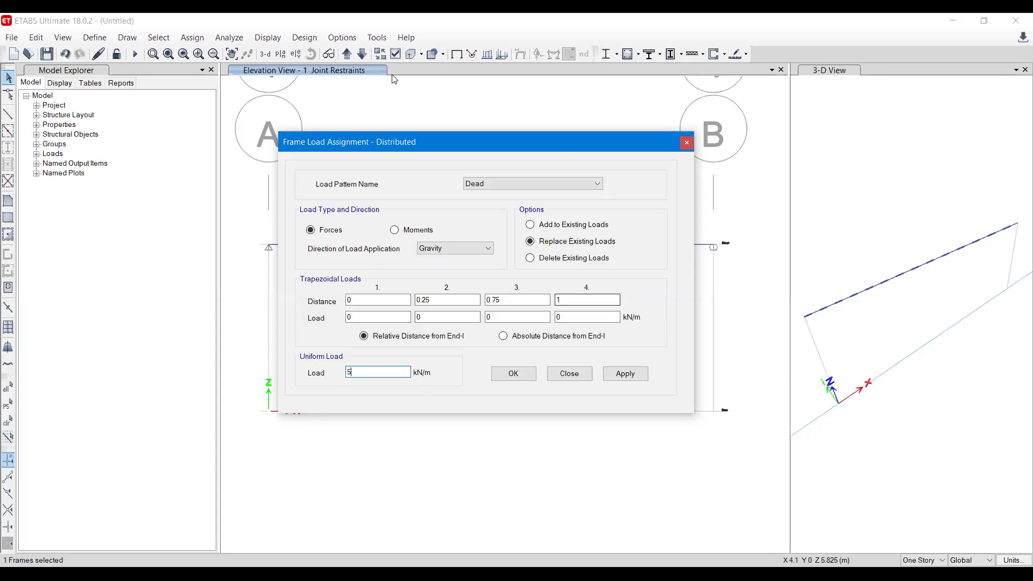
click(321, 102)
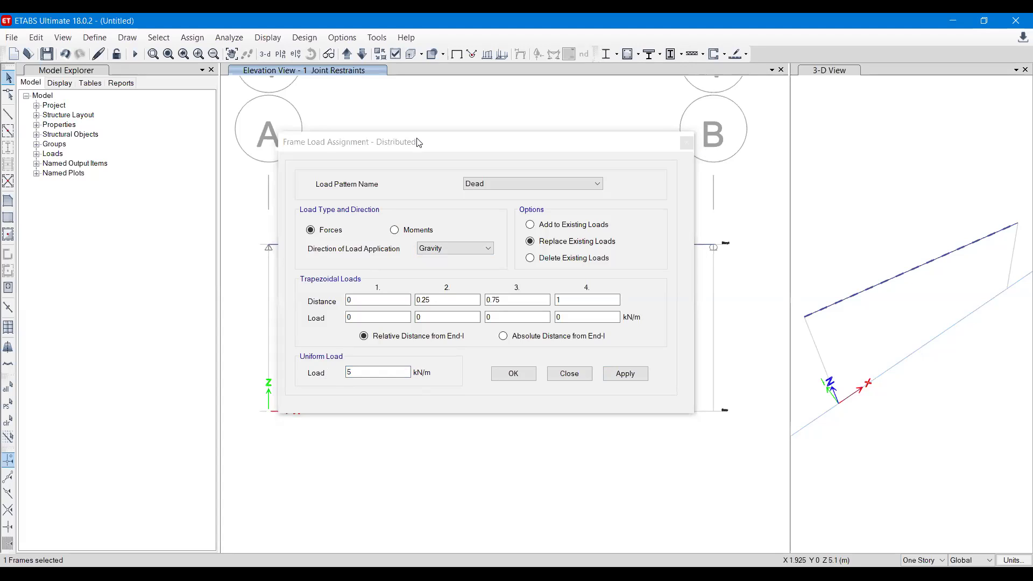
drag(419, 143, 766, 125)
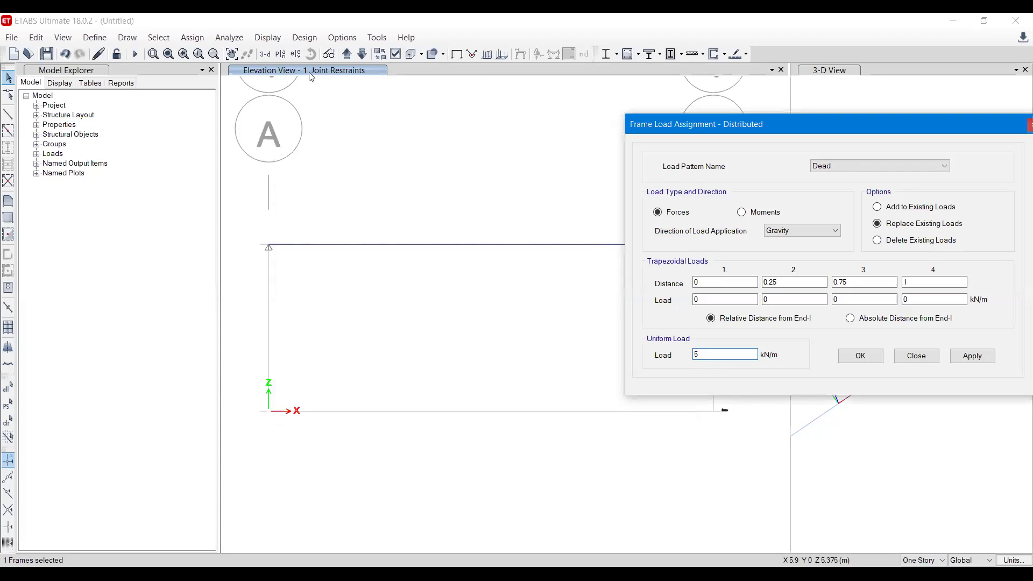
click(828, 73)
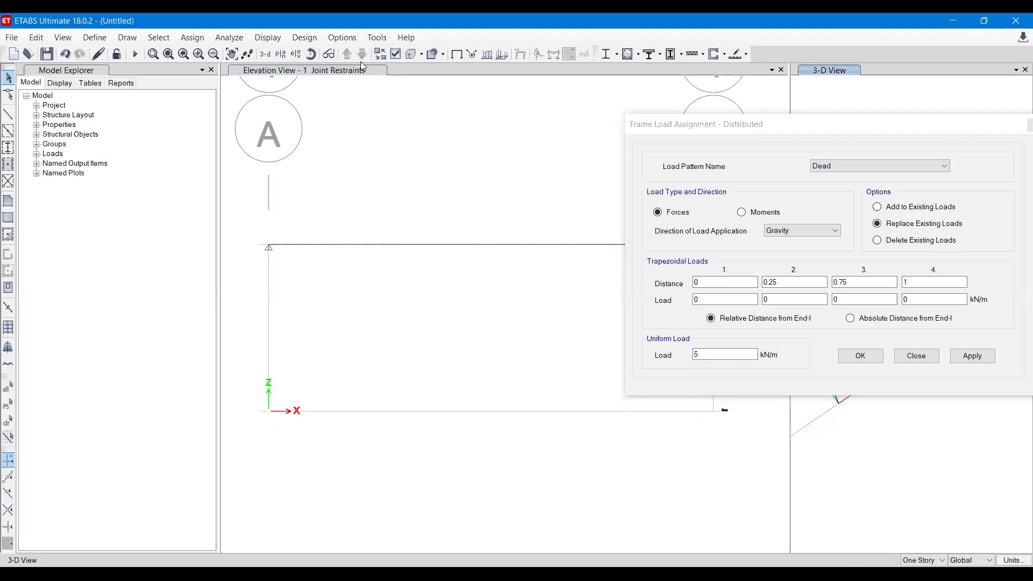
click(330, 76)
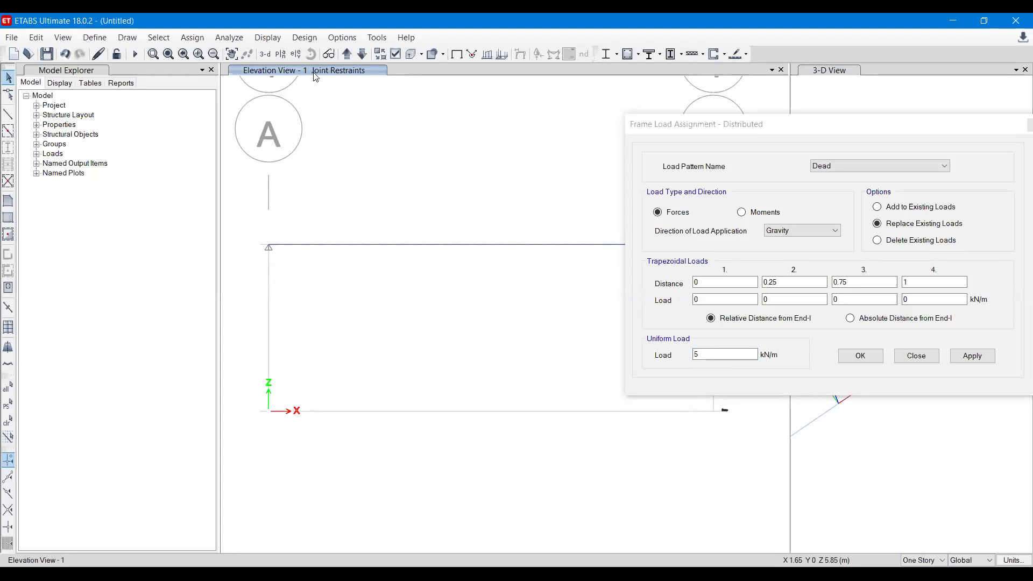
click(959, 359)
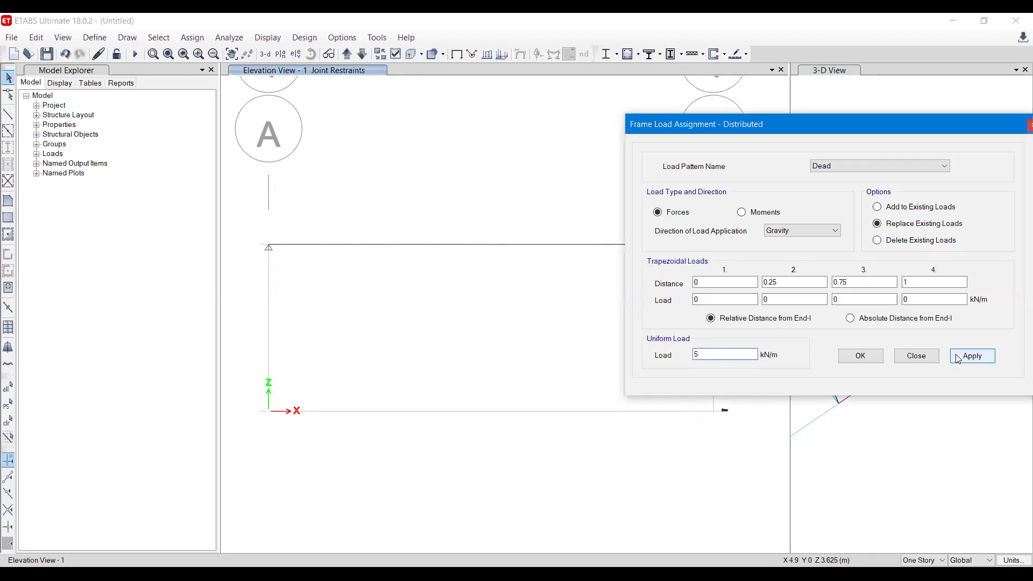
click(868, 359)
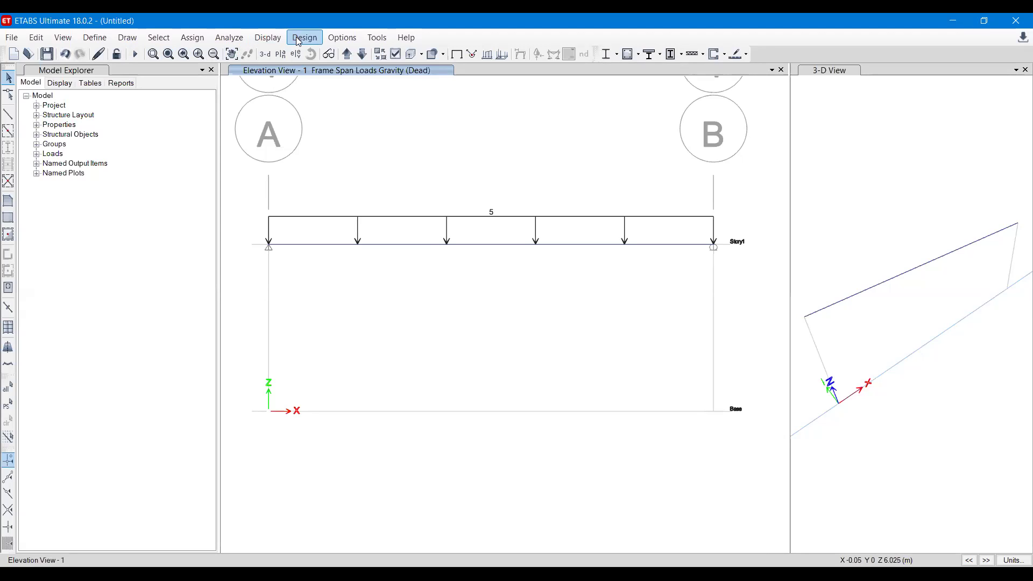
Start the analysis and, for saving the model, create and open a new folder named 123 on the Desktop
click(229, 38)
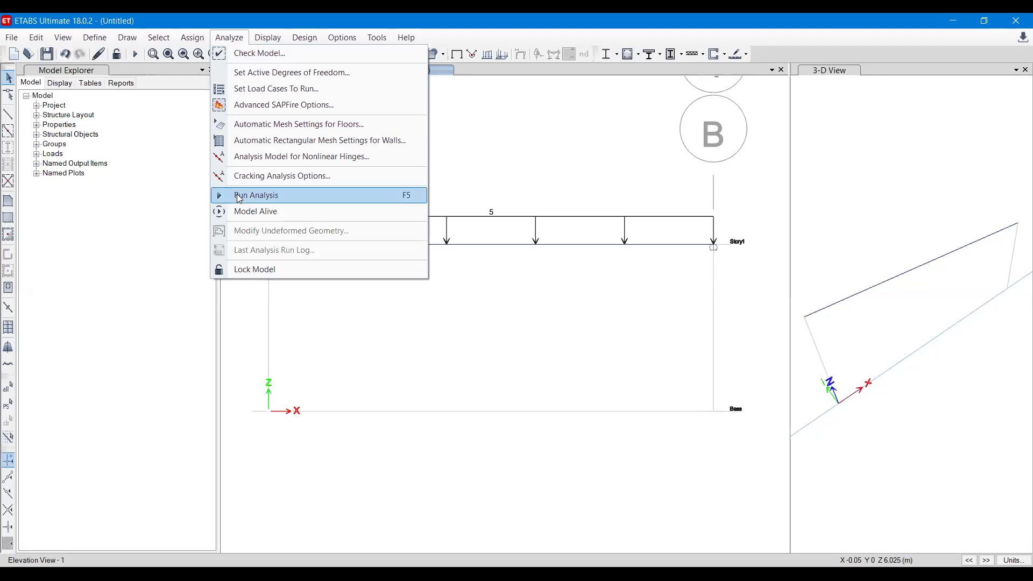
click(158, 38)
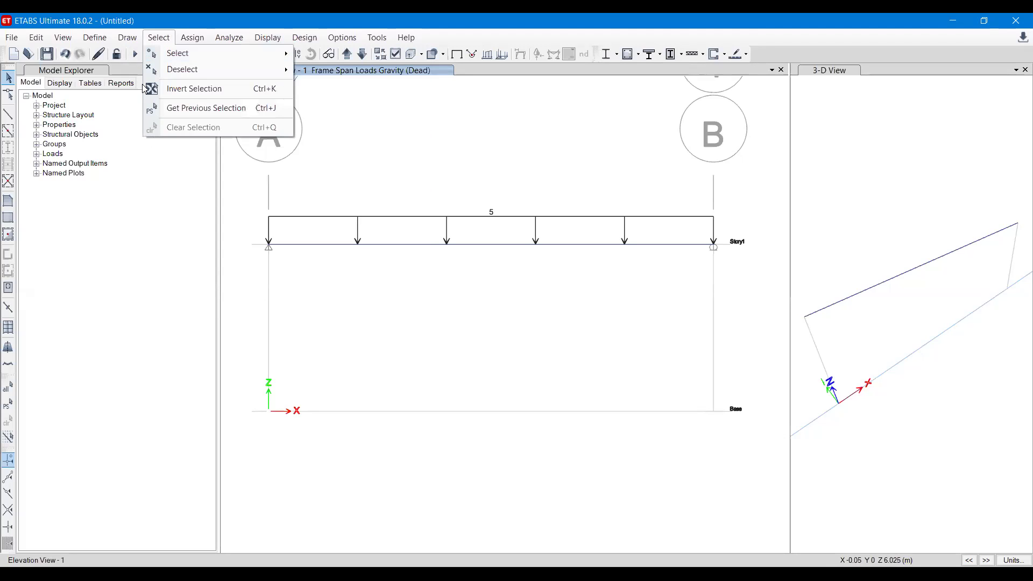
click(143, 85)
click(133, 56)
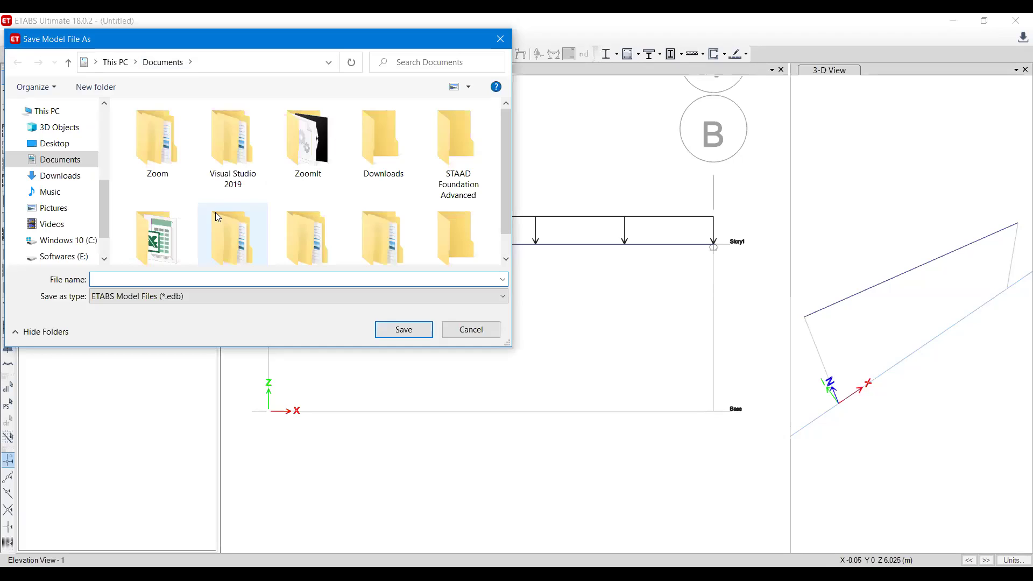
click(56, 144)
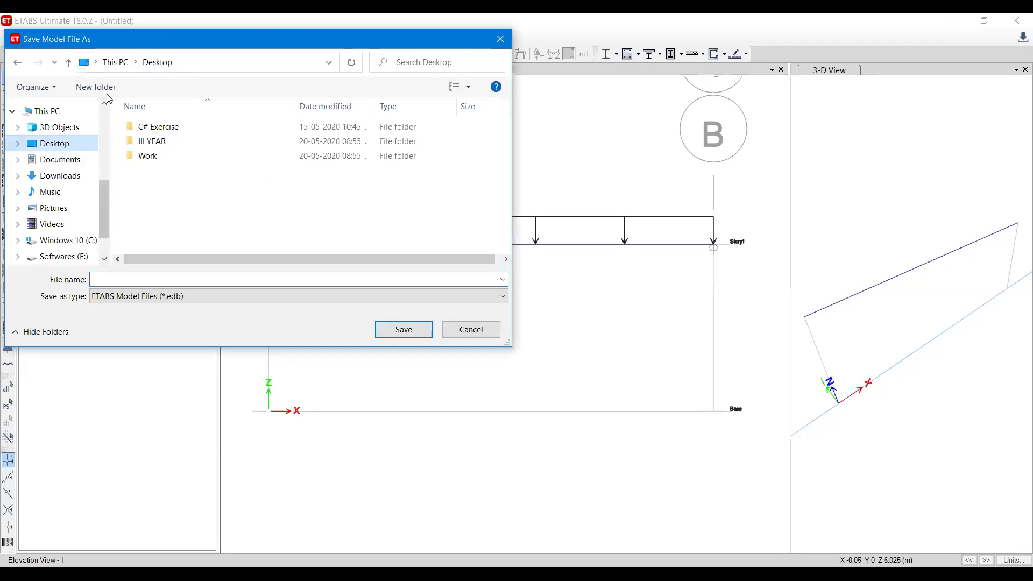
click(95, 87)
text(123)
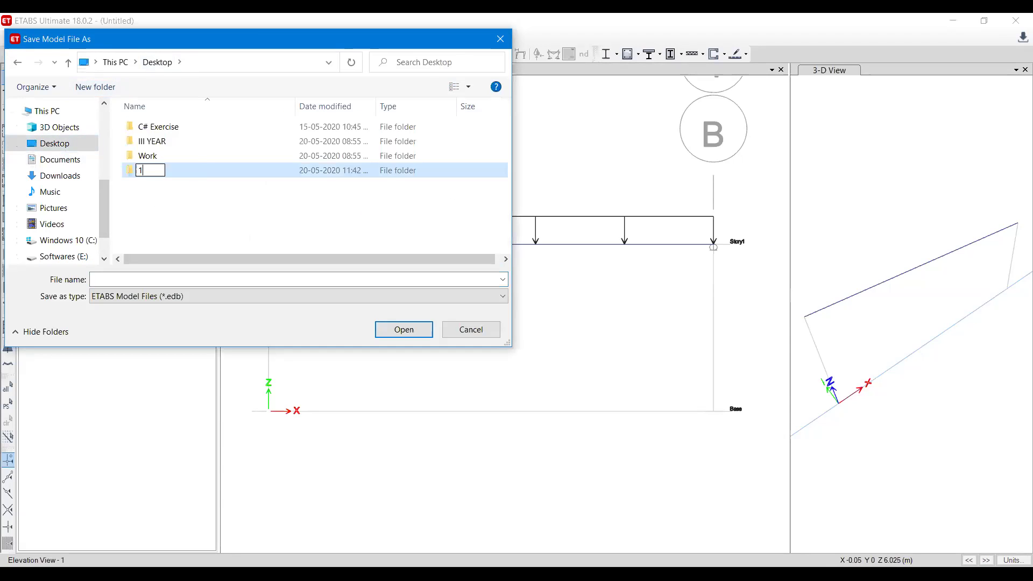
key(Return)
key(Return)
Save the model as BEAM1 in the 123 folder and let the analysis run
click(173, 282)
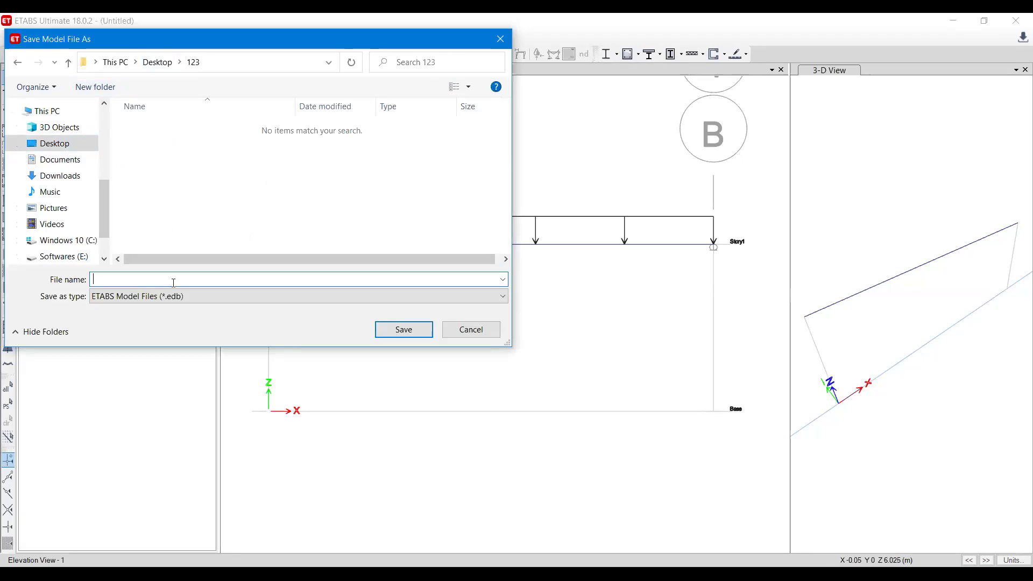
text(BEAM1)
click(399, 334)
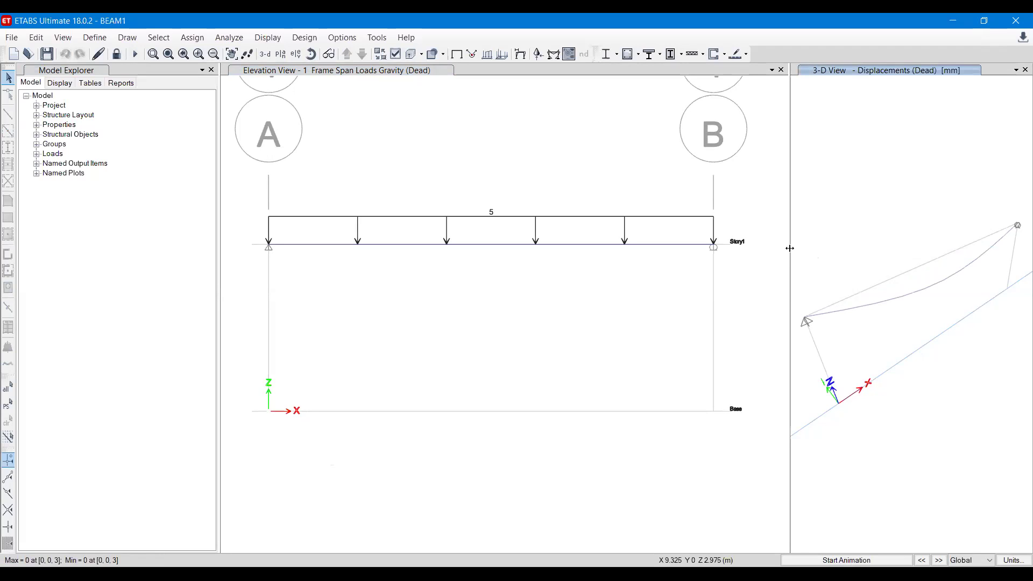
Widen the 3-D view and display the beam's filled Moment 3-3 diagram for the Dead case with automatic scaling
drag(790, 248, 666, 253)
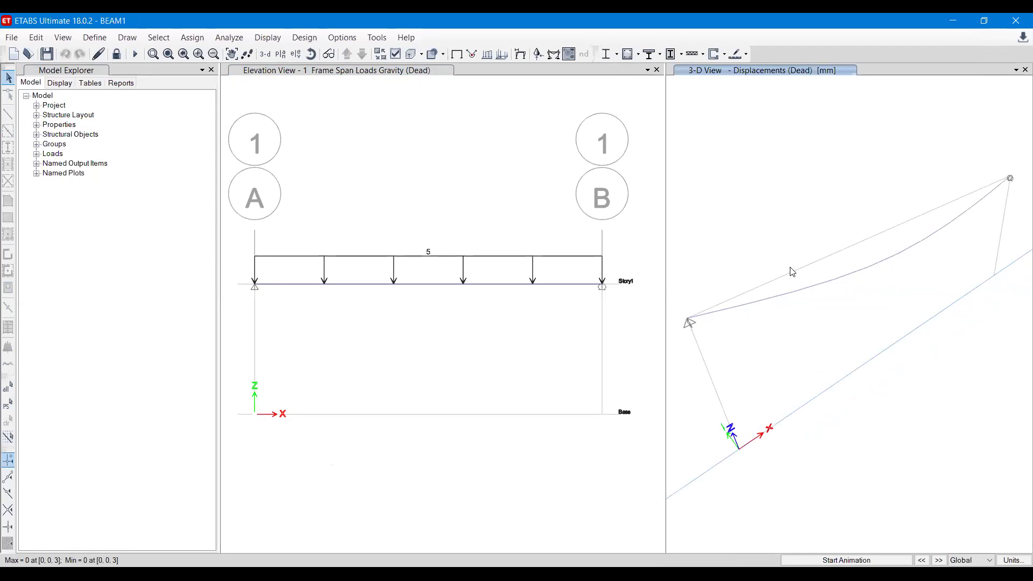
right_click(823, 259)
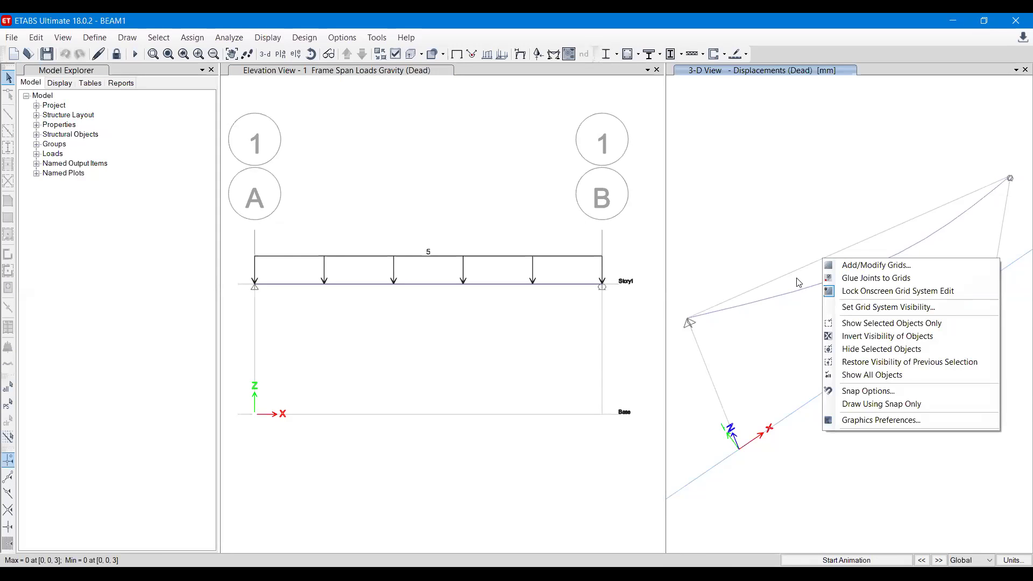
click(799, 294)
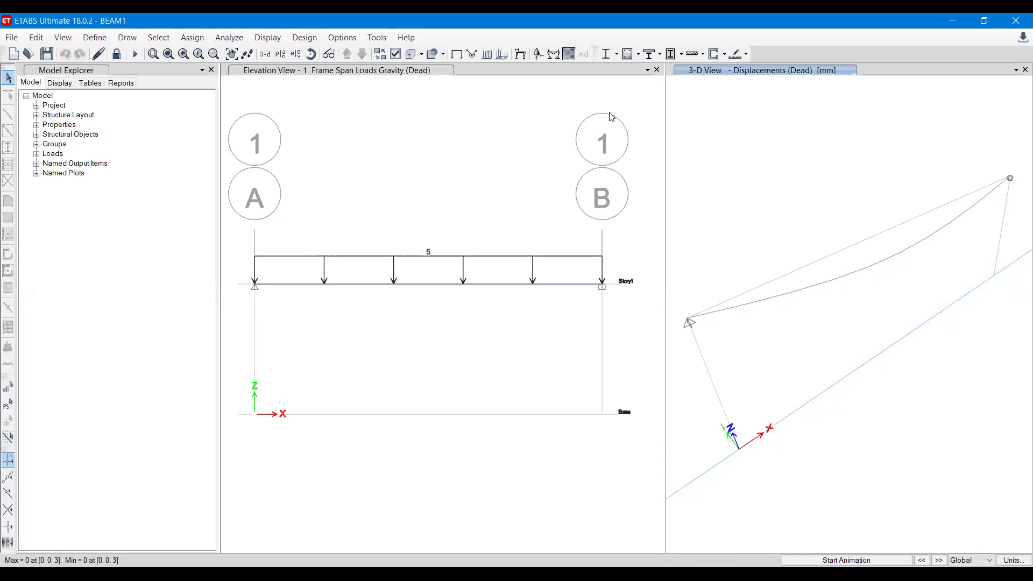
click(558, 61)
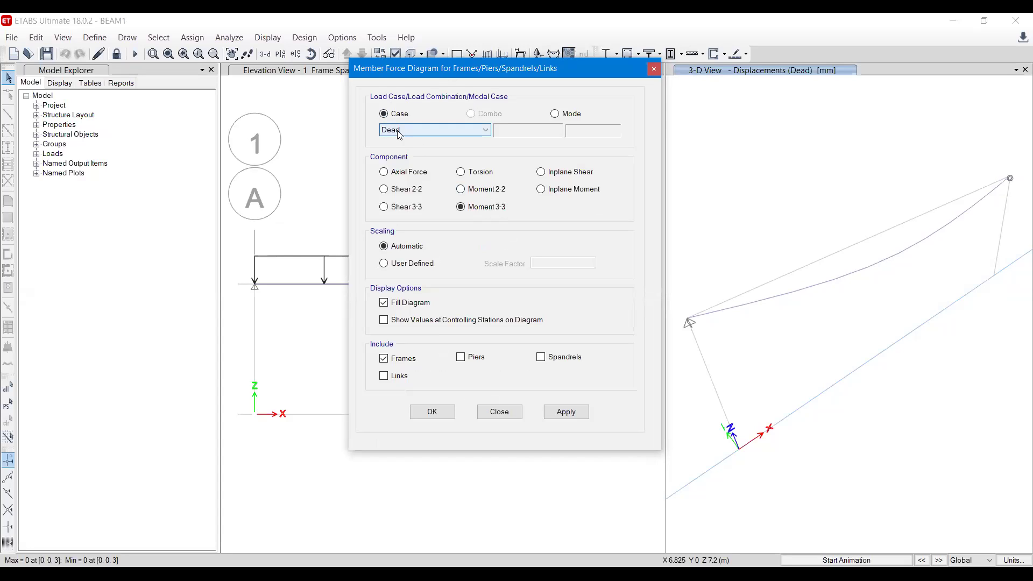
click(501, 209)
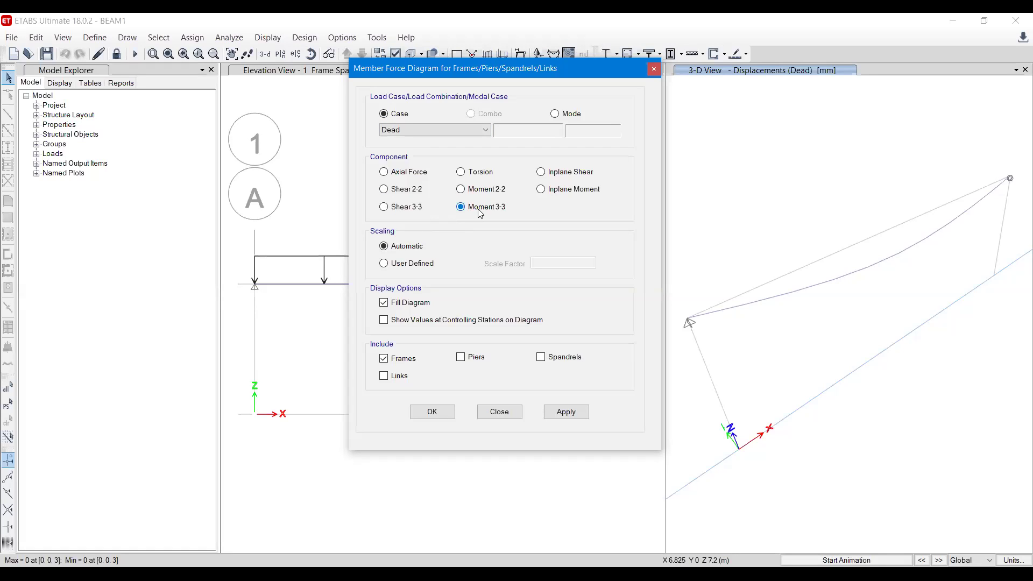
click(567, 413)
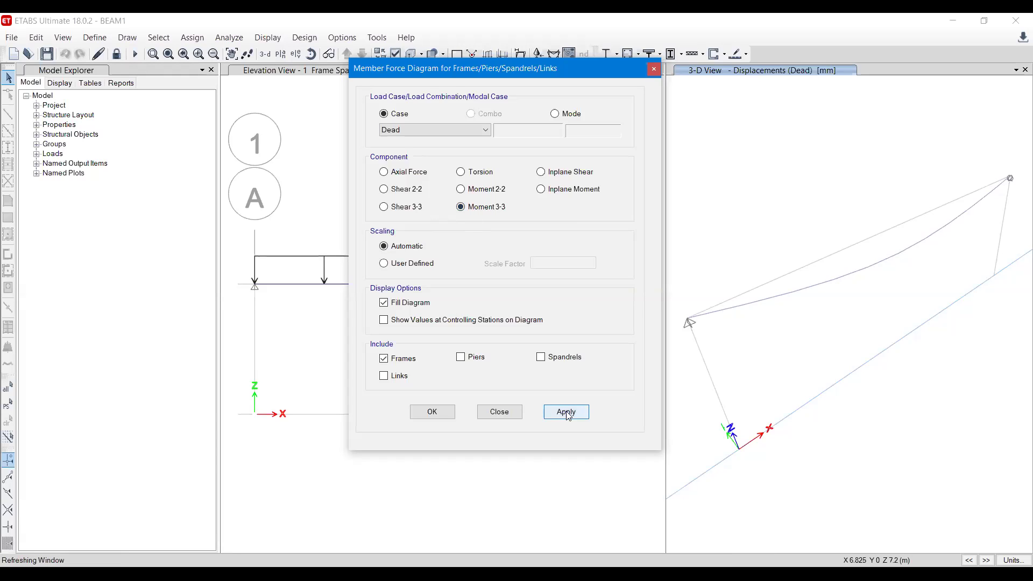
click(446, 414)
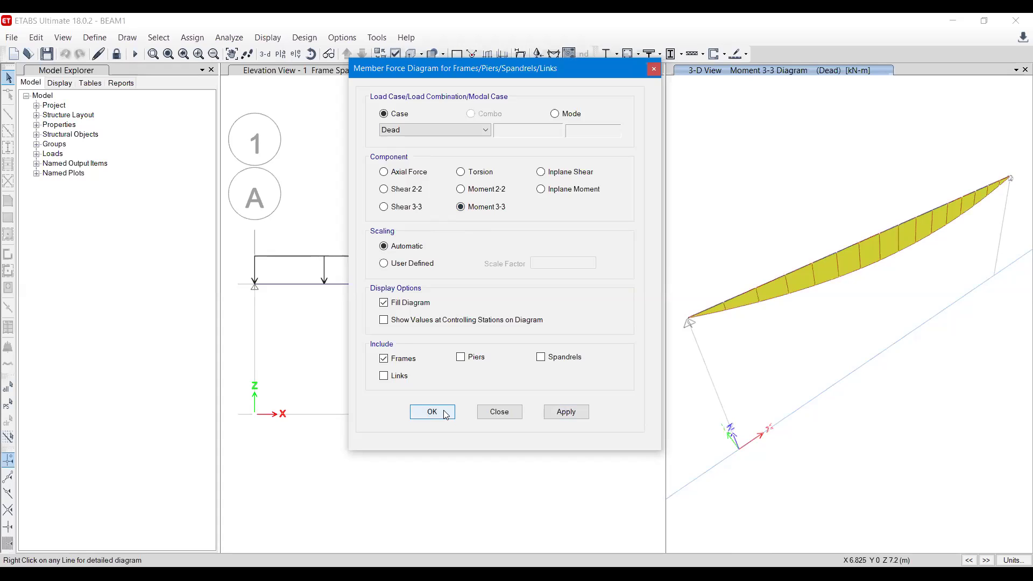
Examine the beam's detailed diagrams for equivalent loads, Shear V2, Moment M3 and deflection under the Dead case, then close them
mouse_move(863, 240)
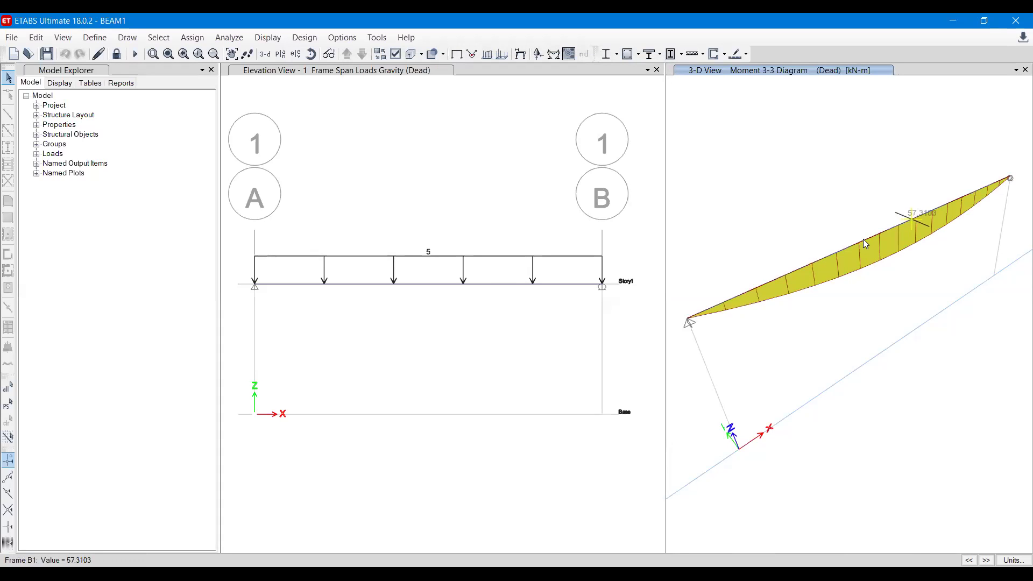
right_click(863, 239)
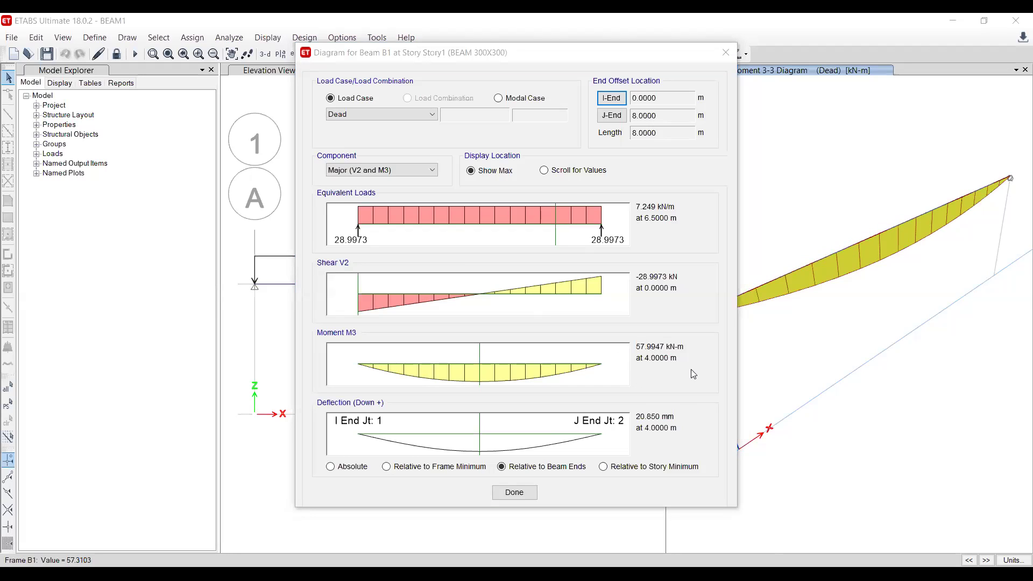
key(alt+Tab)
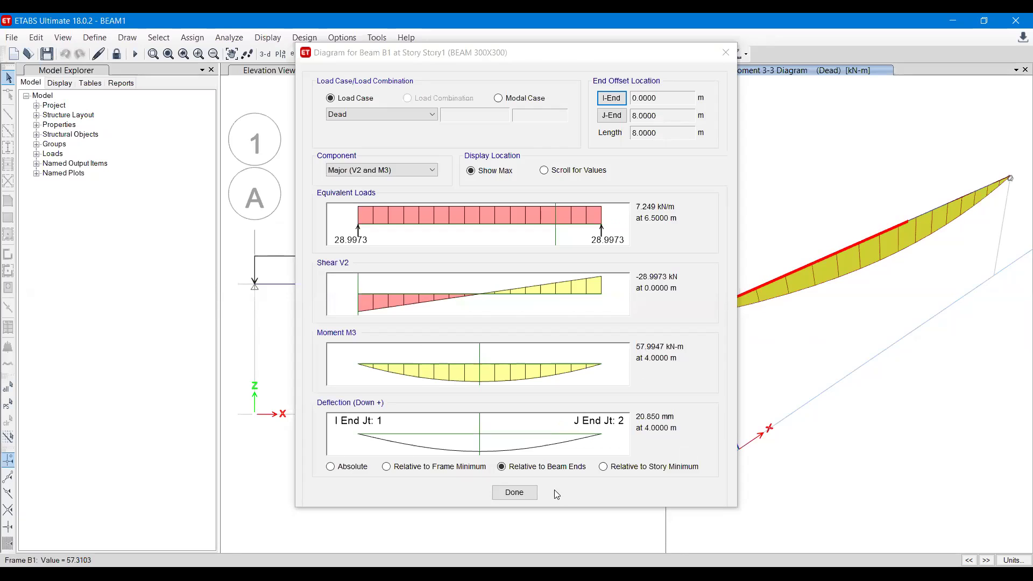
click(732, 54)
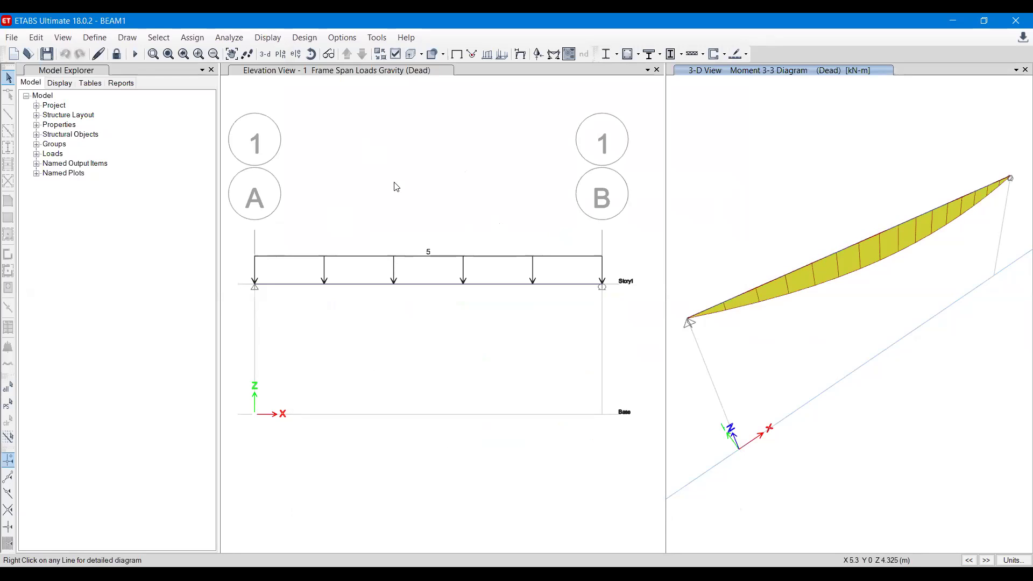
Activate the elevation view and unlock the model, accepting deletion of the analysis results
click(286, 75)
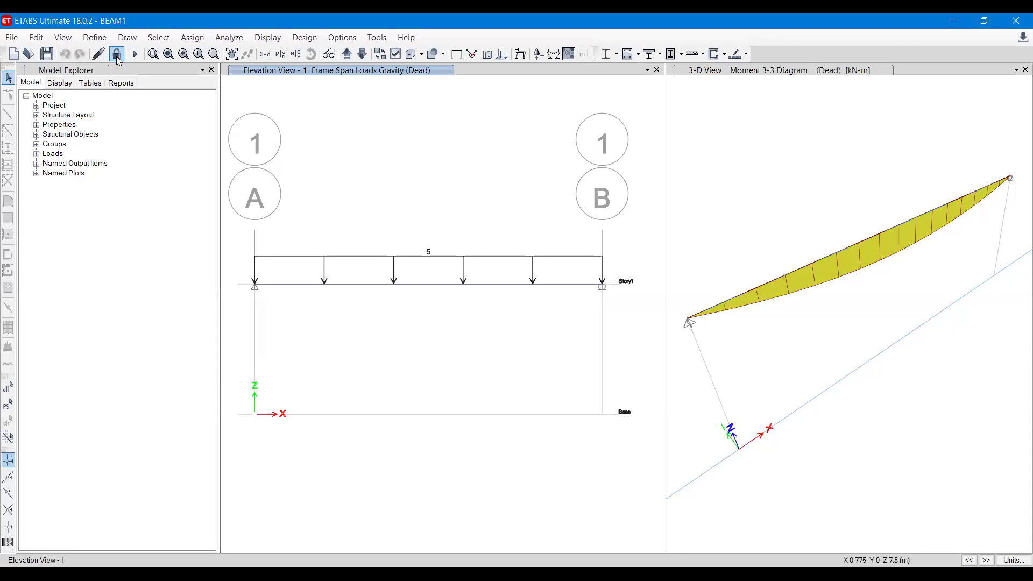
click(117, 54)
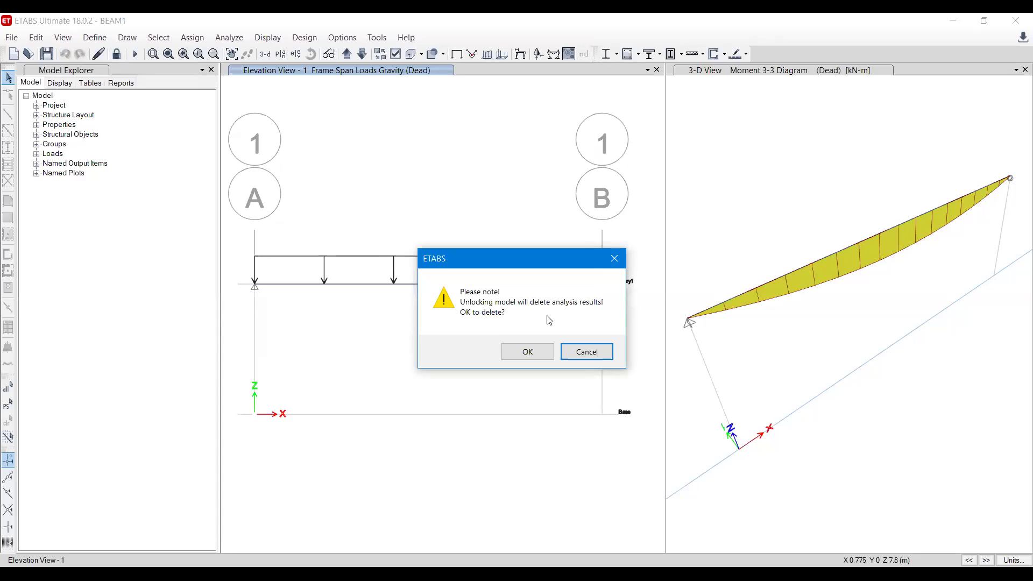
click(533, 355)
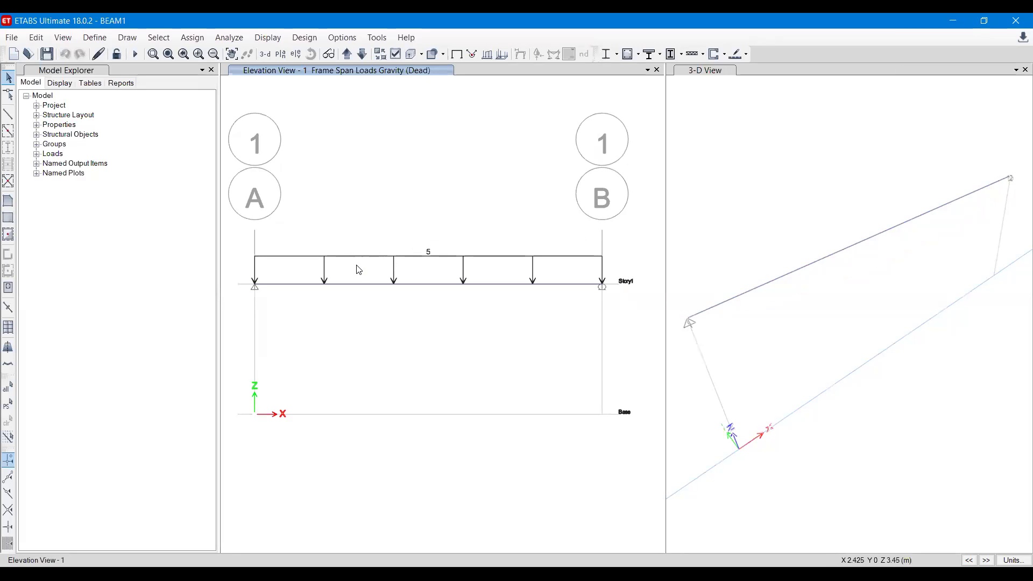
Set the Dead load pattern's self-weight multiplier to 0 and accept the modified load pattern definitions
click(94, 41)
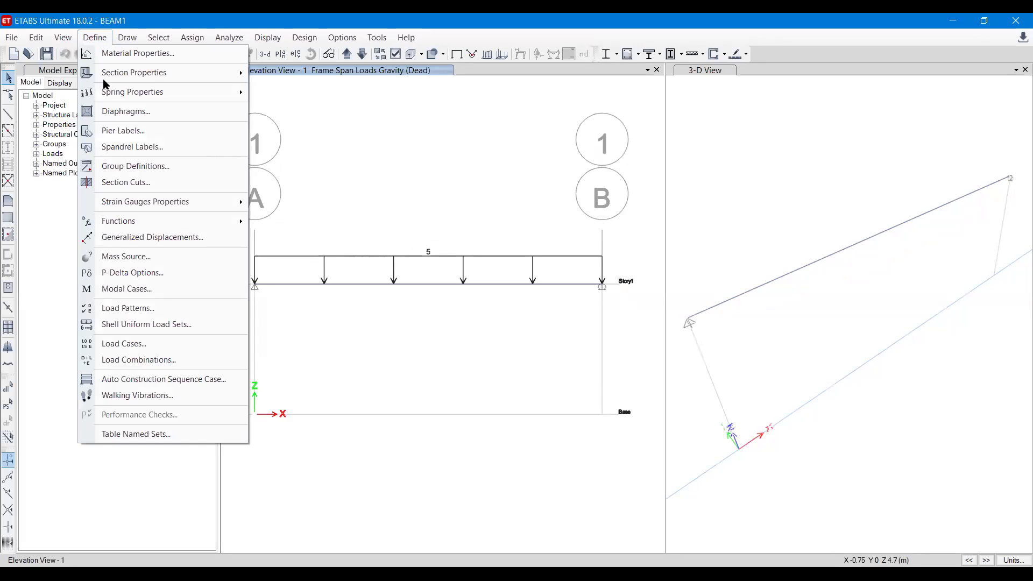
click(141, 314)
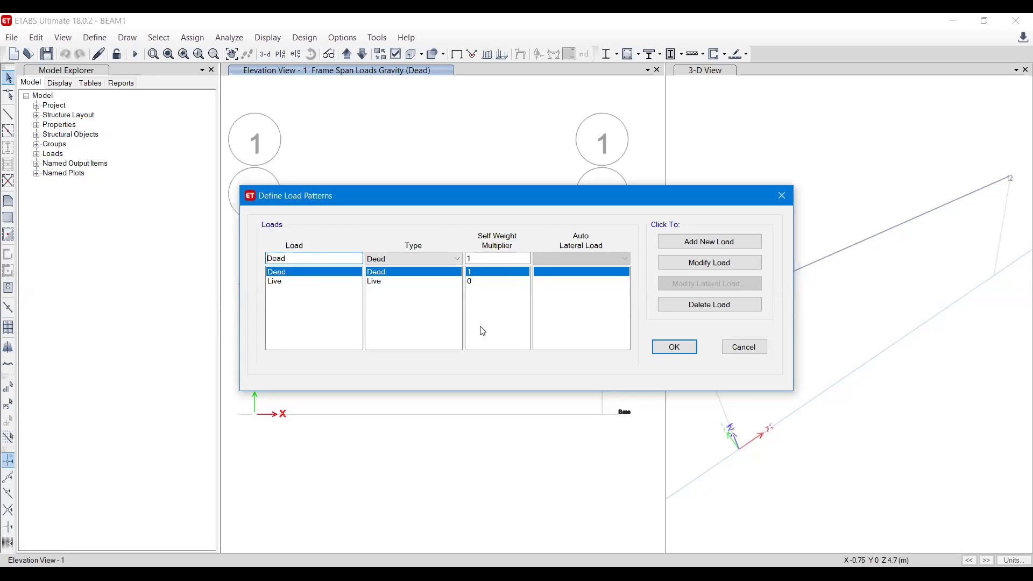
drag(512, 198, 515, 147)
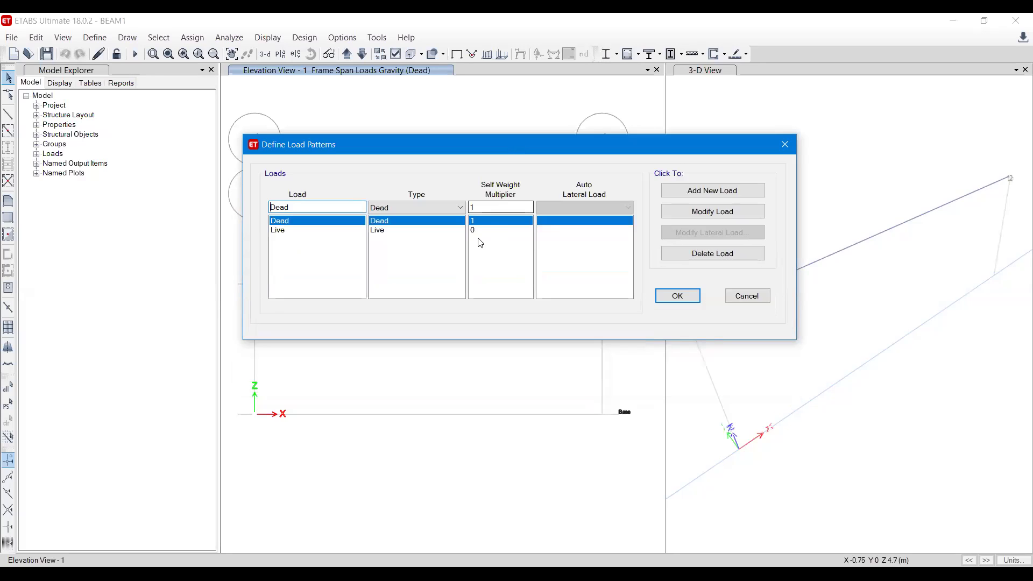
double_click(480, 208)
text(0)
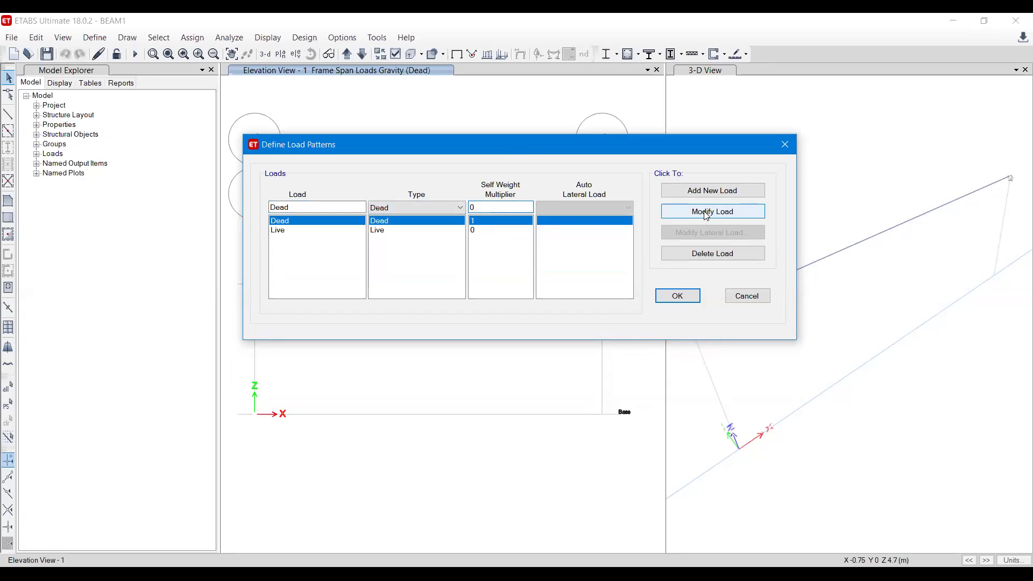
drag(499, 209, 453, 207)
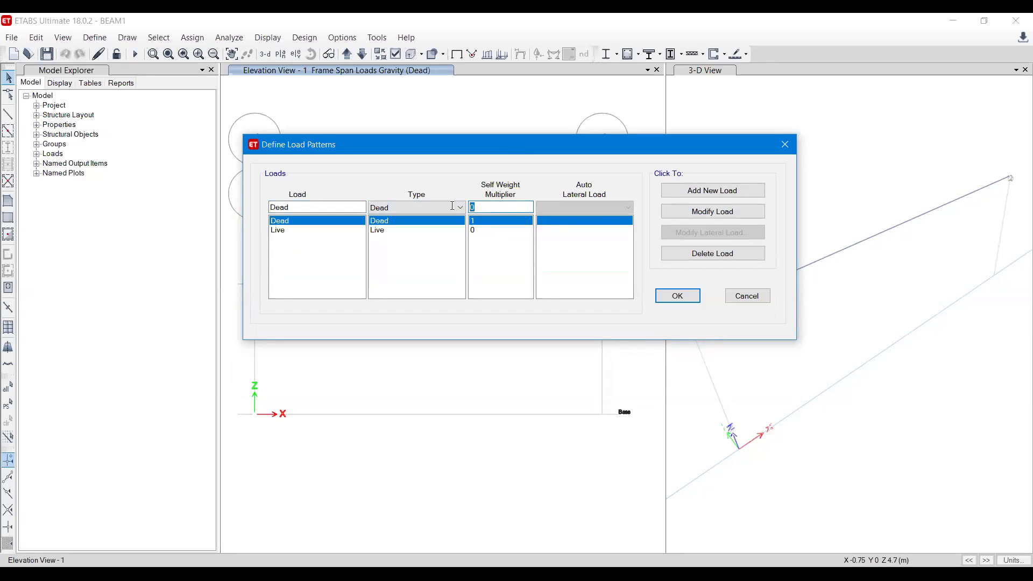
click(683, 211)
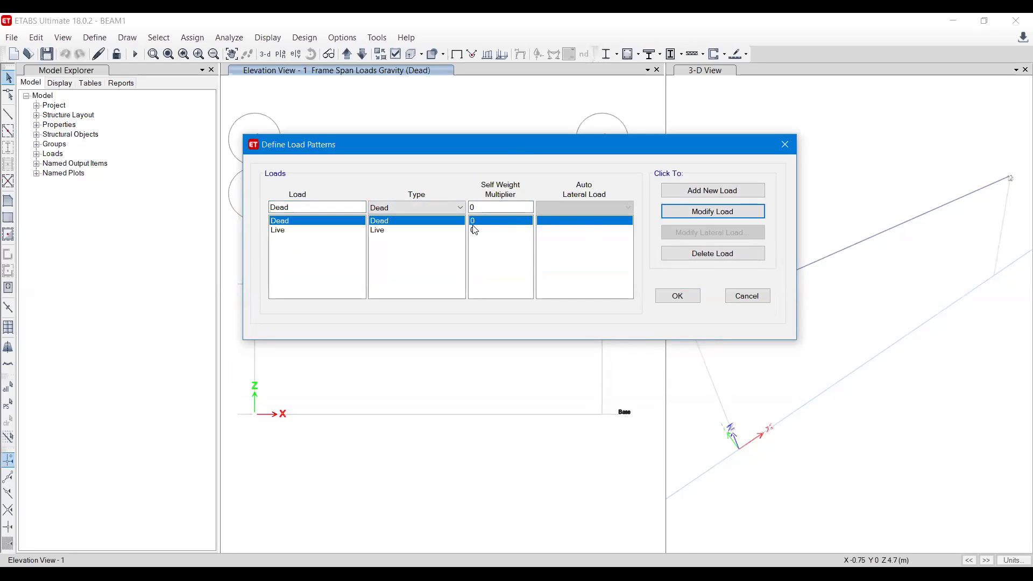
click(299, 232)
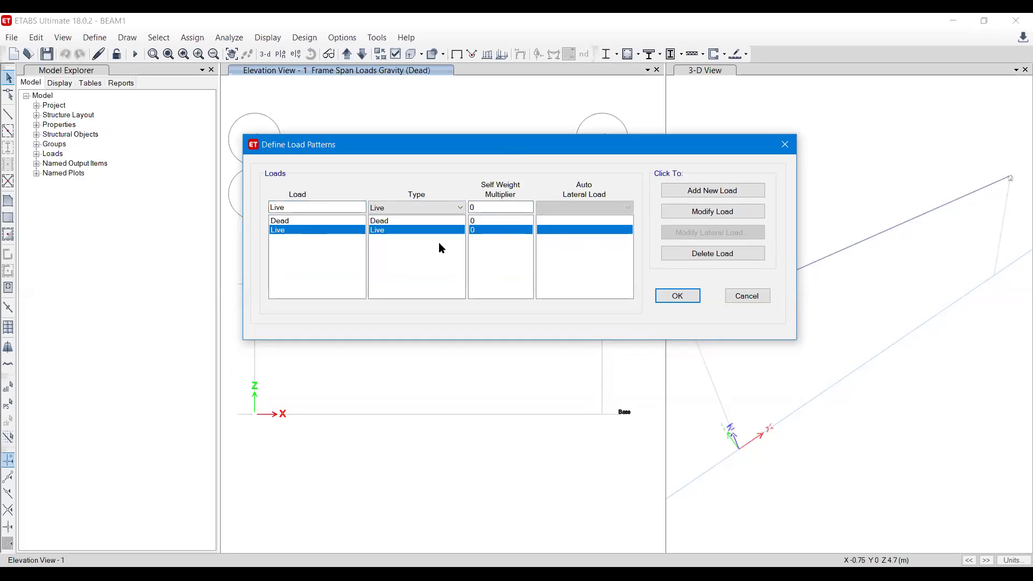
click(346, 221)
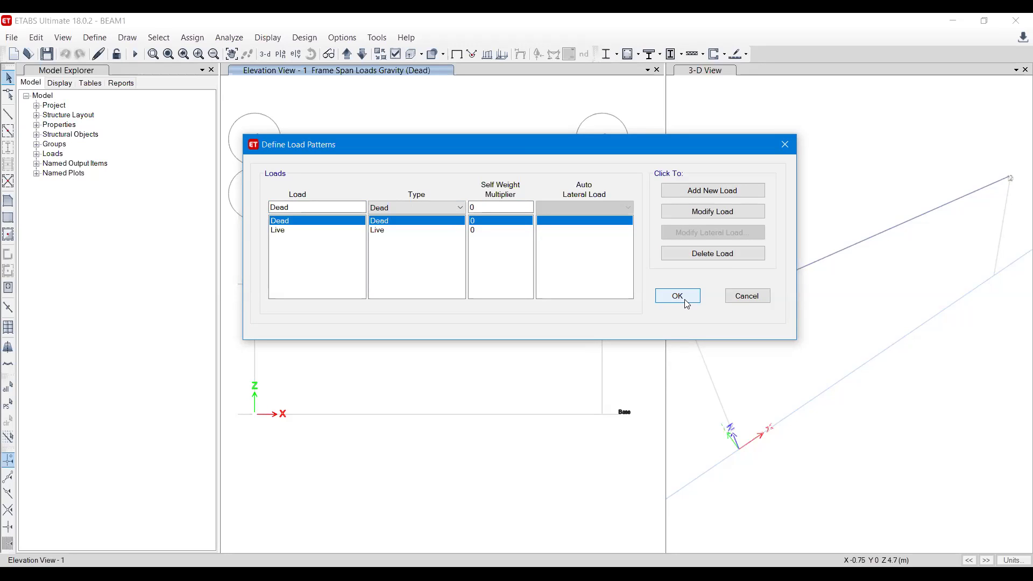
click(687, 304)
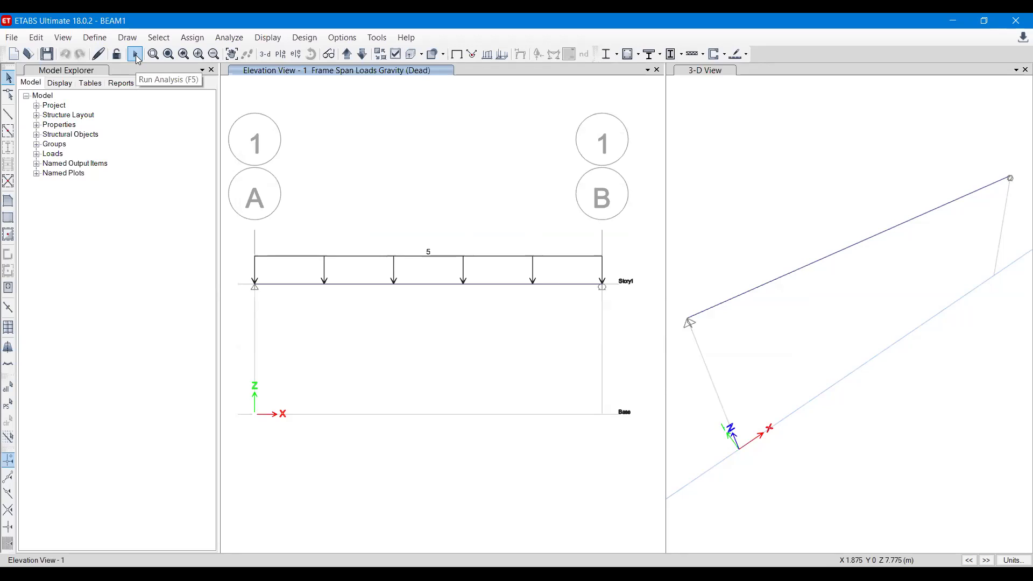
Run the analysis with the modified load pattern and make the elevation view active for displaying results
click(135, 54)
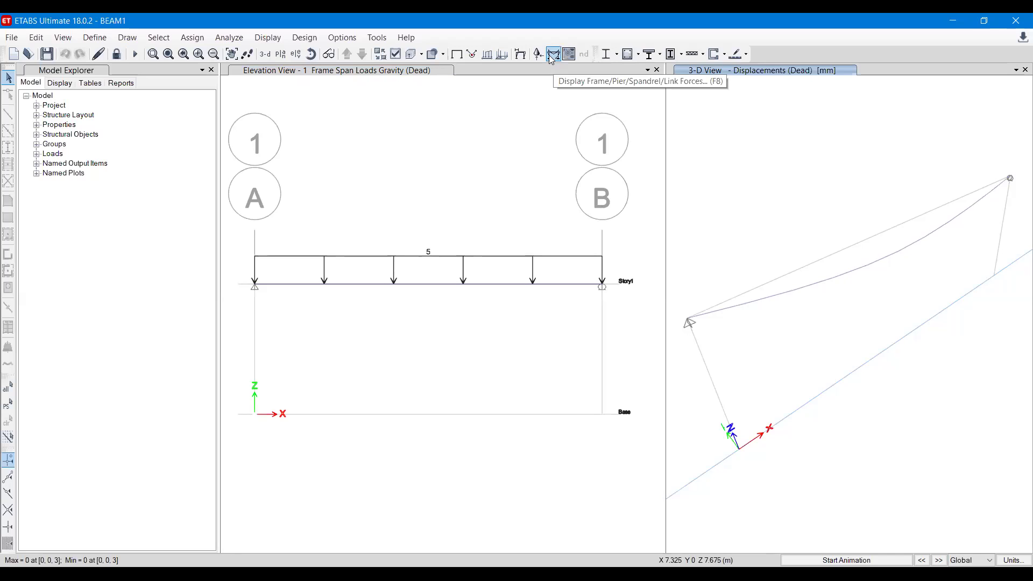
click(267, 37)
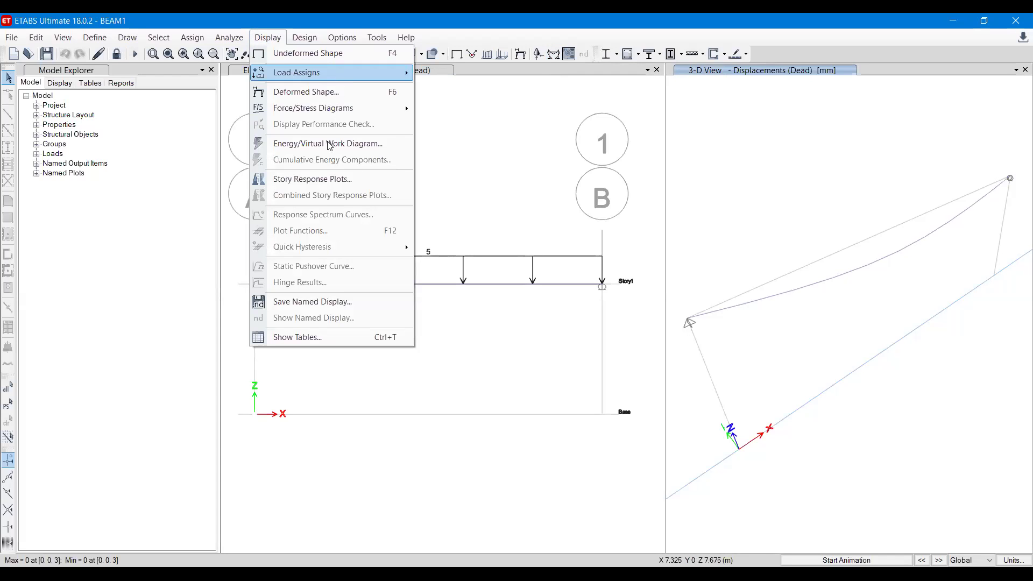
mouse_move(347, 109)
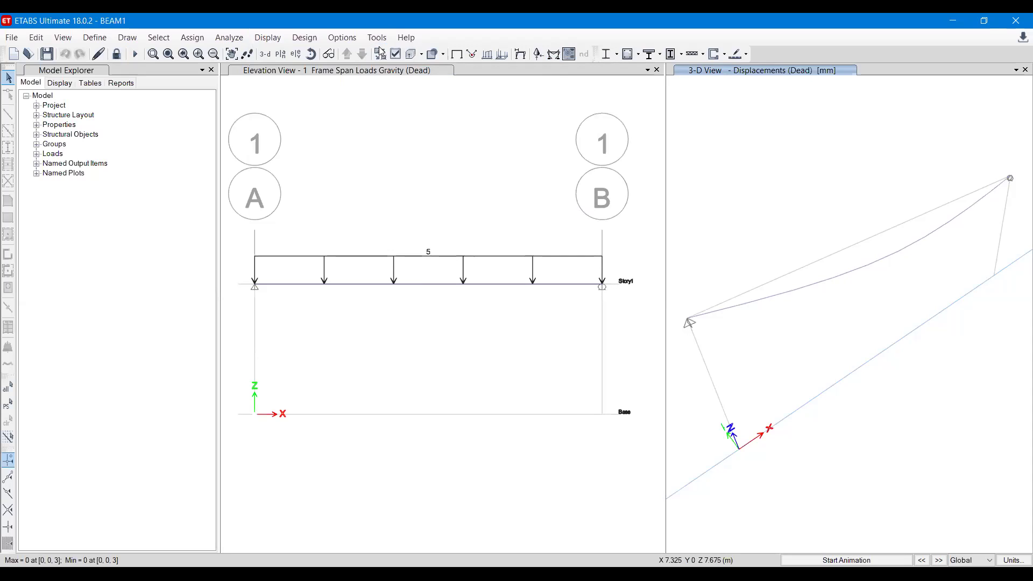
mouse_move(407, 40)
click(561, 69)
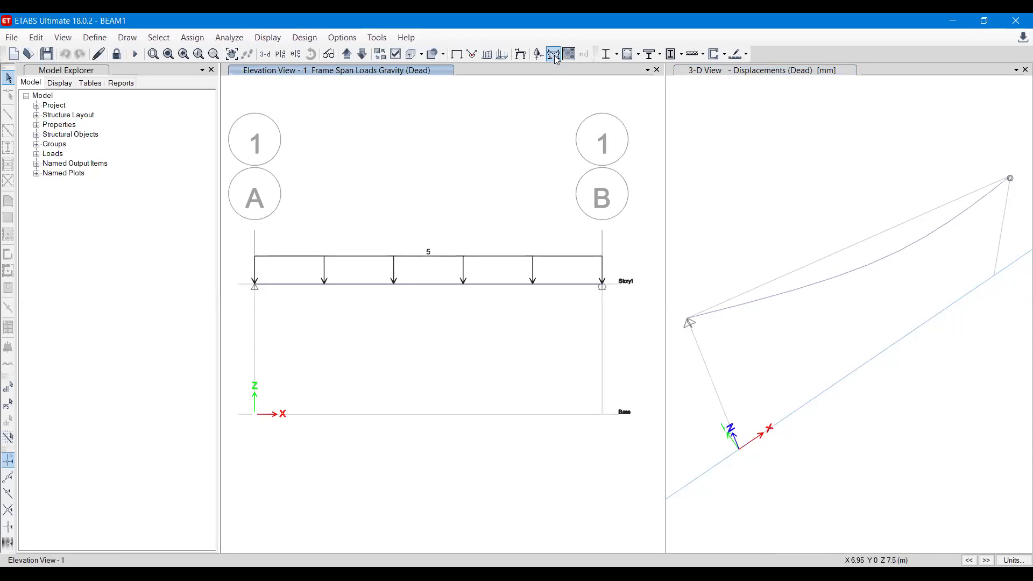
Display the filled Moment 3-3 diagram for the Dead case in the elevation view, then examine the beam's detailed diagrams and close them
click(553, 53)
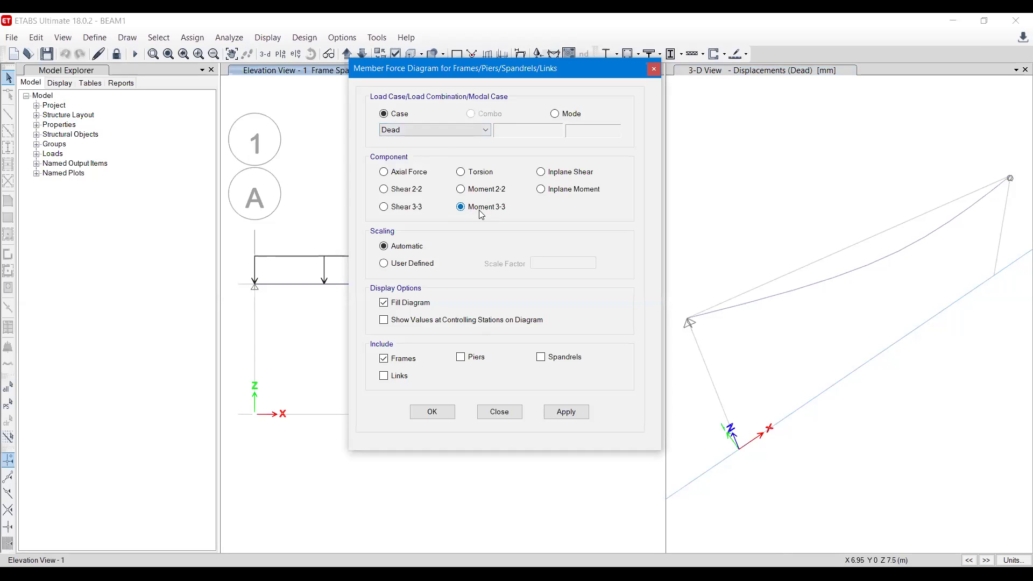
click(566, 413)
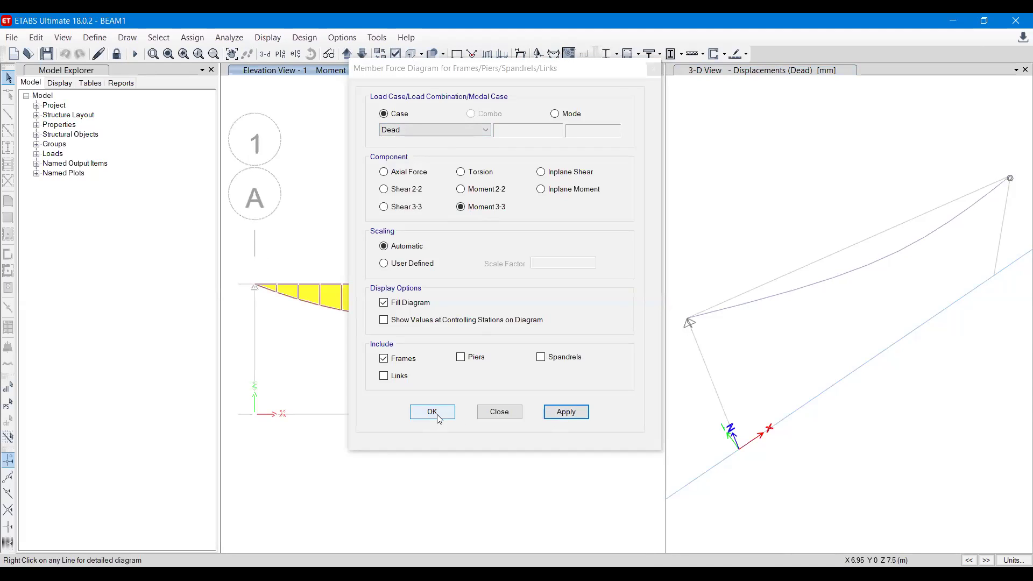
click(439, 415)
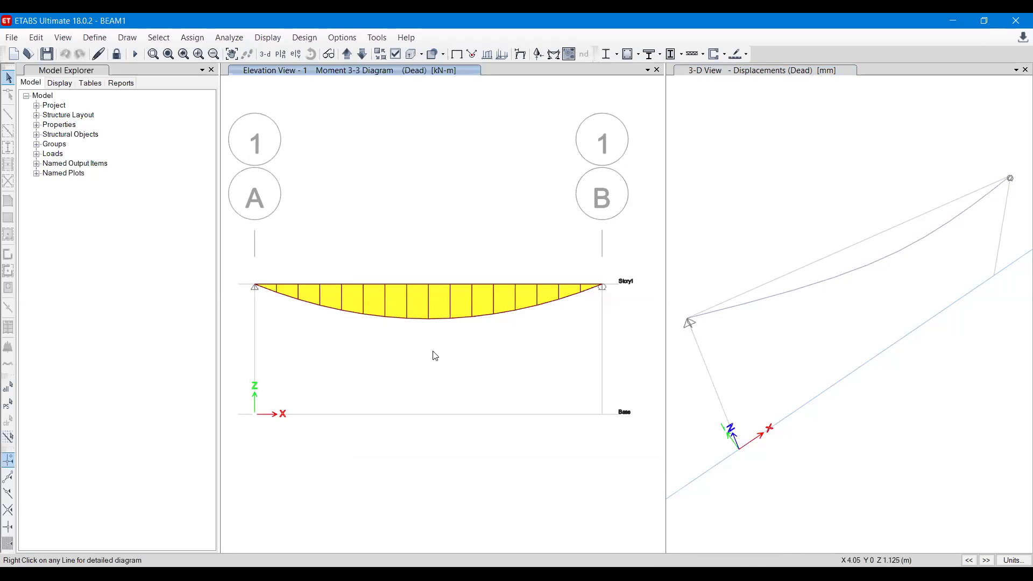
right_click(455, 286)
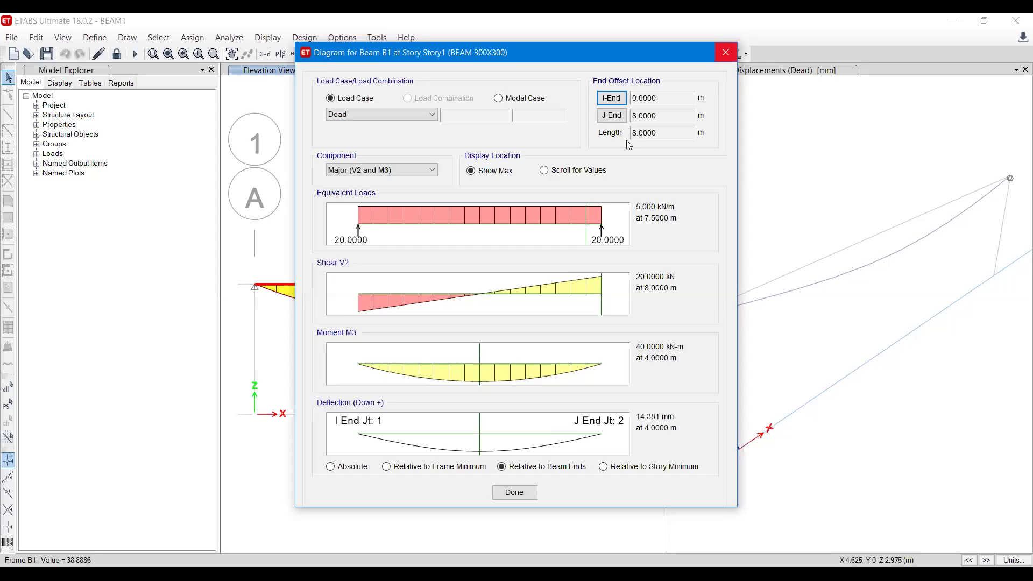
click(726, 53)
Unlock the model, discarding the analysis results, and set the Dead load pattern's self-weight multiplier to 1
click(117, 54)
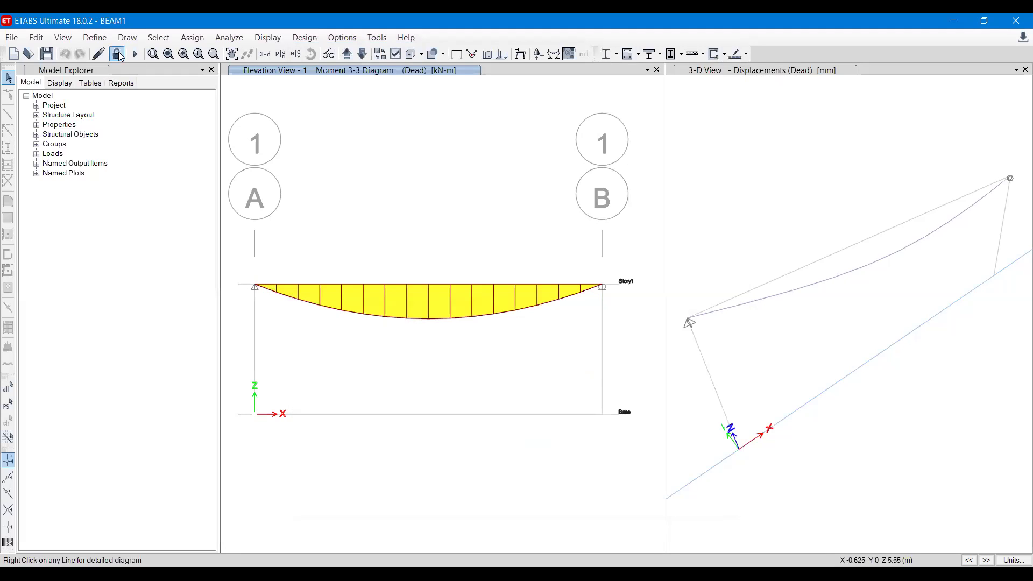
click(526, 352)
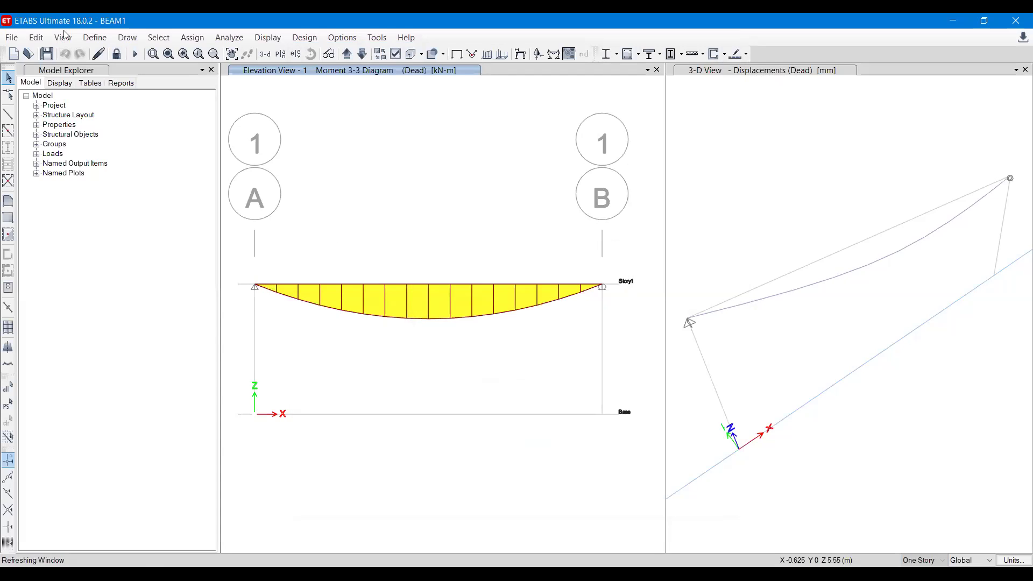
click(99, 39)
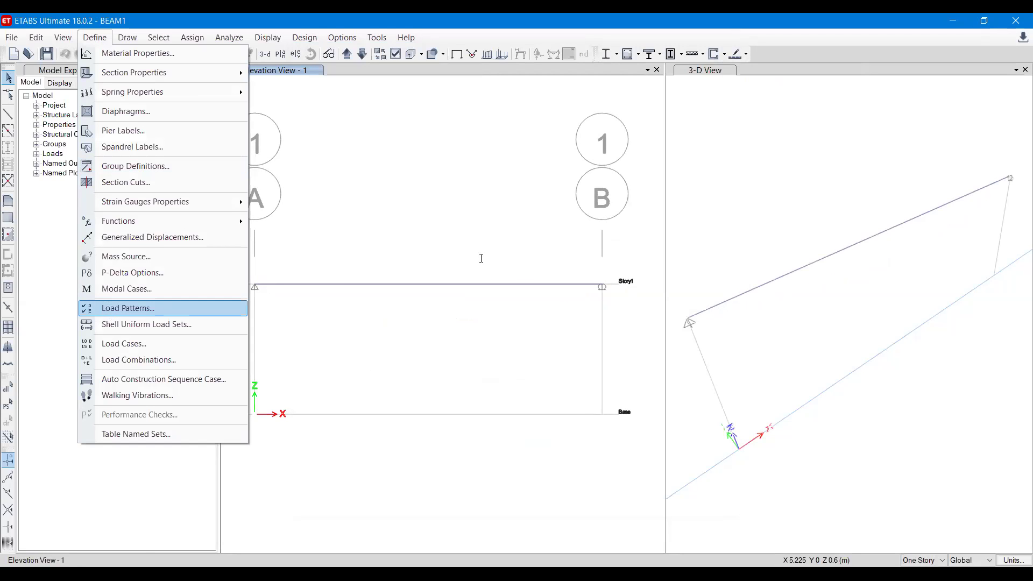
key(Return)
click(691, 262)
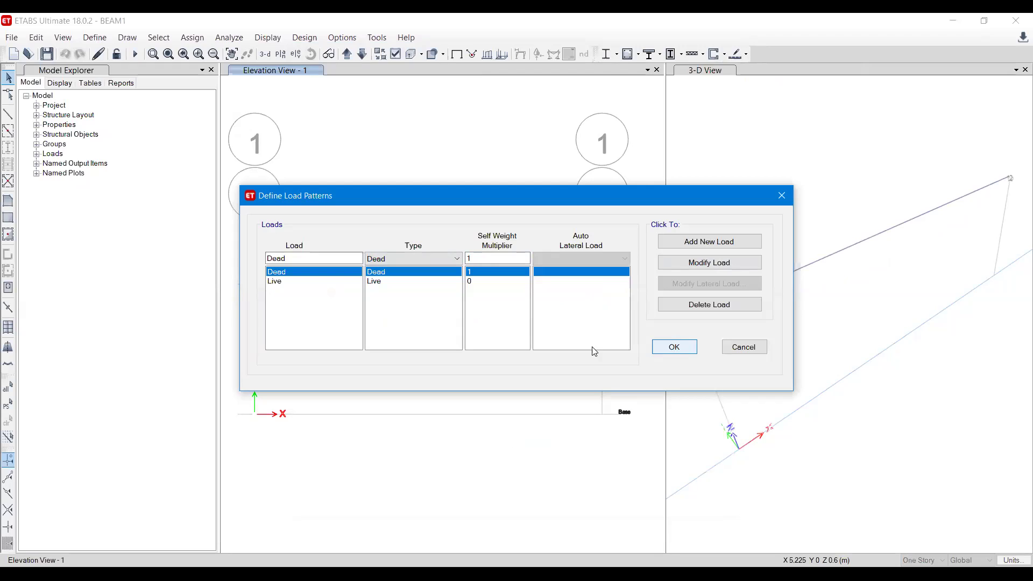
key(Return)
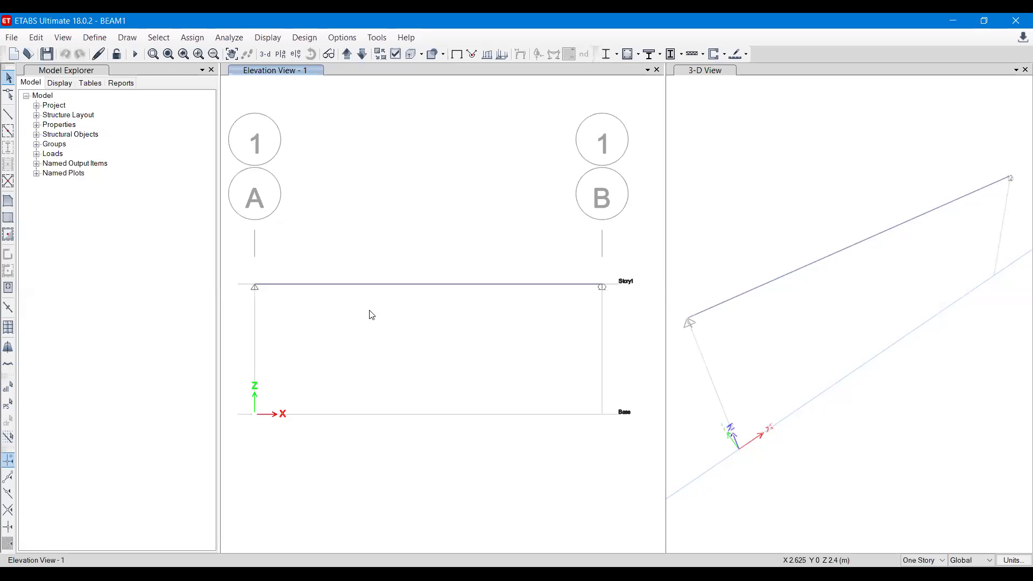
Show the Dead pattern's directly applied span forces on the beam in the elevation view, including joint loads and loading values
click(487, 56)
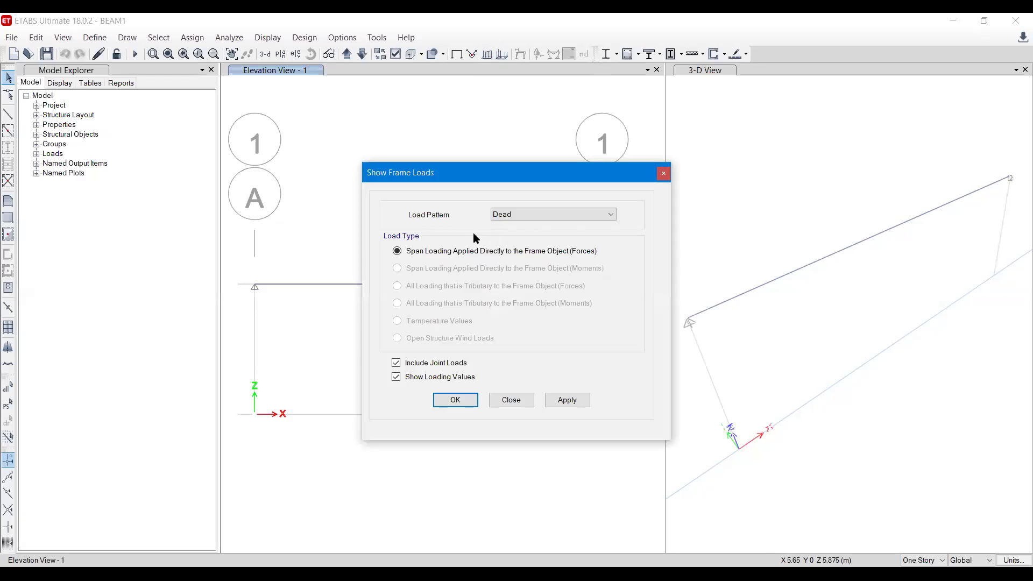
click(514, 214)
click(515, 213)
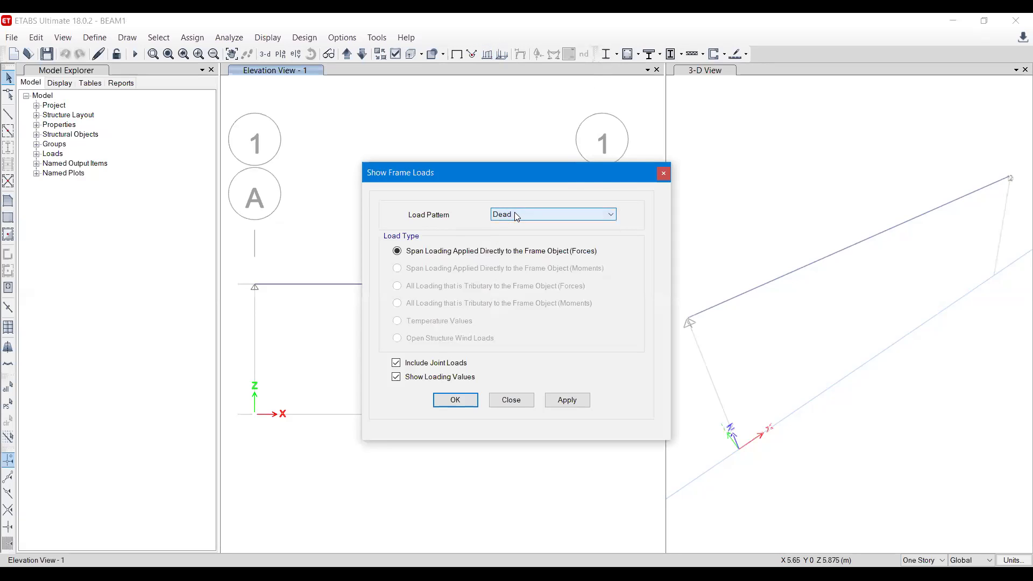
click(286, 76)
click(705, 73)
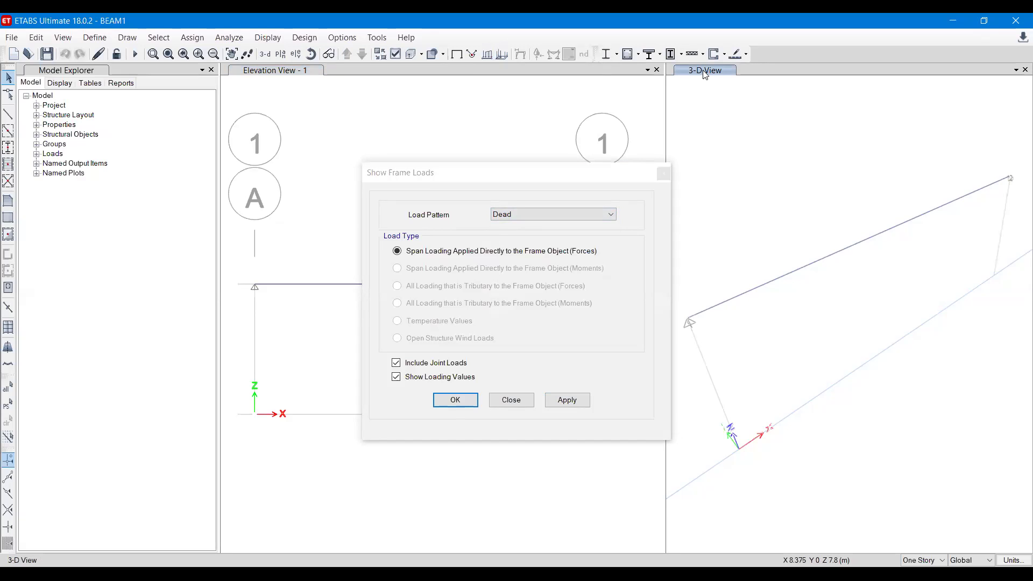
click(308, 72)
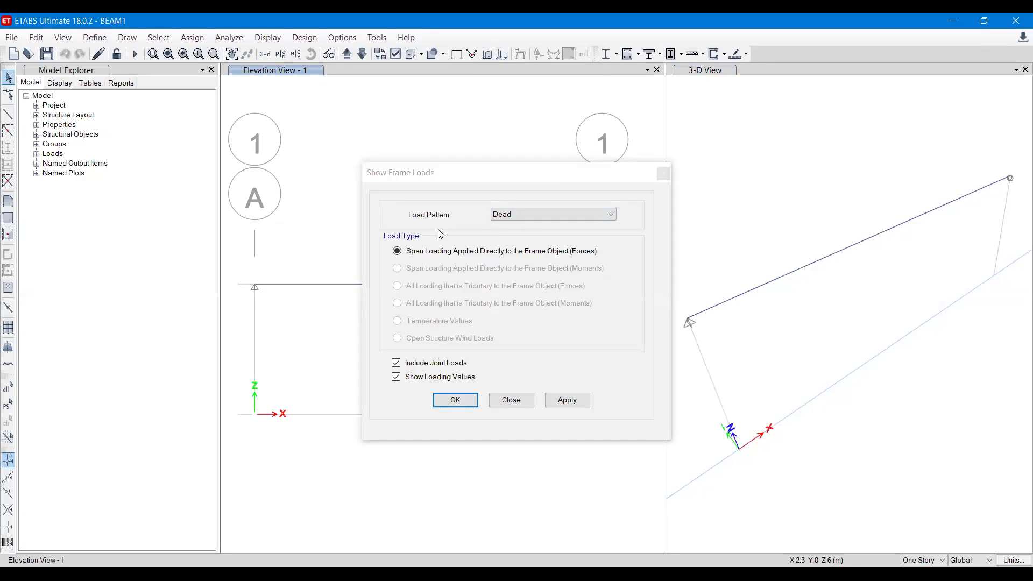
drag(459, 175, 806, 107)
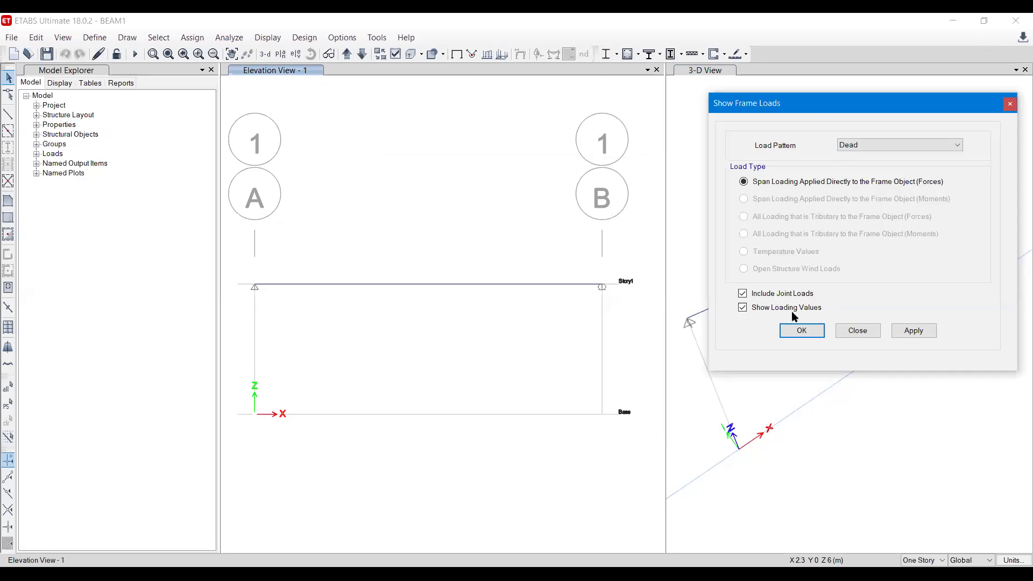
click(919, 336)
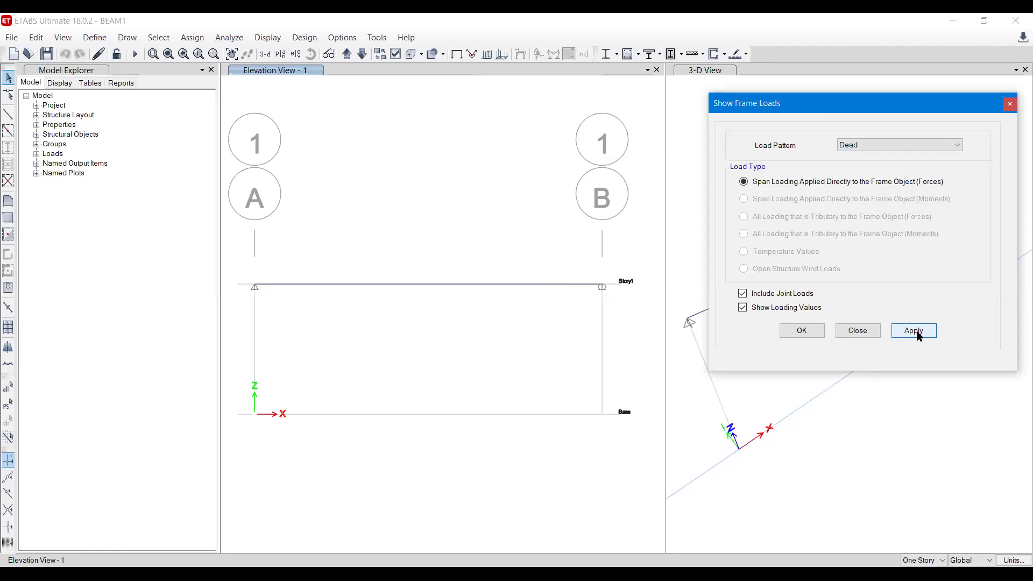
click(801, 335)
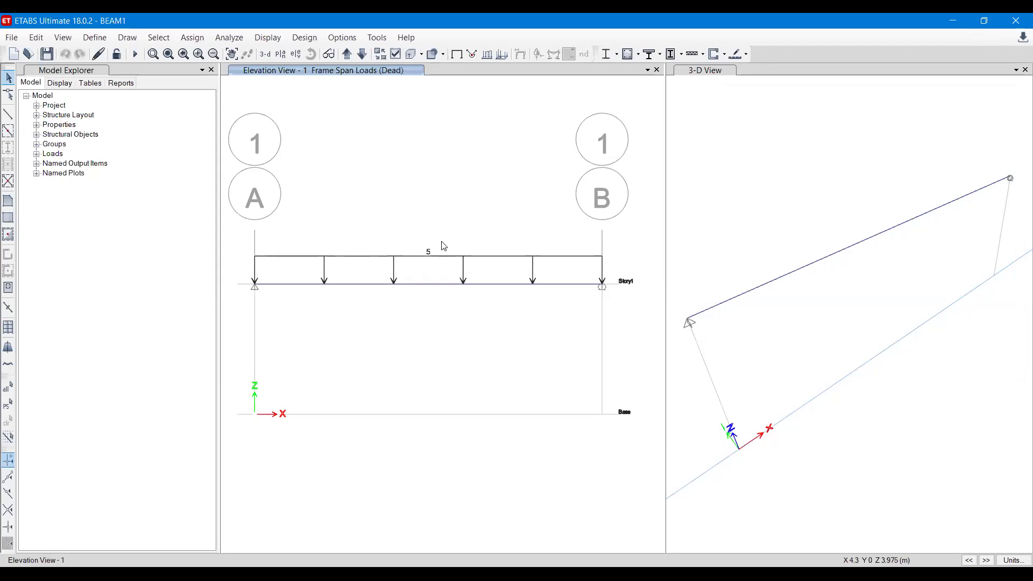
Save the BEAM1 model and close it to return to the start page
click(12, 38)
click(44, 105)
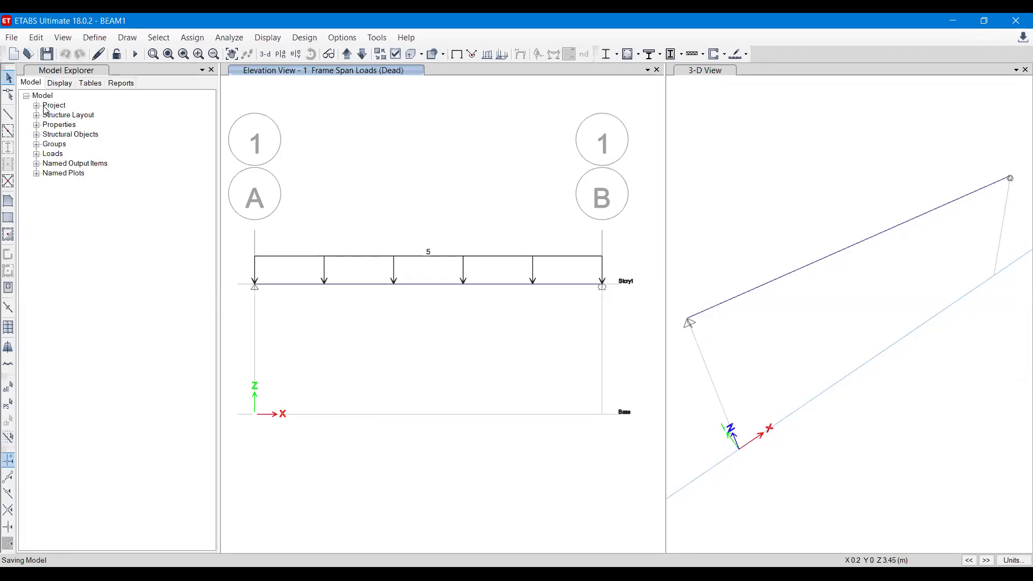
click(13, 39)
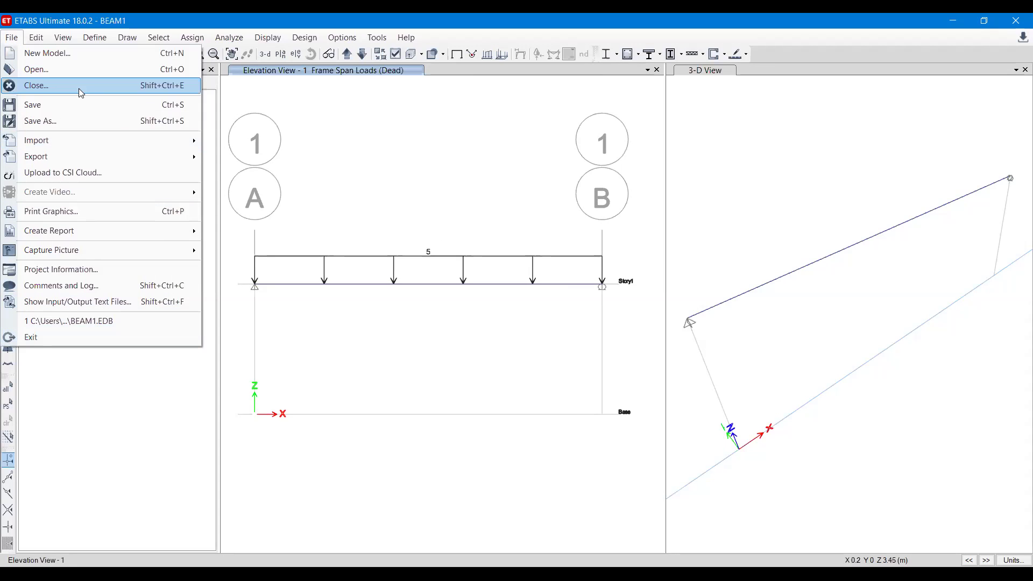
click(16, 40)
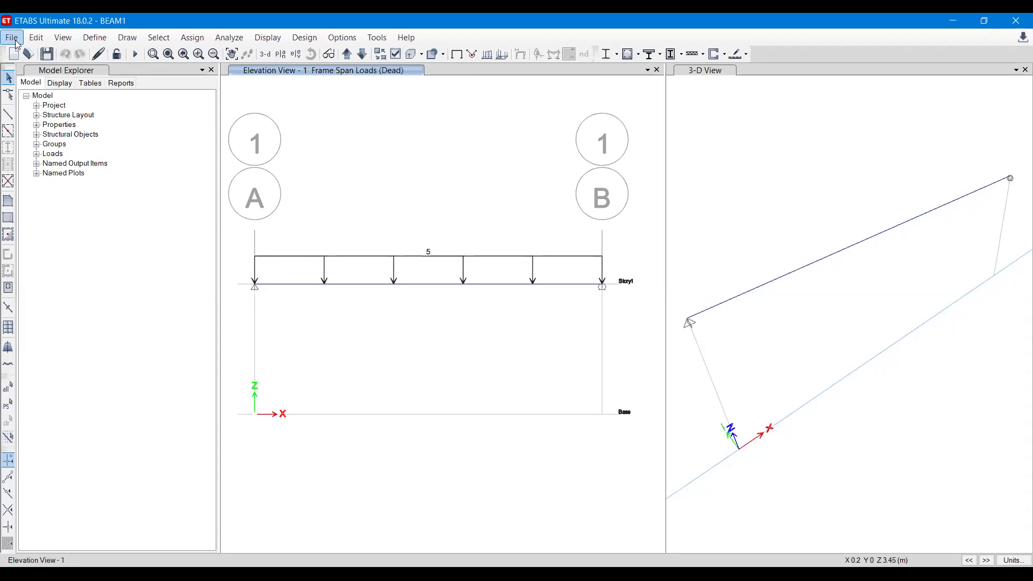
click(15, 41)
click(36, 94)
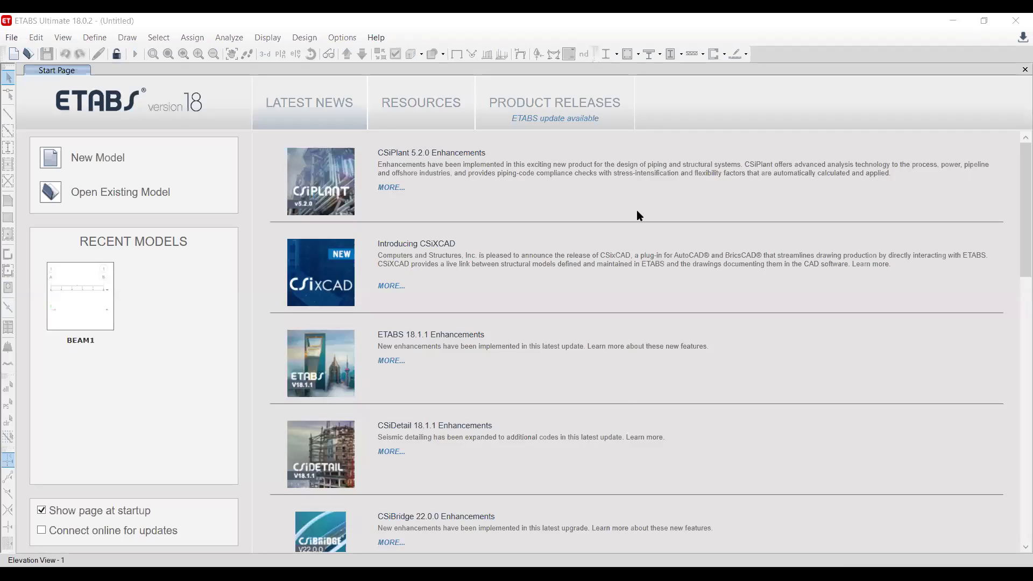
Switch to Photos and examine the beam layout, materials and loads in Problem Statement 2.png
key(alt+Tab)
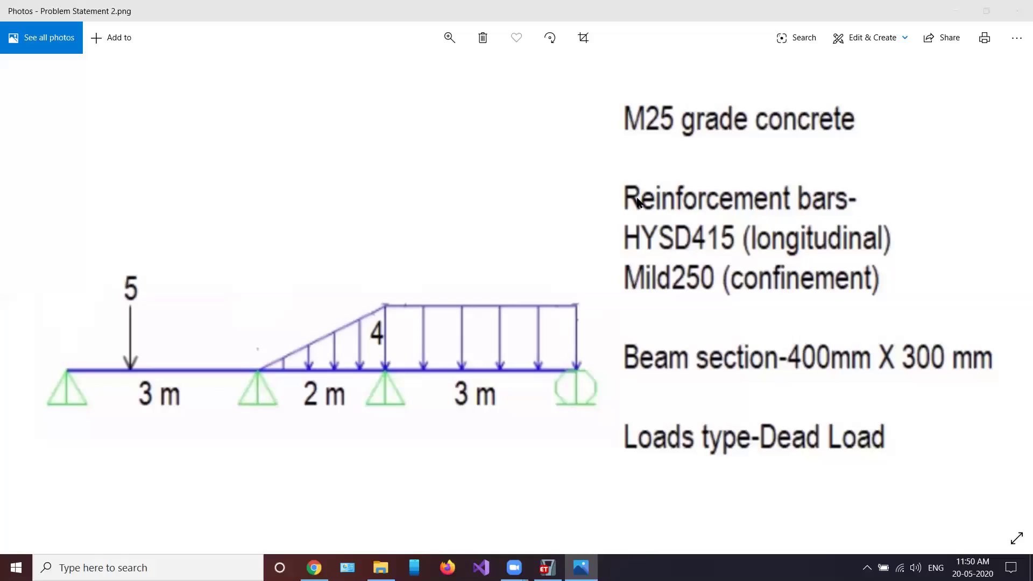